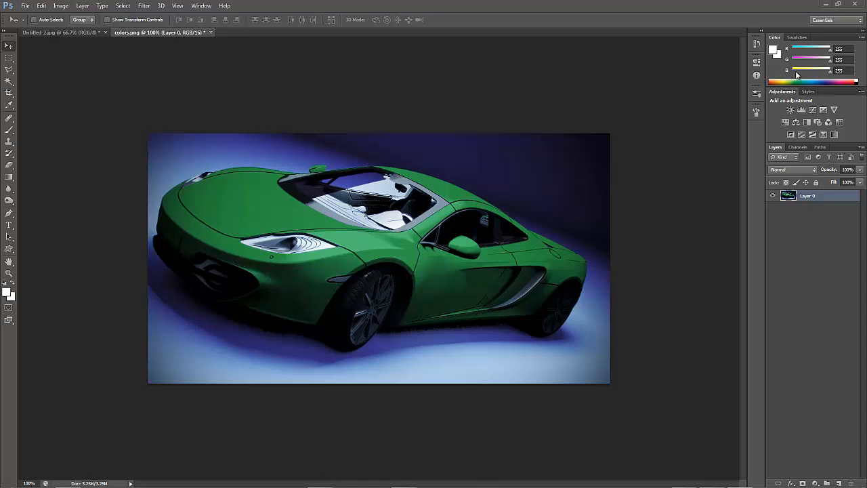
Step: View the car render sheet in Untitled-2.jpg, then return to the green car image in colors.png
click(68, 32)
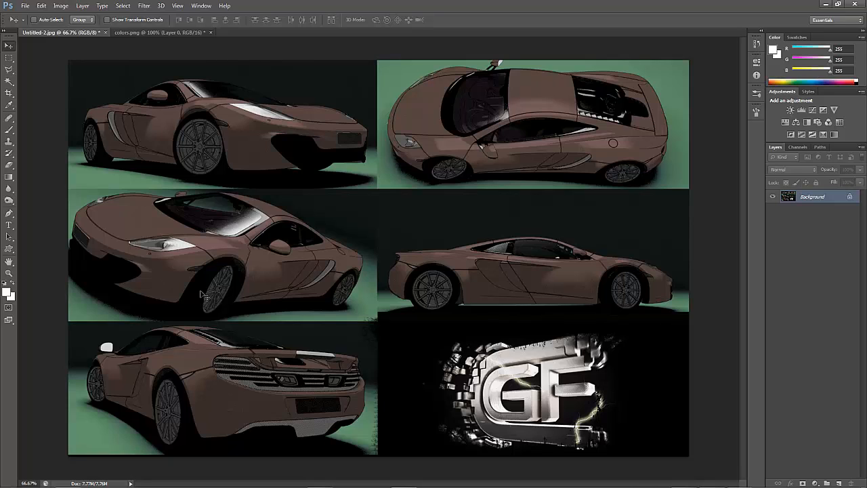
click(135, 31)
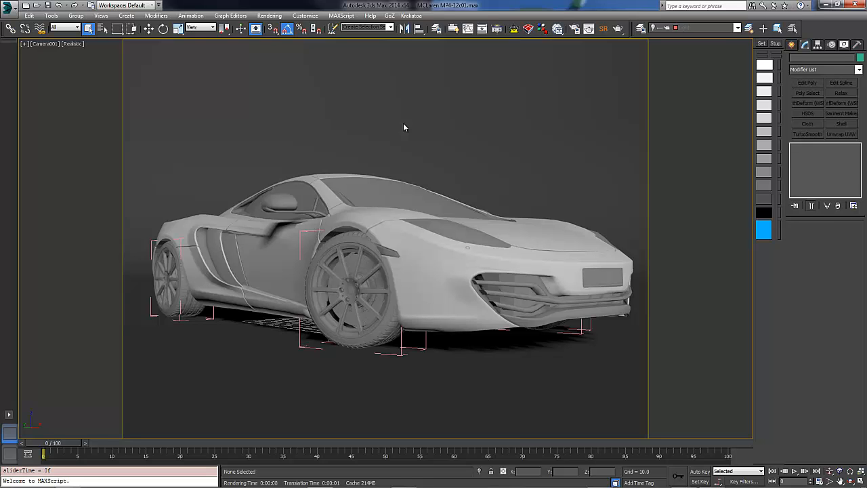
Step: Switch to the browser to view the TF3DM vehicles page, then return to the McLaren scene in 3ds Max
key(alt+Tab)
key(alt+Tab)
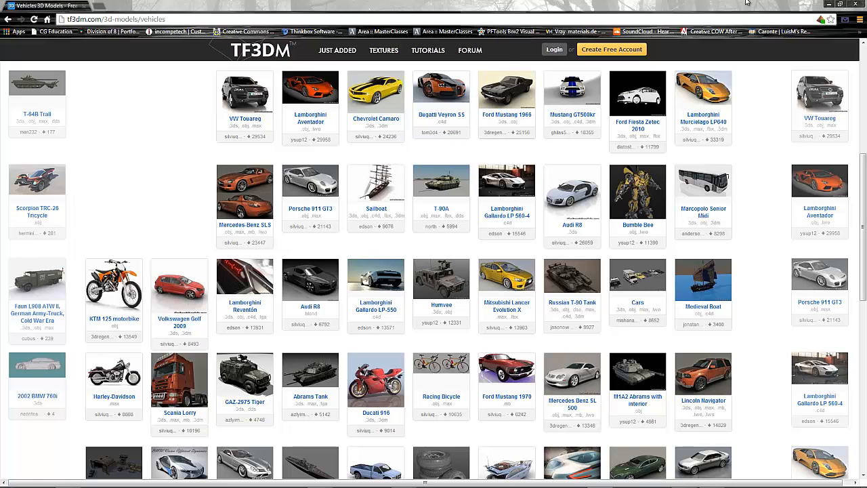
click(828, 4)
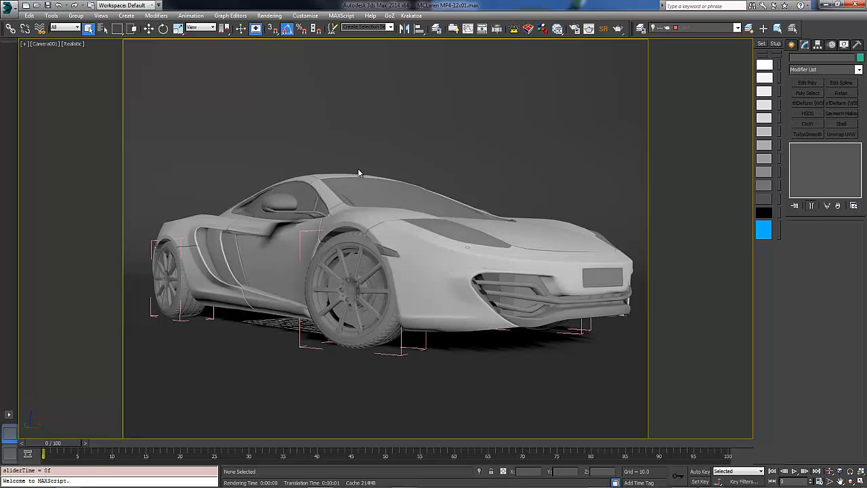
Step: Toggle the metalPaint layer's visibility off and on to inspect which car parts it holds
click(737, 28)
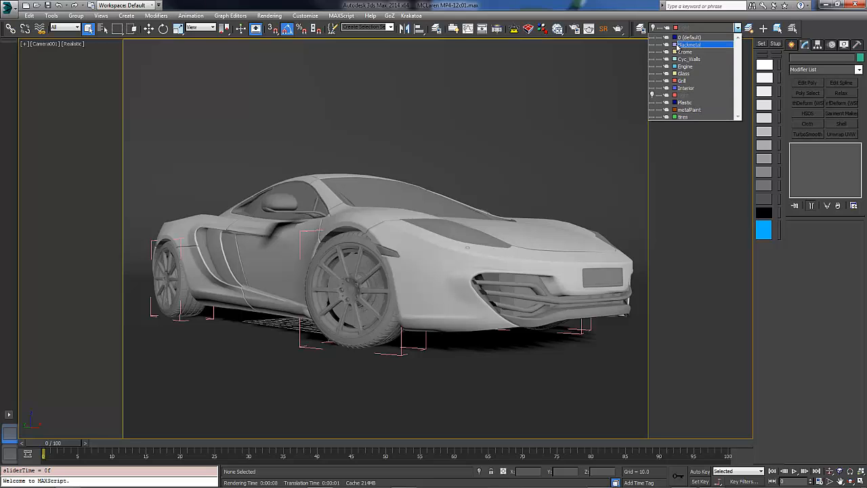
click(653, 110)
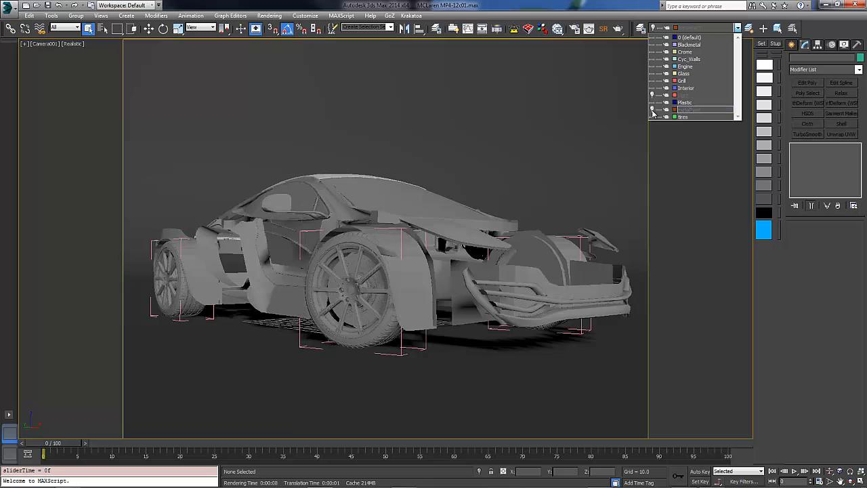
click(653, 110)
click(653, 110)
click(653, 110)
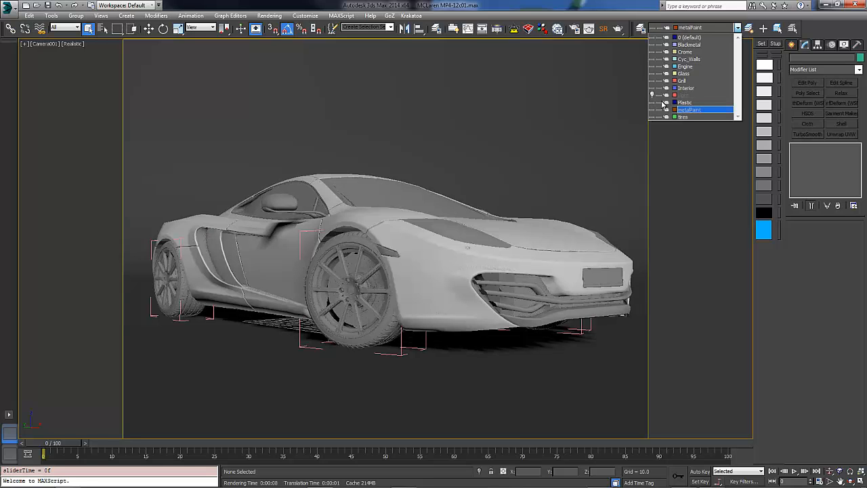
Step: Toggle the Plastic layer's visibility off and on to inspect the parts assigned to it
click(653, 103)
click(653, 103)
click(653, 103)
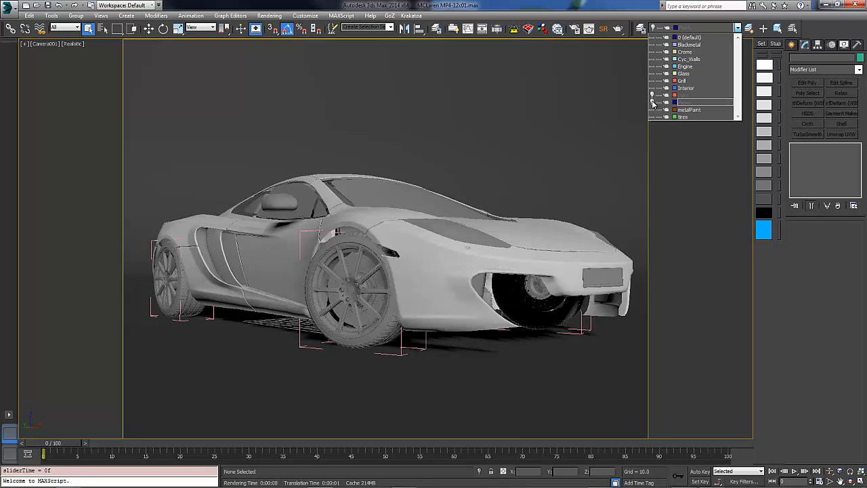
click(653, 103)
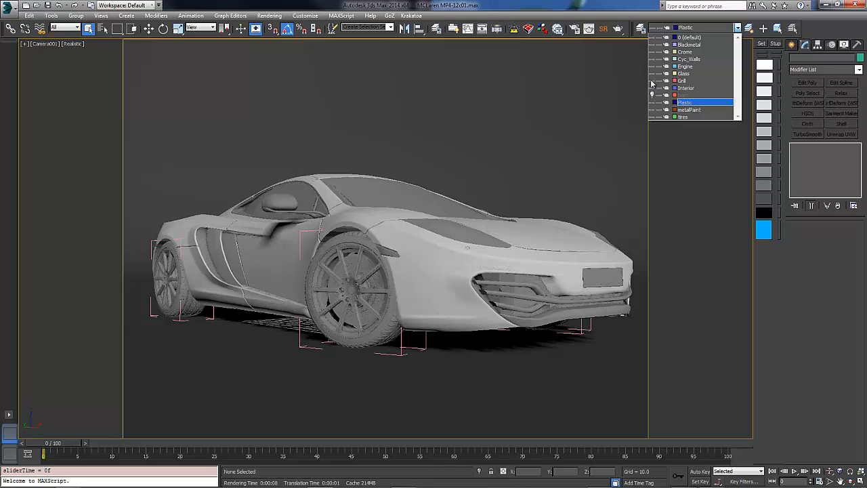
Step: Check the Grill, Engine and Glass layers by toggling their visibility, leaving them all visible
click(652, 82)
click(652, 81)
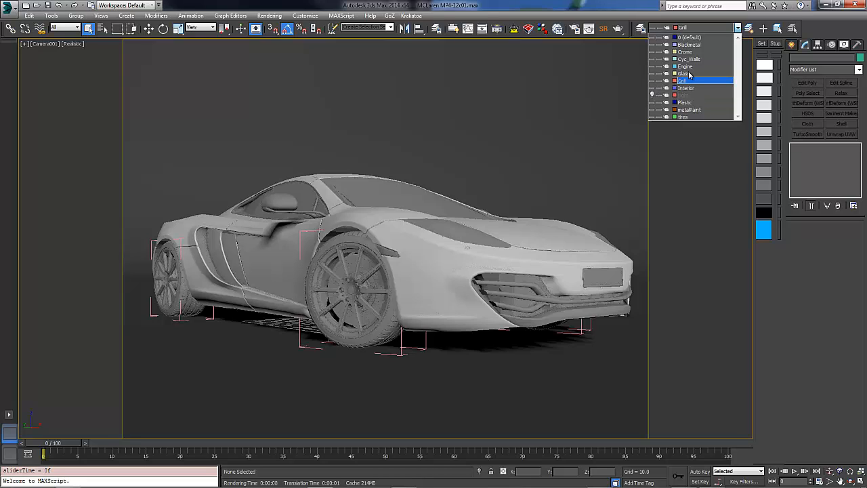
click(653, 67)
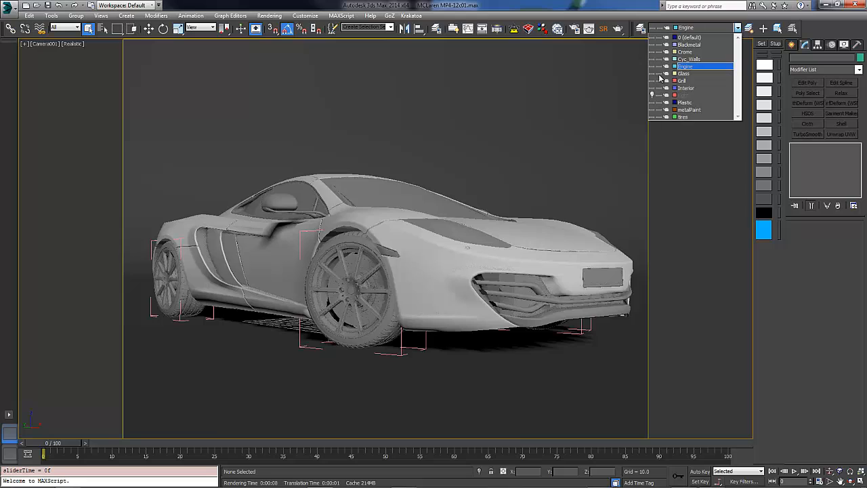
click(653, 74)
click(652, 74)
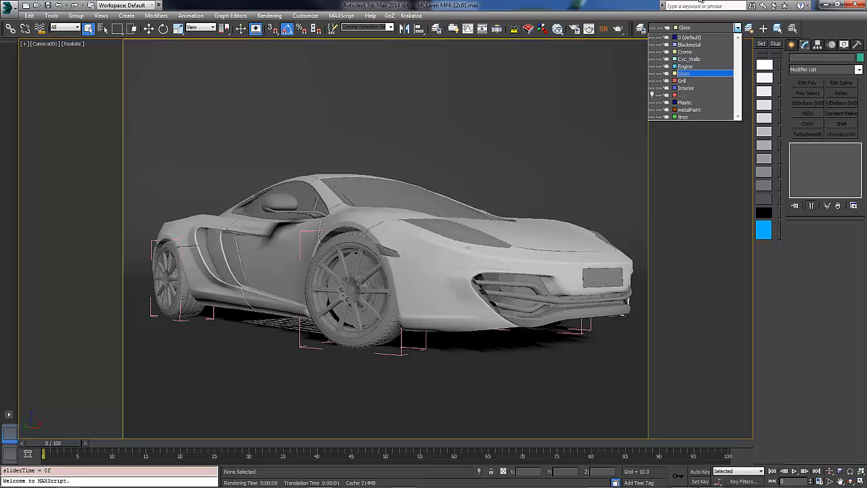
click(657, 193)
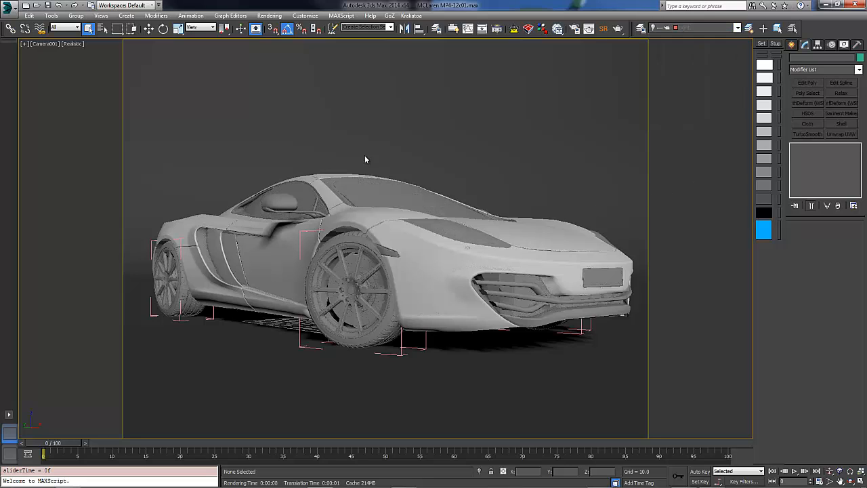
Step: Show the whole backdrop around the car in a perspective view and unfreeze all objects
key(p)
scroll(382, 151, down, 8)
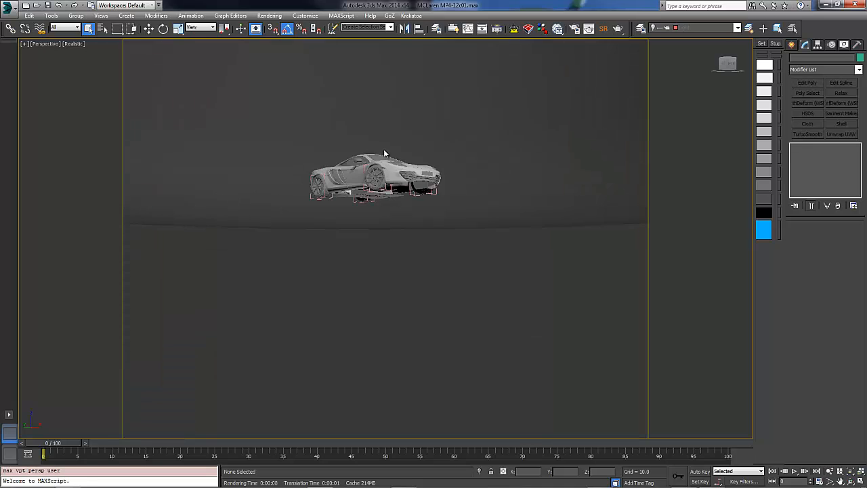
alt+middle_drag(382, 151, 408, 204)
scroll(408, 204, down, 4)
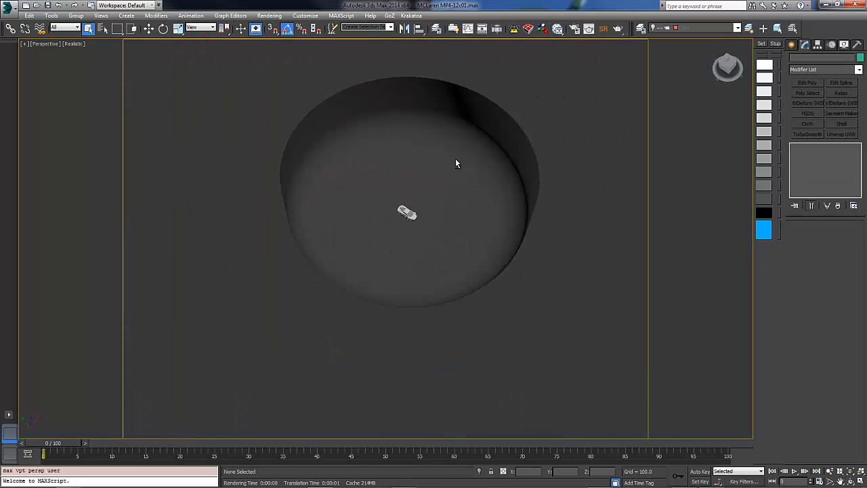
scroll(455, 159, up, 2)
mouse_move(455, 162)
alt+middle_down()
mouse_move(468, 180)
mouse_move(456, 169)
alt+middle_up()
right_click(523, 145)
click(551, 81)
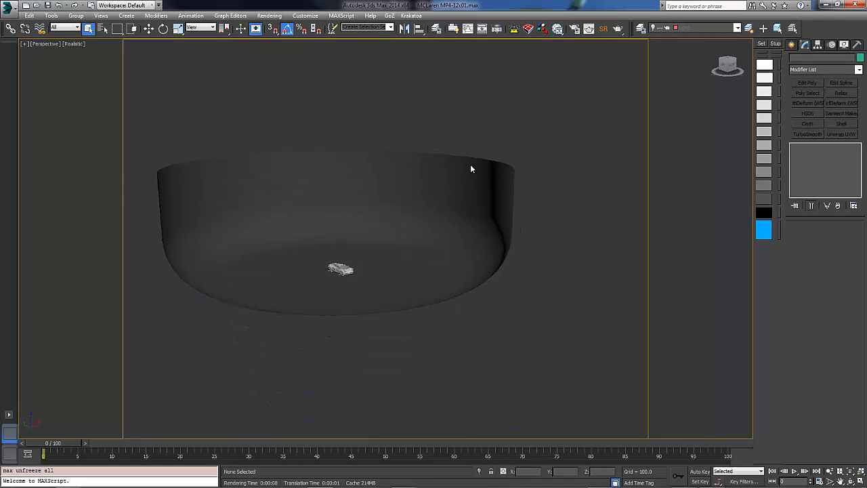
Step: Freeze the bg backdrop object through its object properties
click(470, 167)
right_click(490, 162)
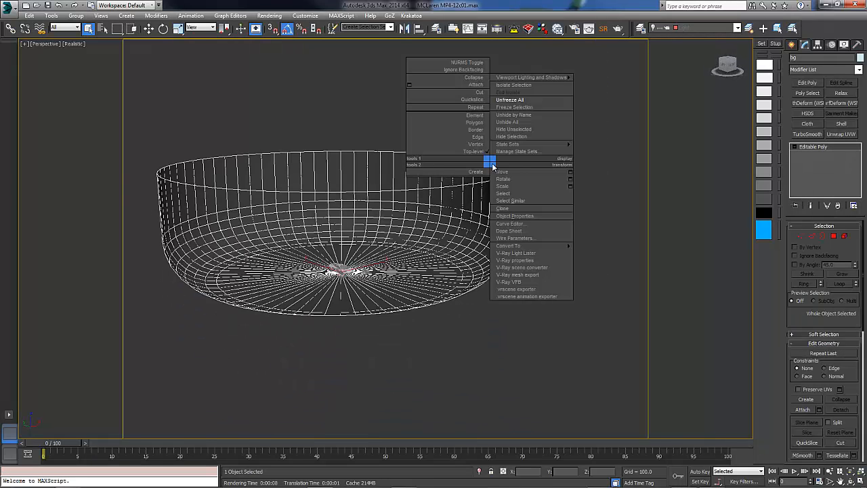
click(530, 216)
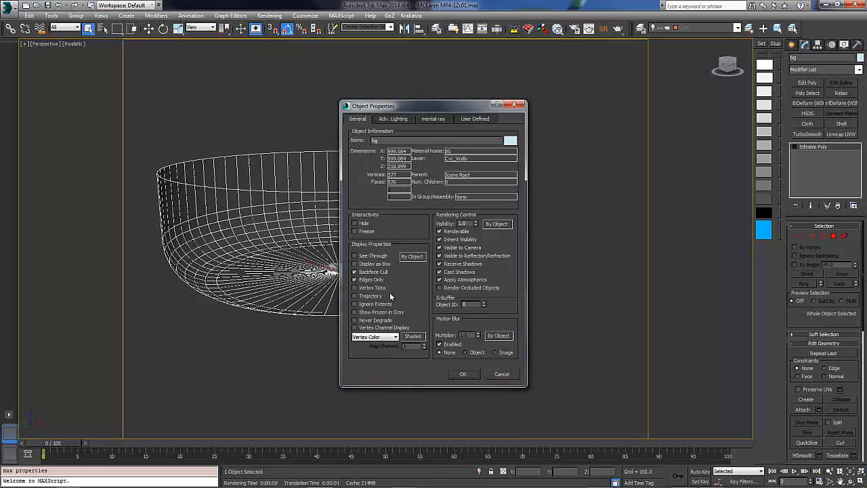
click(356, 233)
click(477, 374)
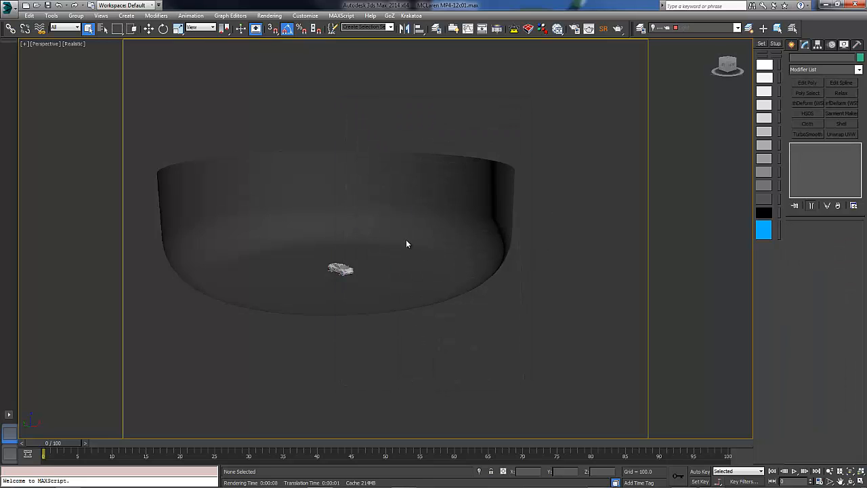
Step: Show the hidden cameras in the perspective view and select Camera001 in front of the car
scroll(350, 275, up, 5)
scroll(319, 250, down, 5)
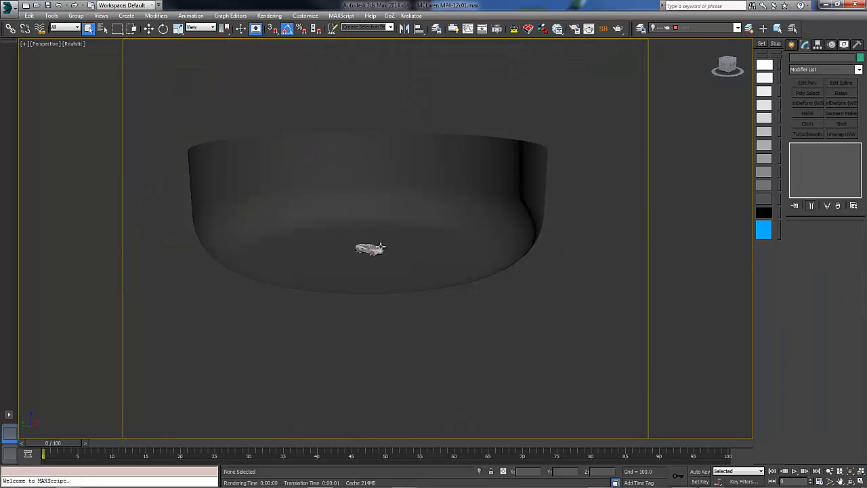
key(shift+c)
alt+middle_drag(388, 249, 413, 198)
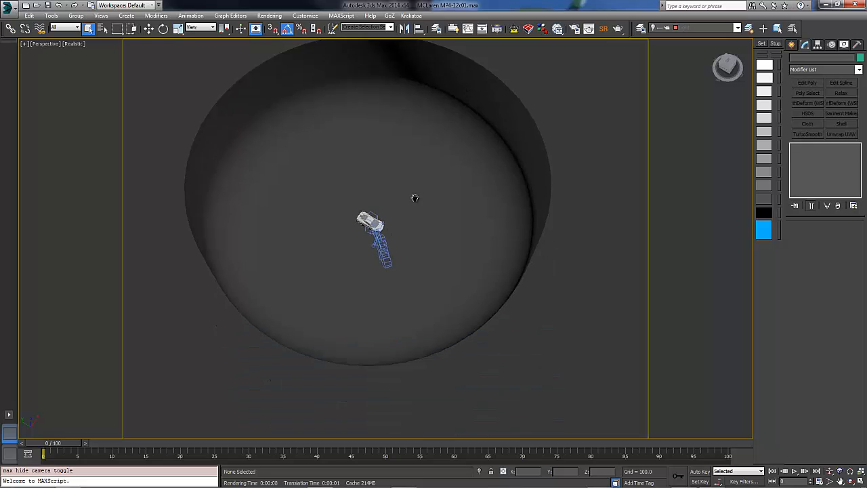
scroll(407, 203, up, 4)
click(334, 189)
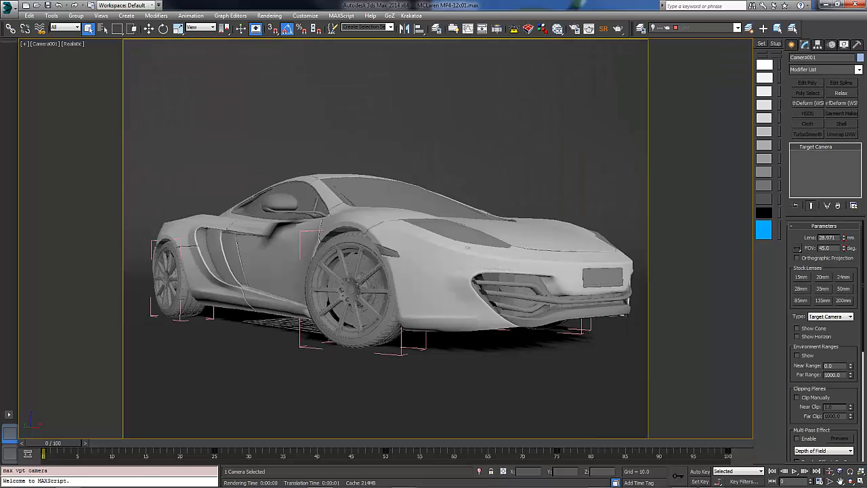
Step: Look through Camera001 and display its Roll Angle track in the Curve Editor
key(c)
right_click(586, 399)
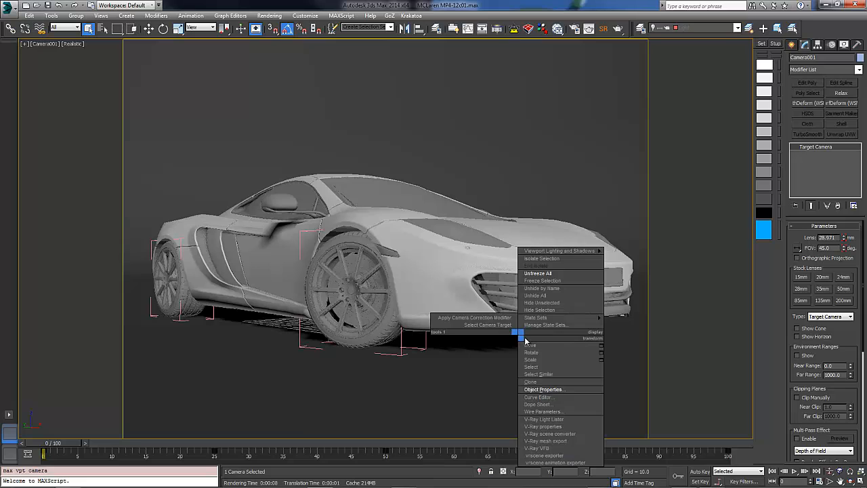
click(552, 395)
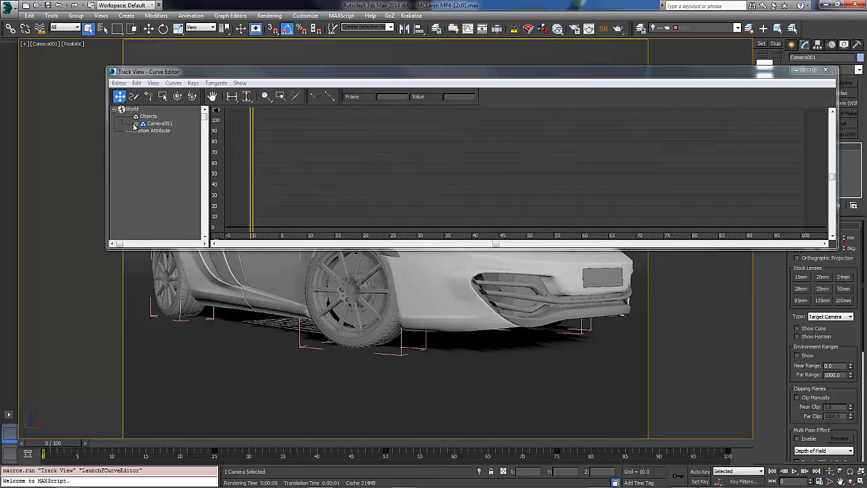
click(143, 131)
click(170, 145)
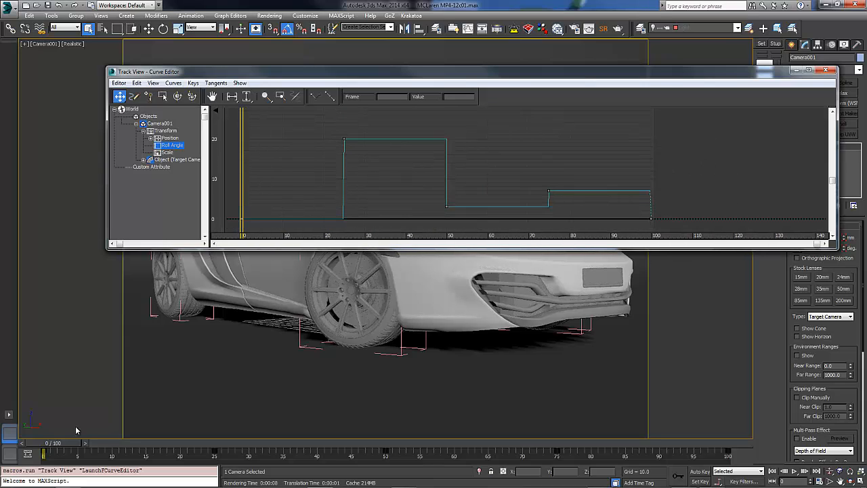
Step: Go to frame 25 and select Camera001's roll angle keys from frame 25 to frame 100
drag(45, 452, 213, 451)
key(q)
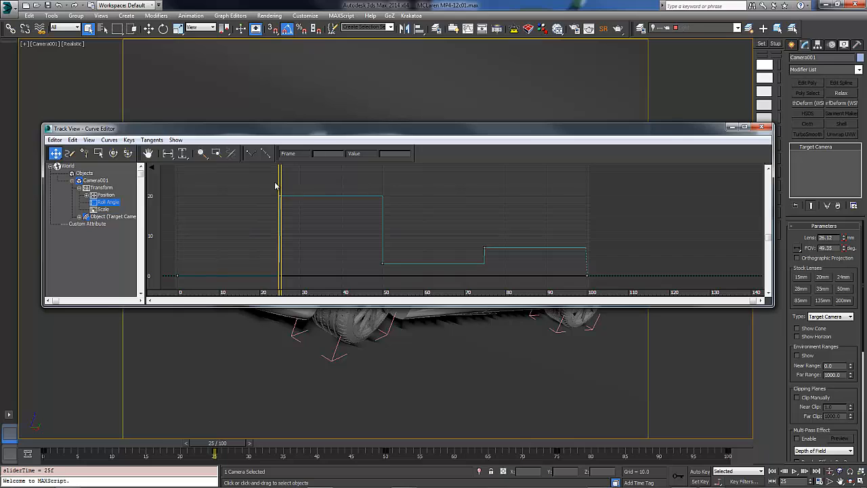
drag(274, 183, 595, 277)
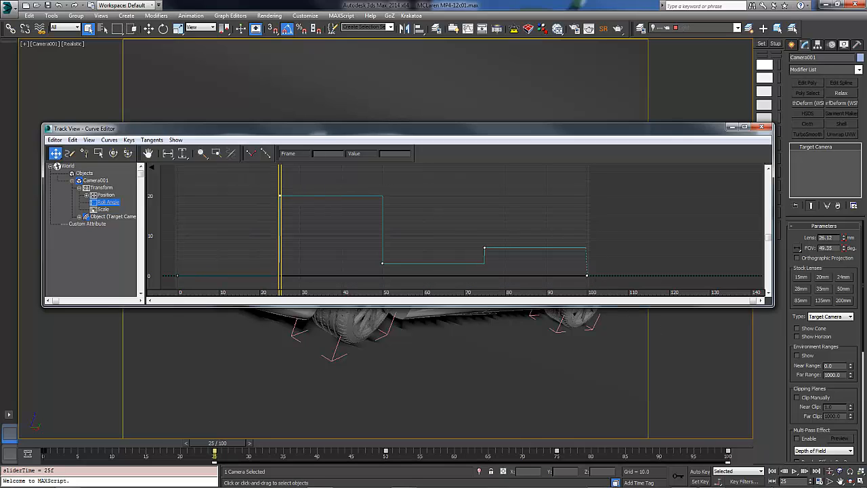
Step: Close the Curve Editor and return the animation to frame 0
click(720, 481)
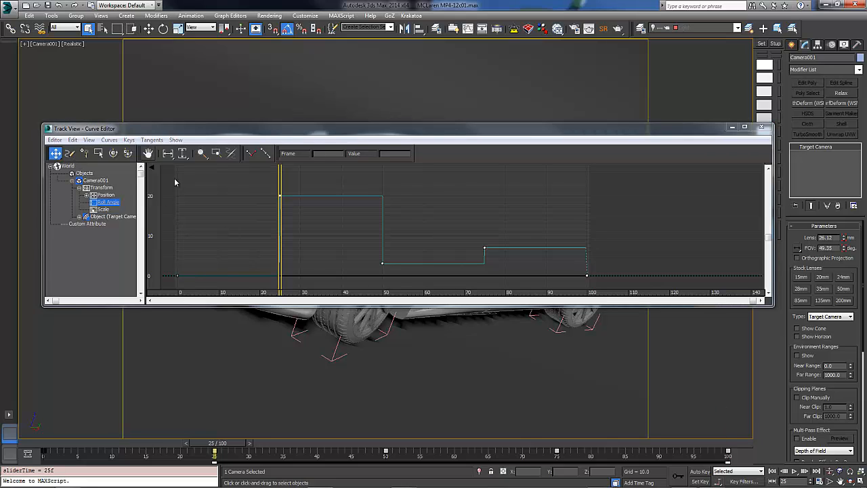
click(89, 140)
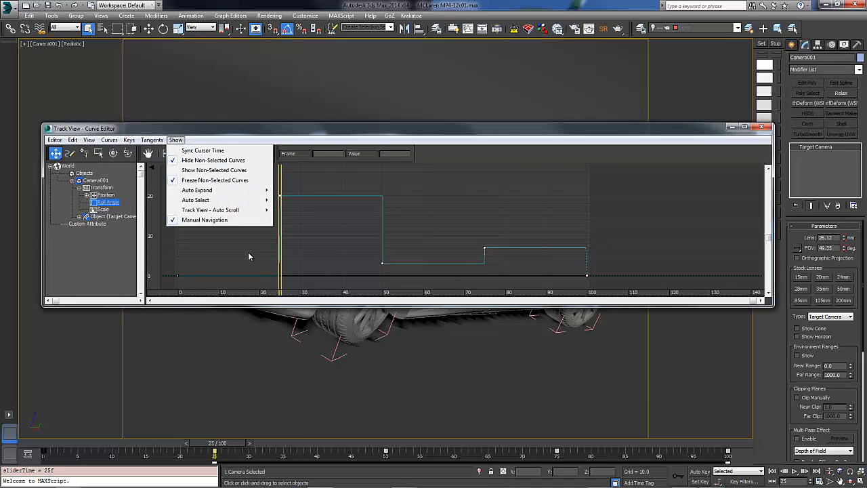
click(181, 249)
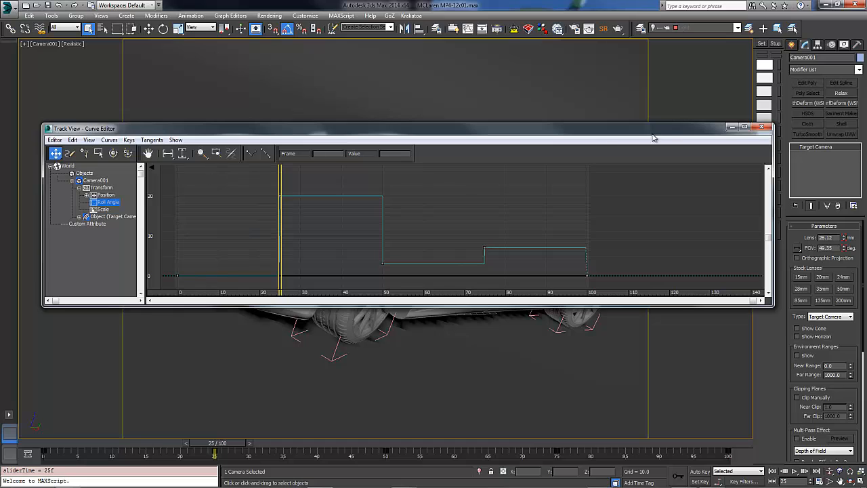
click(762, 127)
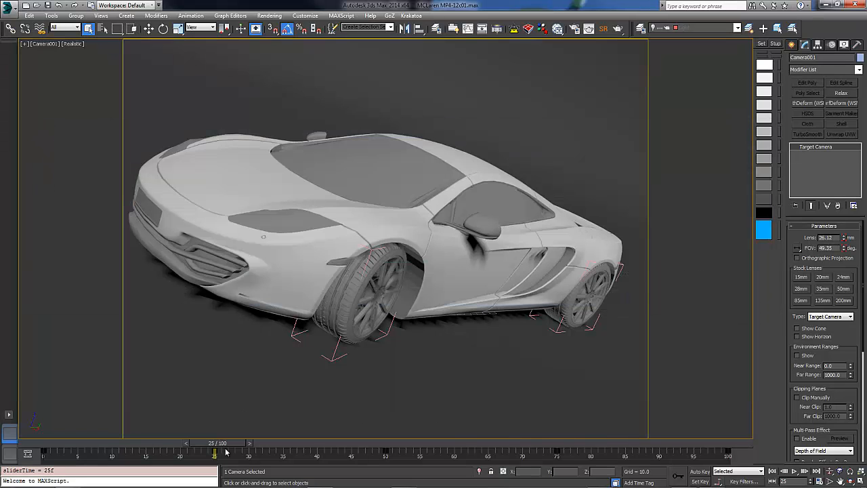
drag(204, 448, 5, 441)
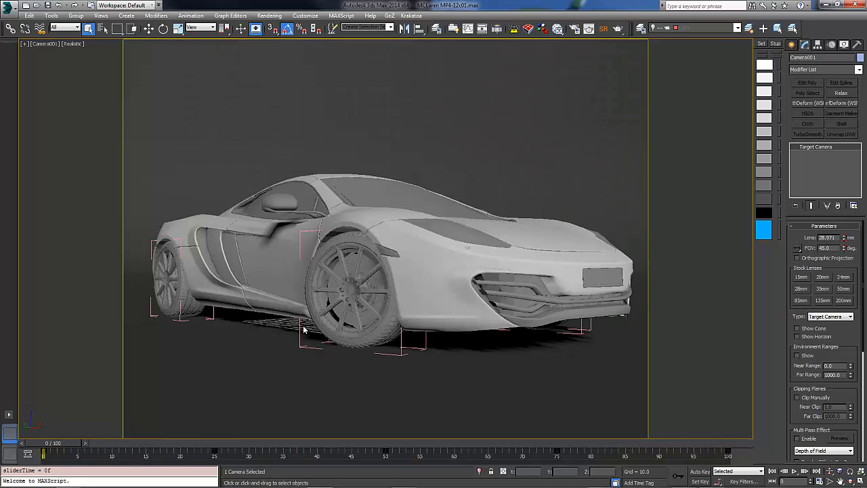
Step: Return to the perspective view and lock Camera001's move, rotate and scale transforms on the X, Y and Z axes
key(p)
key(z)
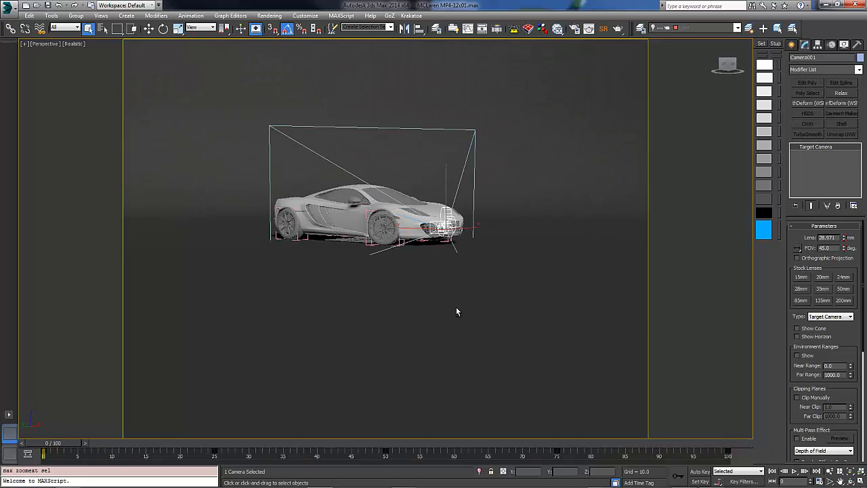
alt+middle_drag(456, 308, 525, 317)
click(817, 45)
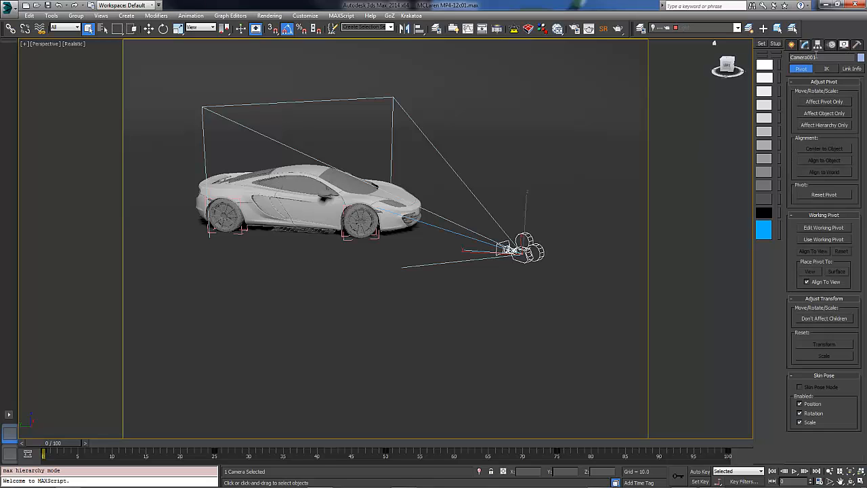
click(851, 68)
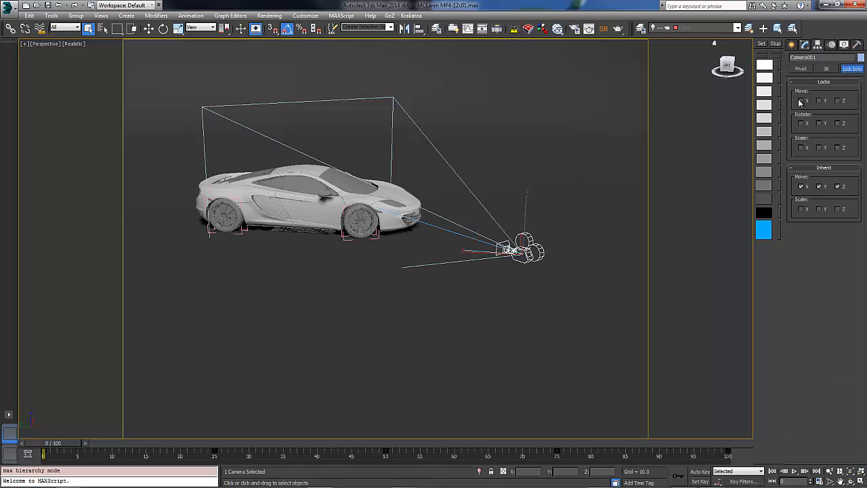
click(801, 101)
click(819, 100)
click(838, 100)
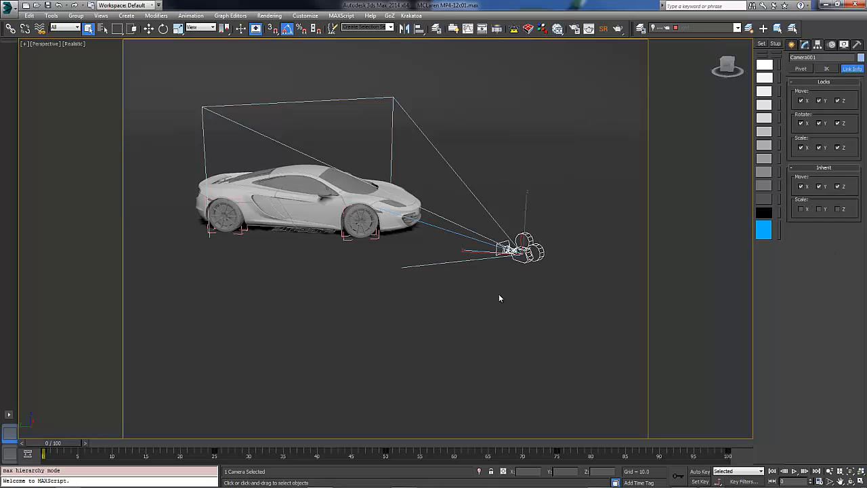
Step: Test the transform locks by trying to move Camera001, and look through the camera at frame 0
click(791, 44)
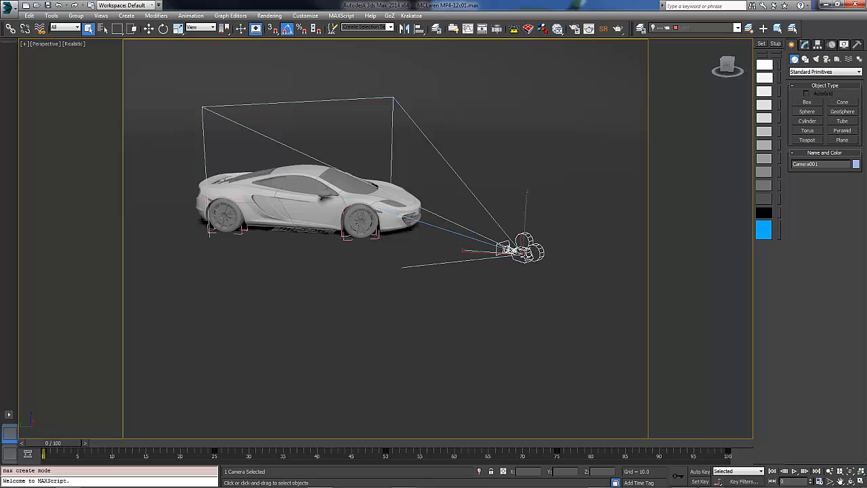
key(w)
drag(522, 242, 522, 238)
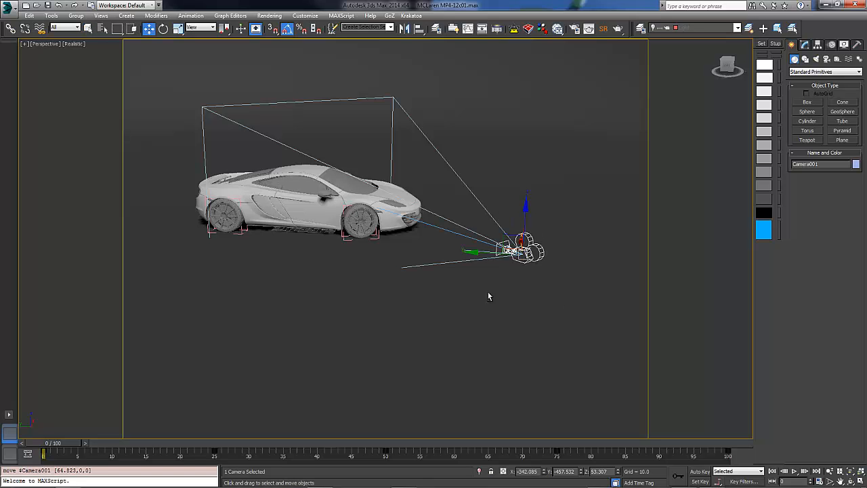
alt+middle_drag(488, 292, 462, 290)
key(c)
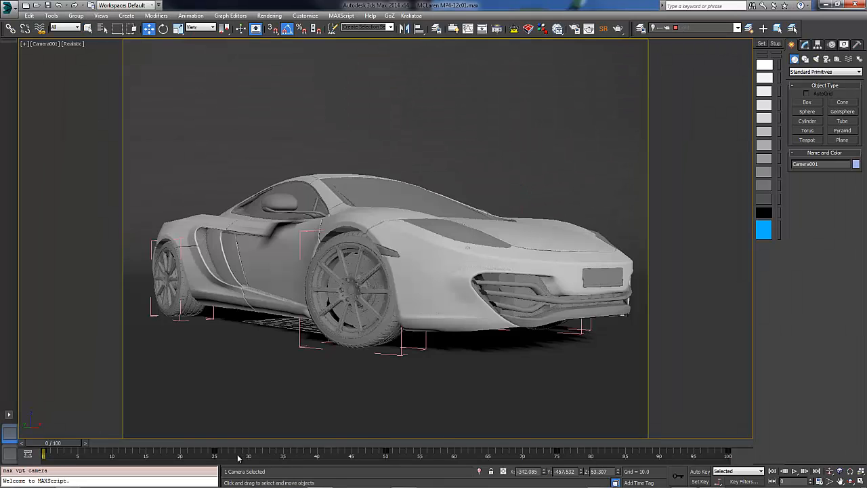
drag(75, 444, 48, 423)
Step: Unhide the Light layer and frame the photometric lights surrounding the car in the perspective view
click(737, 28)
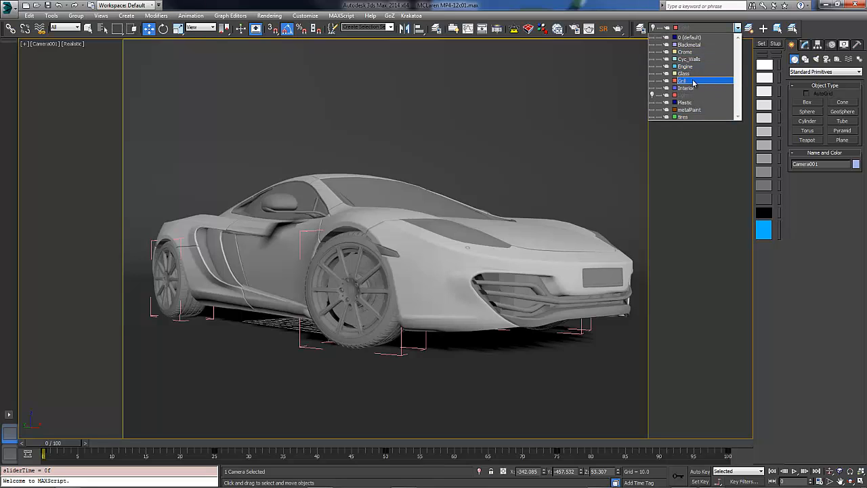
click(653, 95)
key(p)
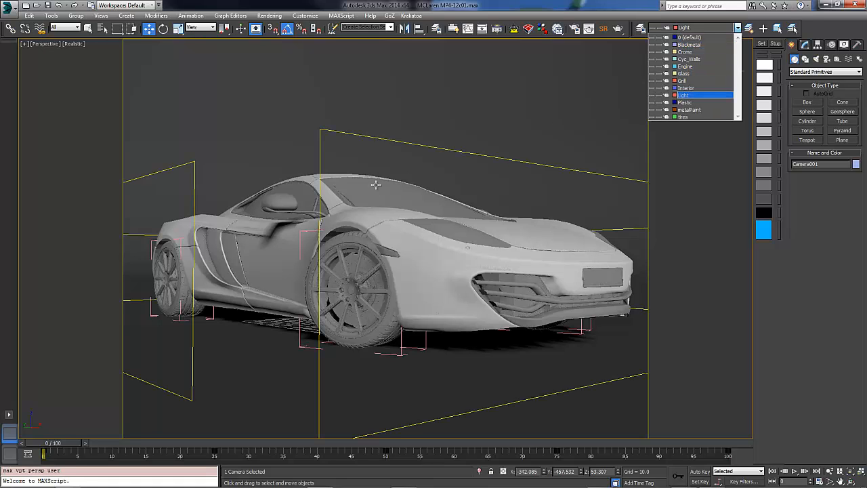
key(z)
alt+middle_drag(398, 265, 389, 304)
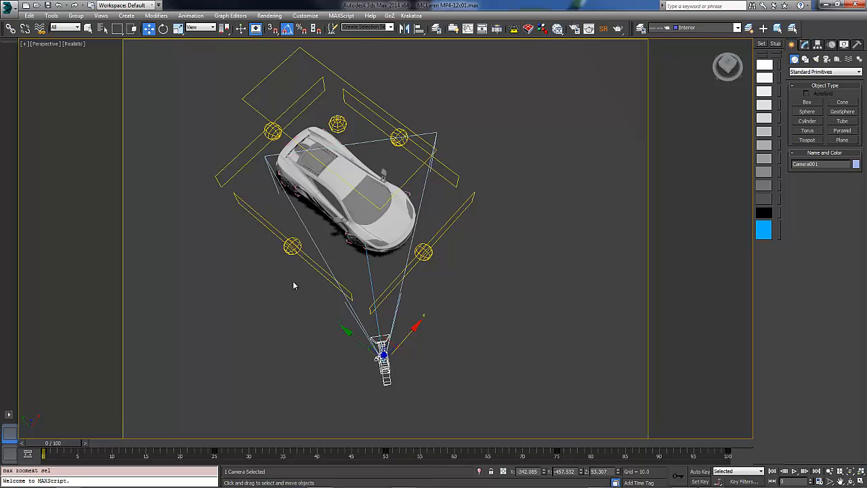
scroll(318, 248, up, 3)
mouse_move(318, 248)
middle_down()
mouse_move(308, 308)
mouse_move(319, 251)
middle_up()
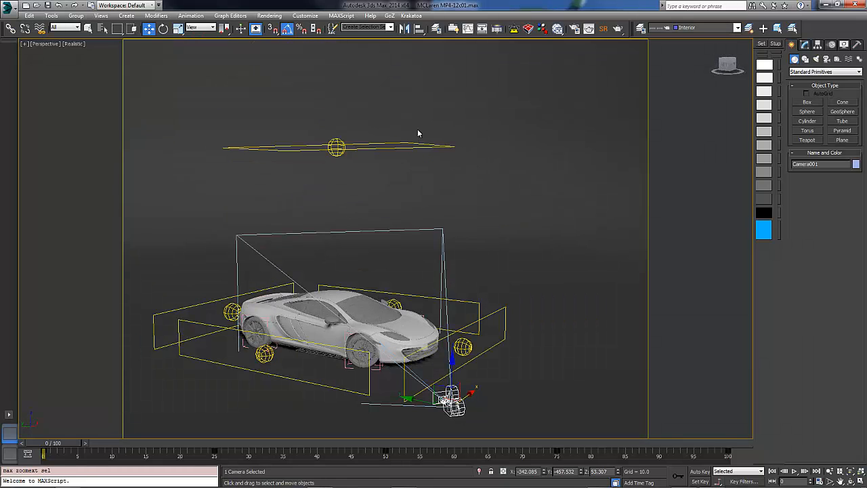
Step: Select the photometric light above the car and examine its shadow, colour, intensity and shape parameters
click(407, 142)
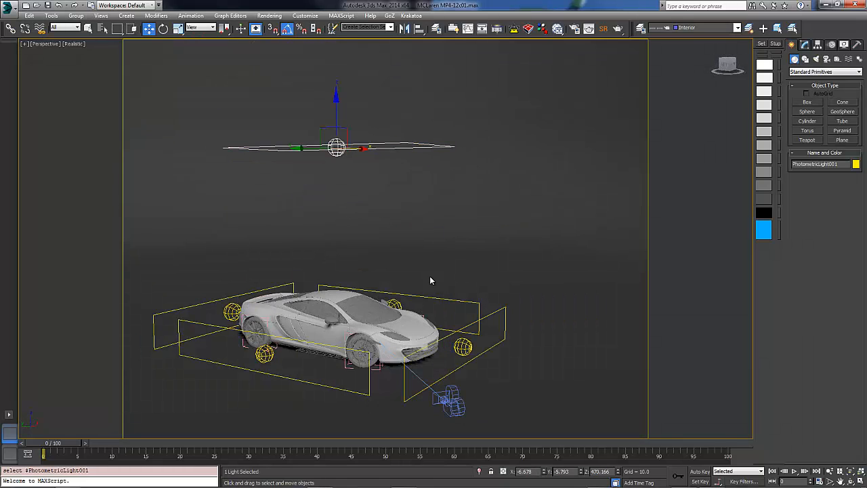
click(805, 45)
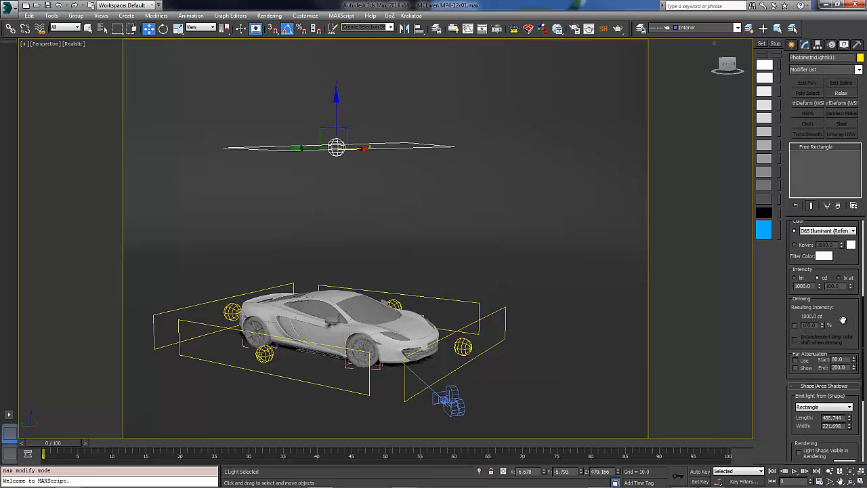
scroll(843, 320, up, 5)
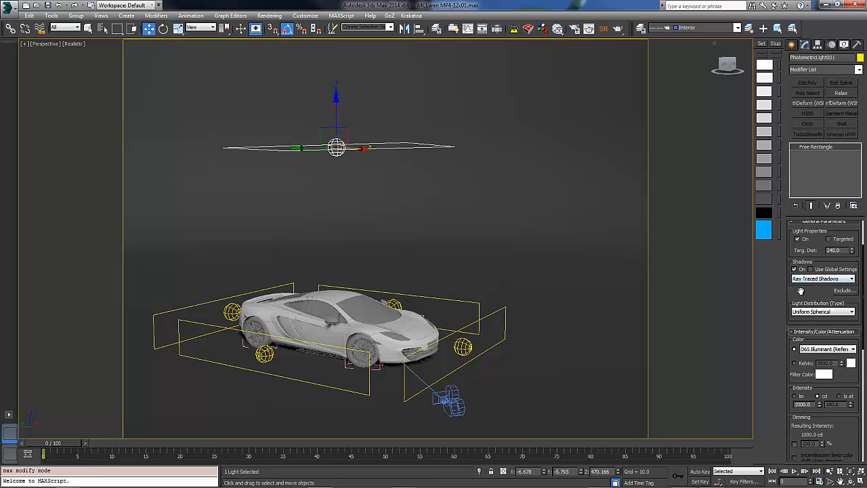
mouse_move(801, 290)
mouse_down()
mouse_move(793, 251)
mouse_move(803, 298)
mouse_up()
scroll(804, 299, down, 5)
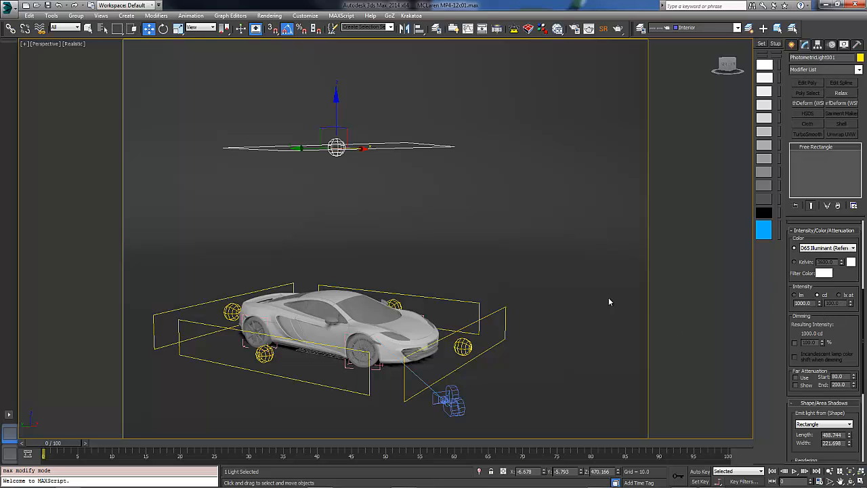
Step: Compare the intensity, shadow and Advanced Effects settings of the light in front of the car with those of the overhead light
click(479, 320)
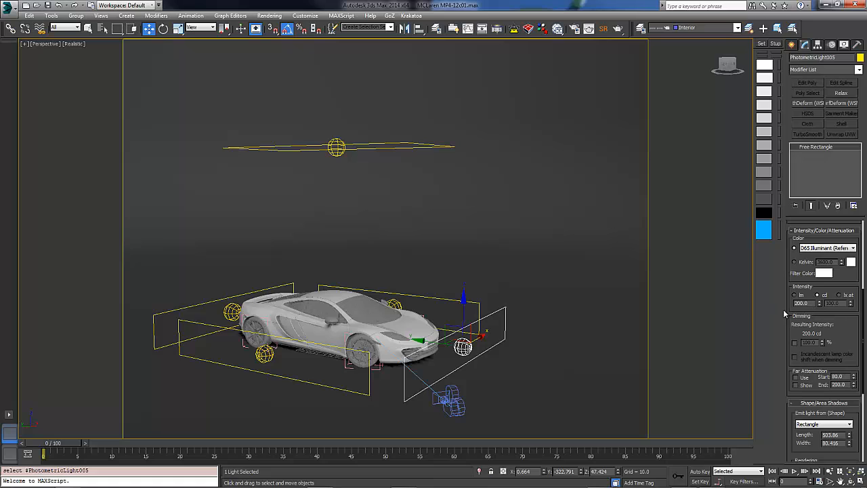
scroll(558, 328, down, 3)
drag(846, 315, 845, 160)
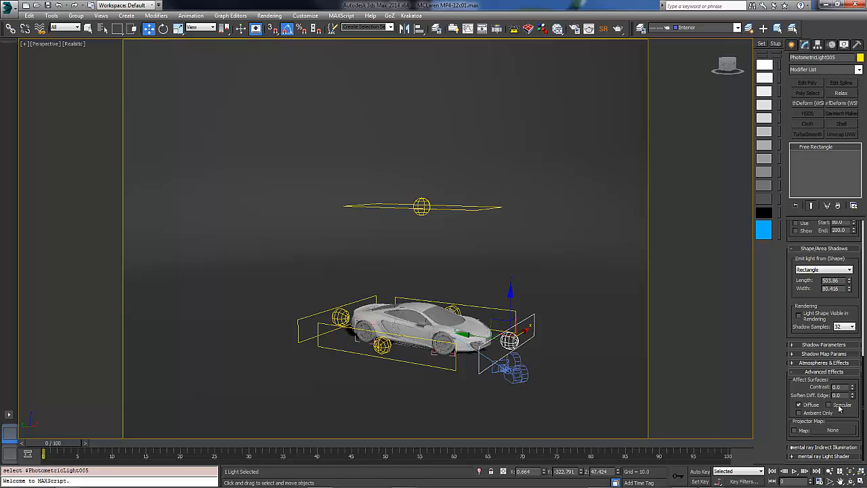
click(425, 208)
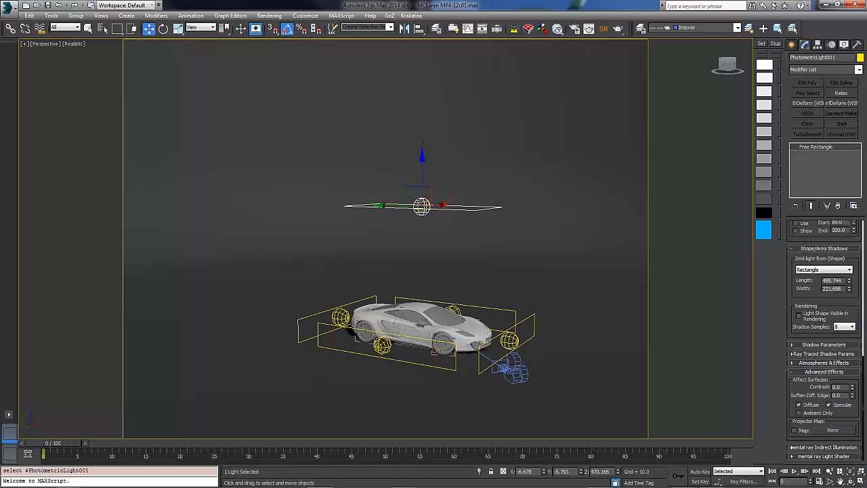
alt+middle_drag(514, 325, 472, 321)
Step: Look through Camera001 and review the mental ray Final Gathering, Photon Mapping and Reuse disk caching settings
key(c)
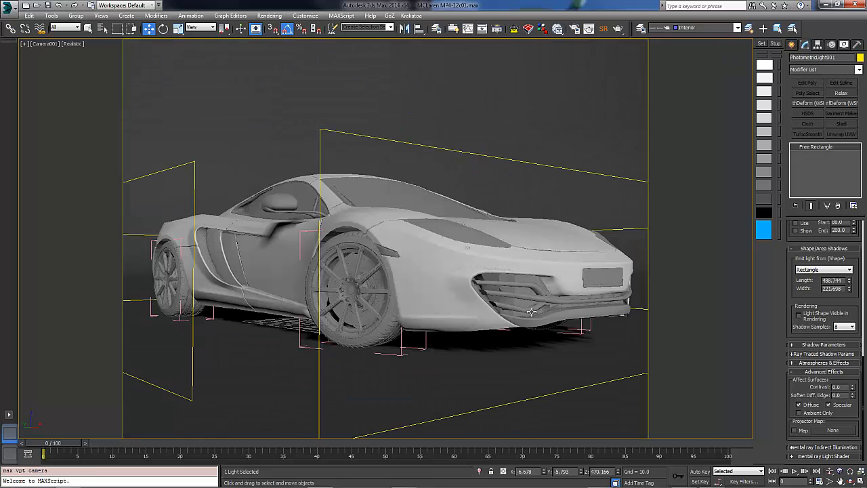
key(F10)
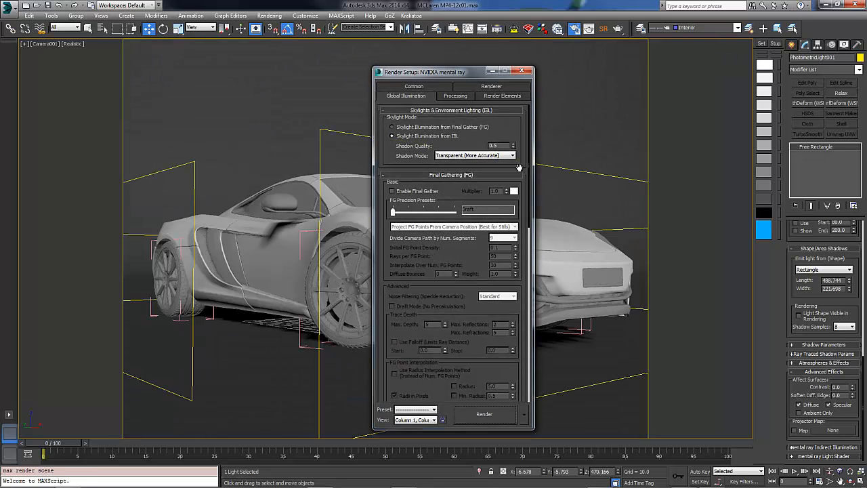
drag(433, 65, 329, 39)
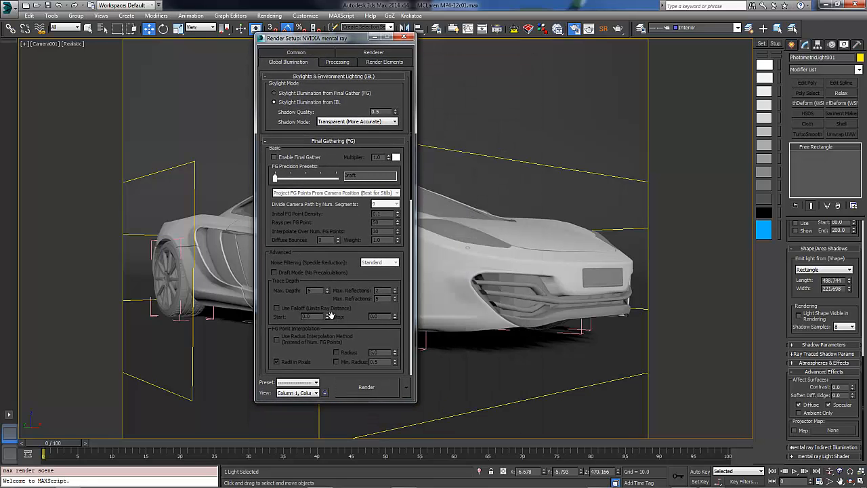
drag(337, 317, 348, 115)
scroll(347, 116, down, 3)
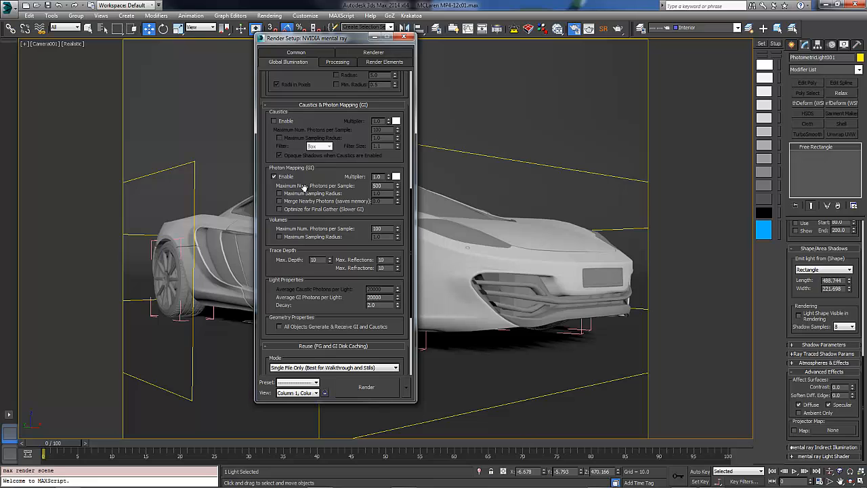
scroll(295, 143, up, 8)
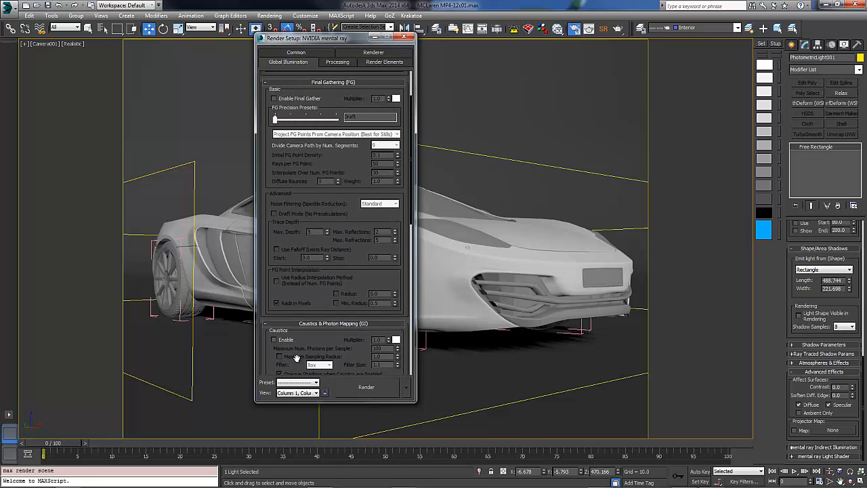
mouse_move(317, 274)
mouse_down()
mouse_move(321, 149)
mouse_move(291, 361)
mouse_move(304, 251)
mouse_move(332, 233)
mouse_move(363, 106)
mouse_up()
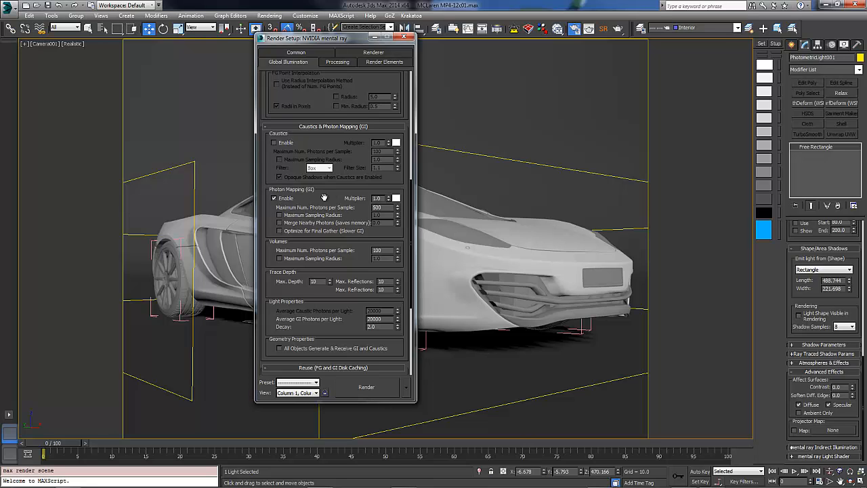
drag(346, 209, 345, 295)
drag(358, 325, 356, 163)
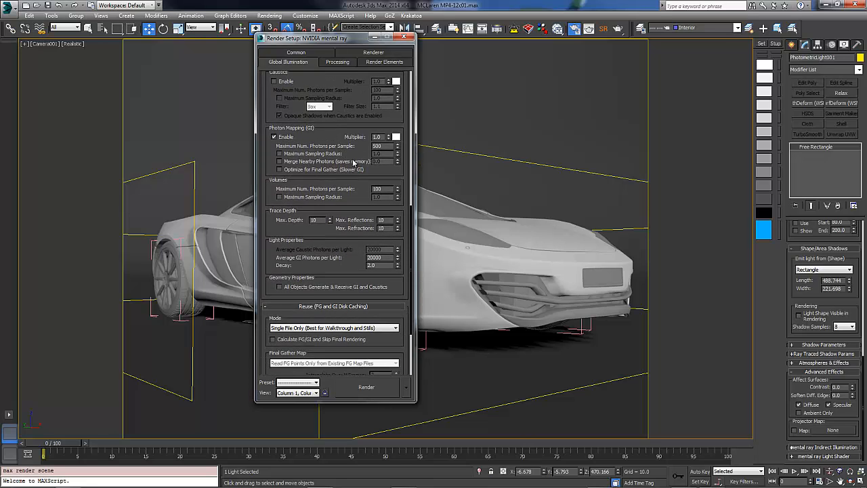
drag(322, 296, 325, 181)
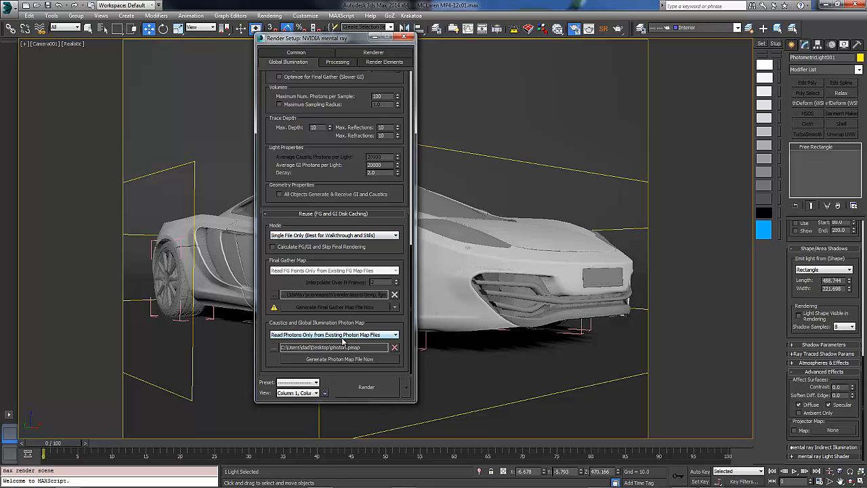
Step: Set the photon map file to photon.pmap on the Desktop and generate it, closing the render settings
click(273, 350)
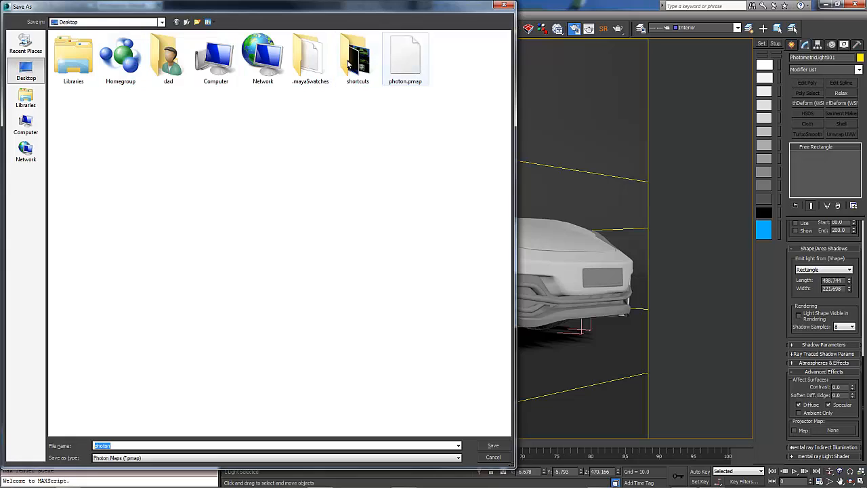
double_click(417, 78)
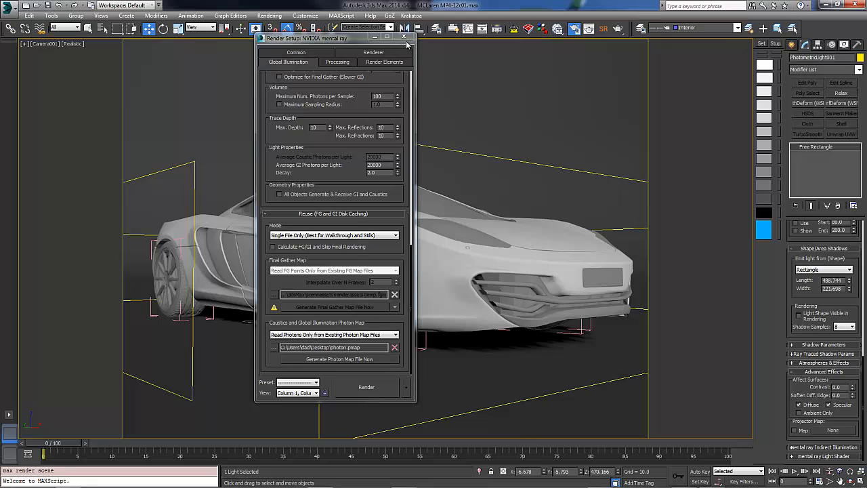
click(341, 363)
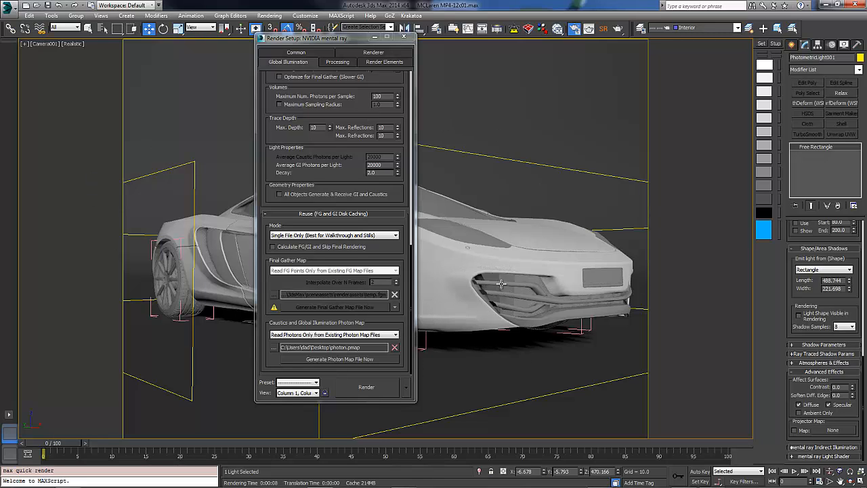
click(406, 39)
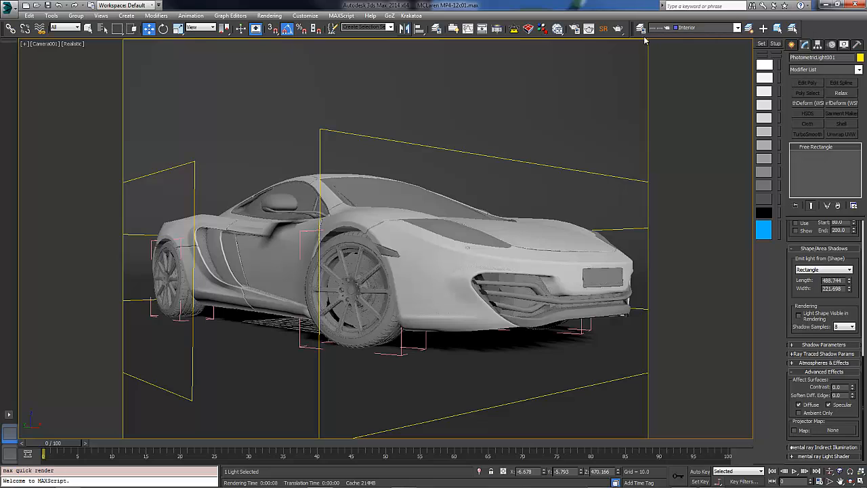
Step: Show the rendered frame window and render the Camera001 view at frames 0, 31 and 64
click(588, 28)
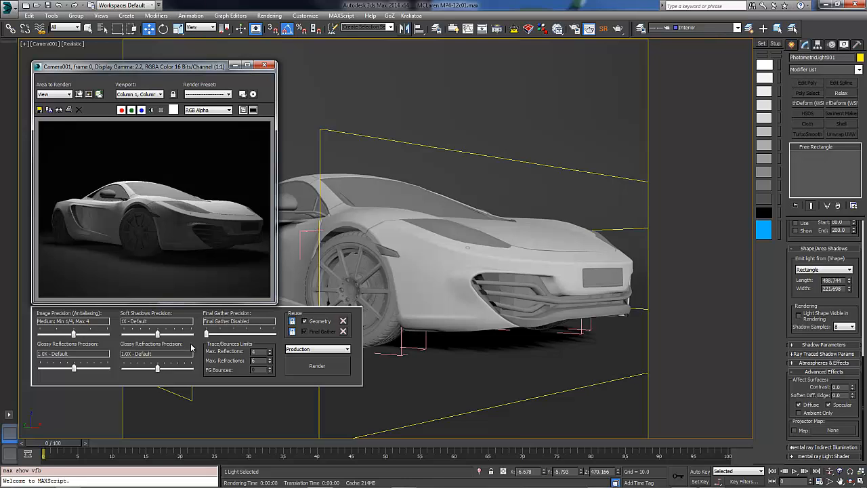
click(301, 369)
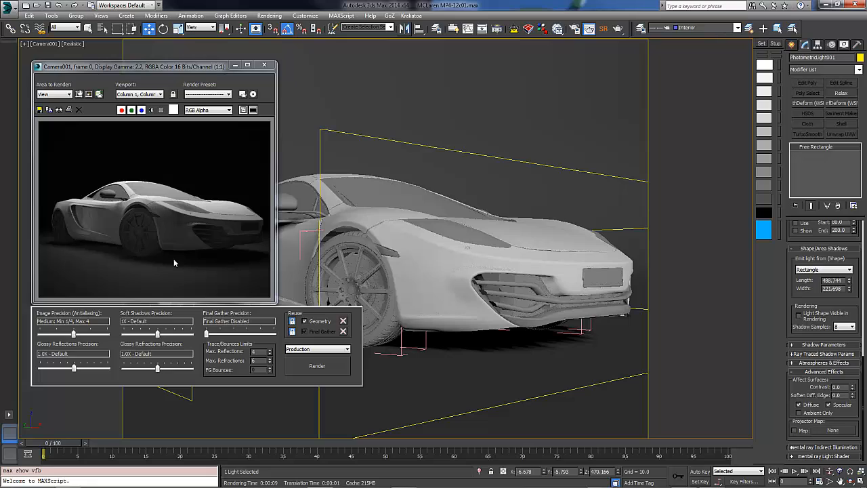
drag(80, 448, 273, 419)
click(328, 367)
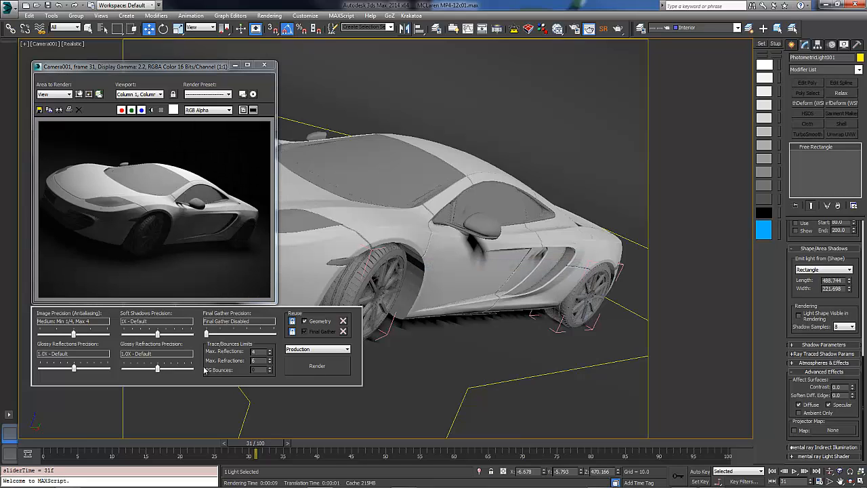
drag(257, 449, 472, 452)
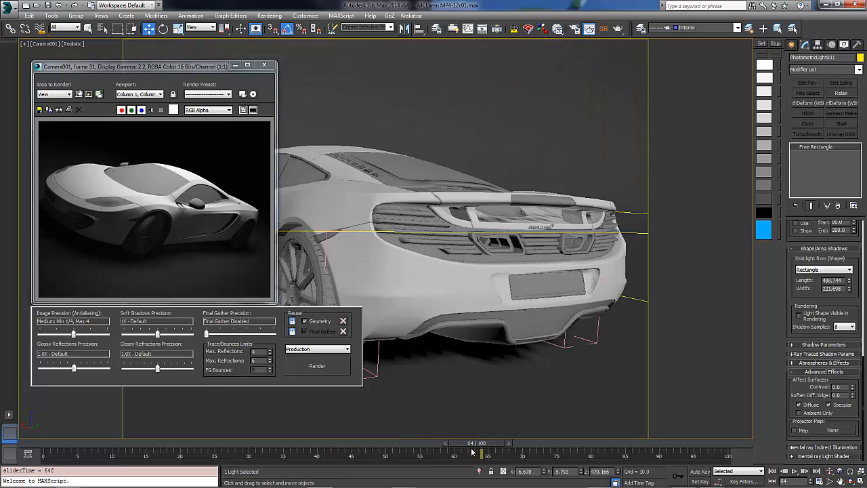
click(316, 368)
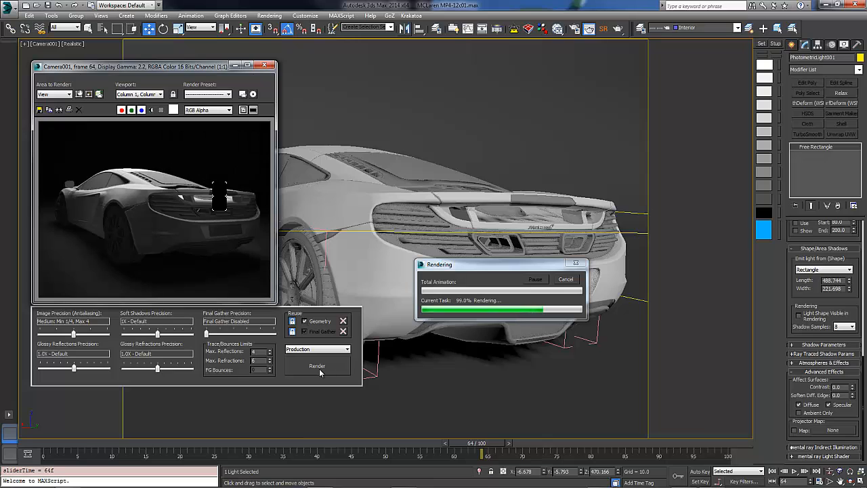
Step: Set the mr Photographic Exposure Control's Exposure Value (EV) to 2.0 and render the Camera001 view again
key(F10)
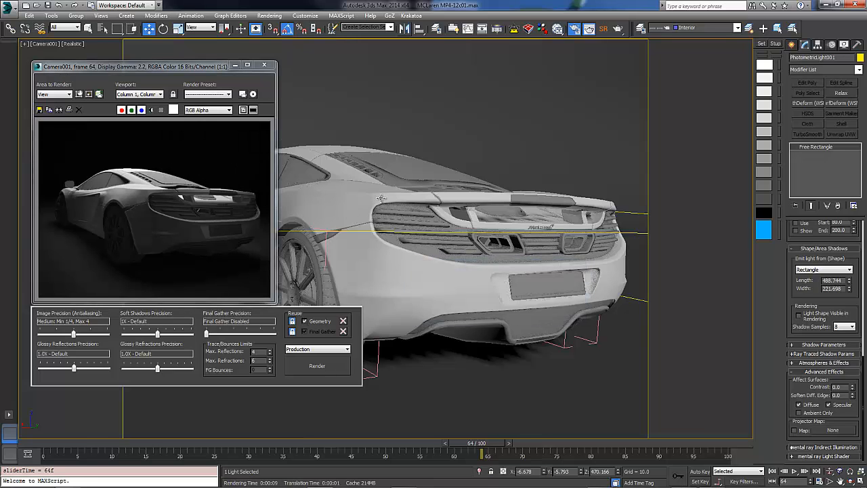
click(404, 37)
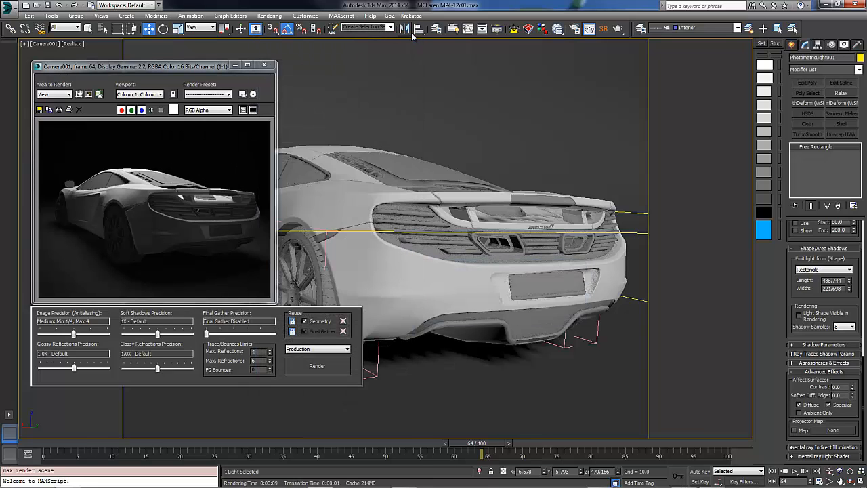
key(8)
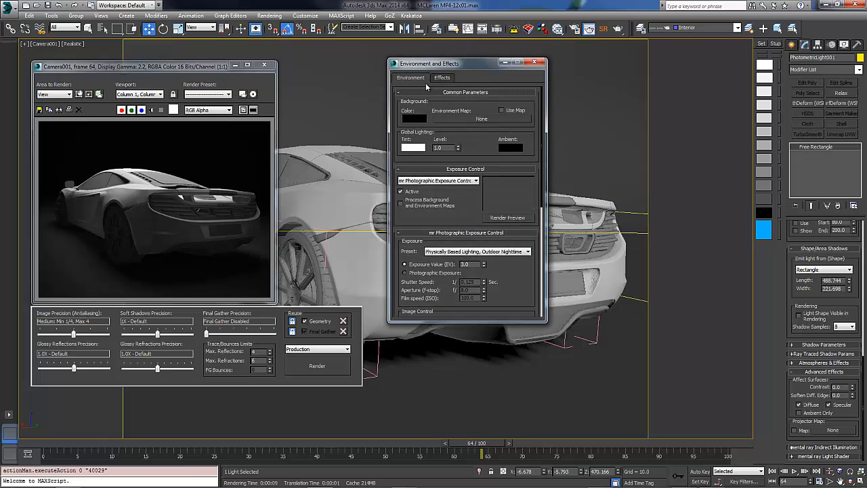
drag(455, 64, 371, 35)
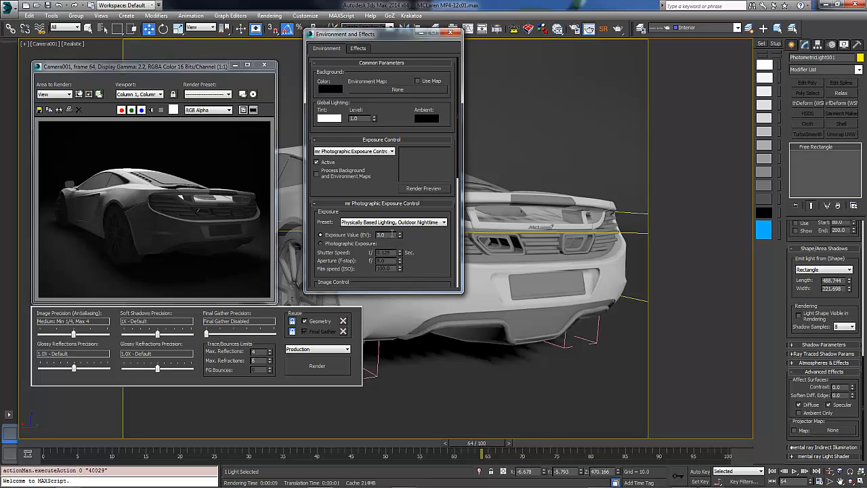
click(391, 235)
key(Return)
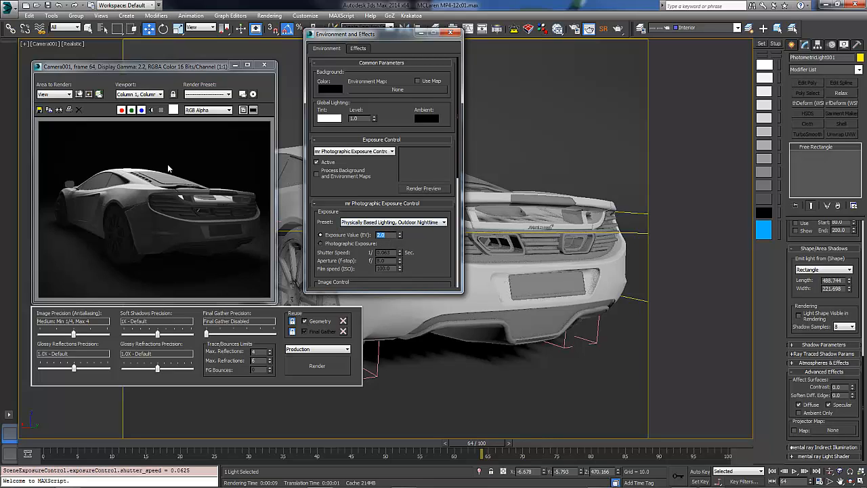
click(318, 366)
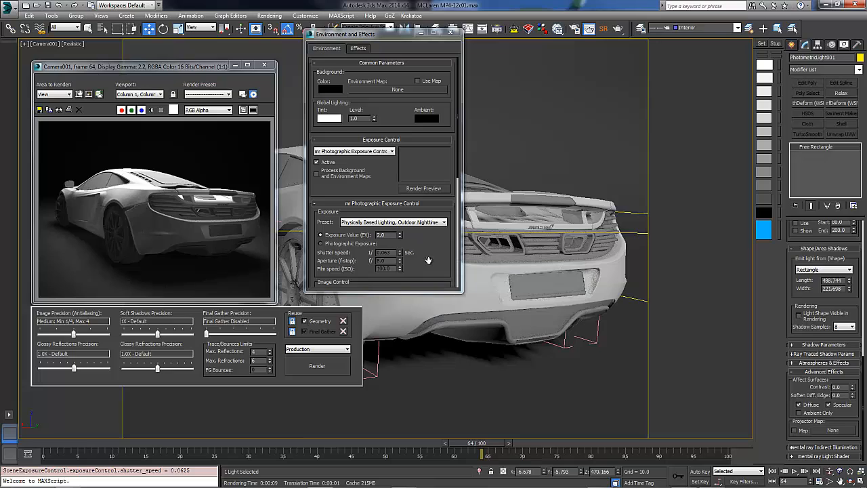
Step: Set the exposure control's Shadows value to 0.3, re-render the camera view, and close the environment settings
scroll(421, 182, down, 3)
drag(421, 182, 423, 125)
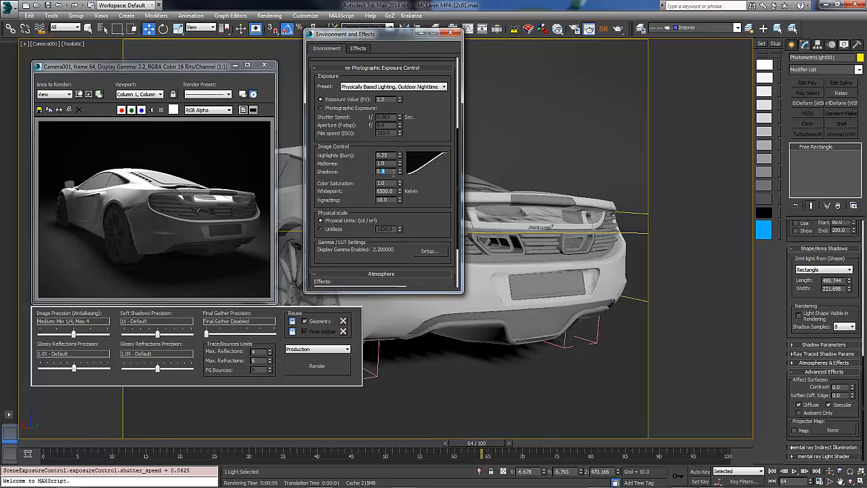
key(Return)
click(323, 368)
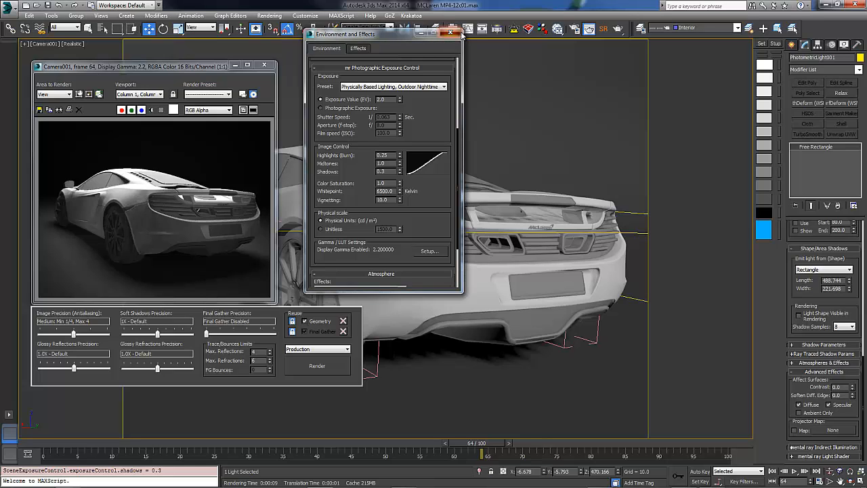
click(451, 32)
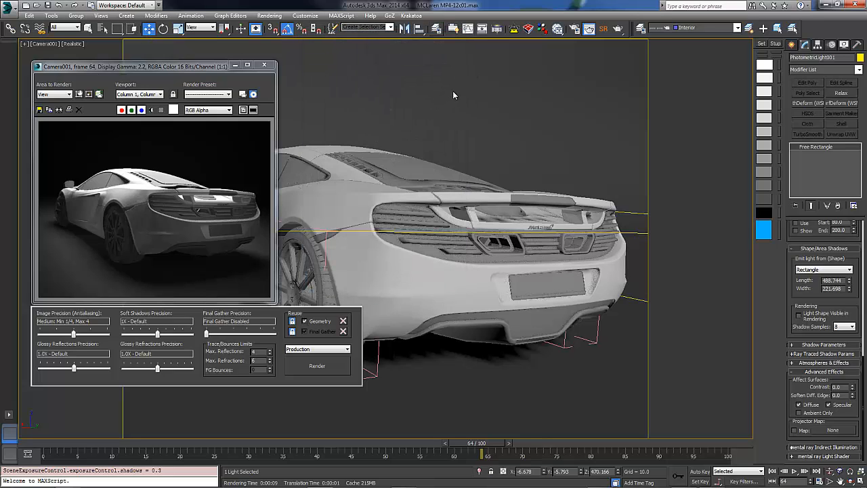
Step: Open the Slate Material Editor briefly, closing it together with the rendered frame window
key(m)
drag(227, 11, 330, 113)
drag(259, 60, 263, 66)
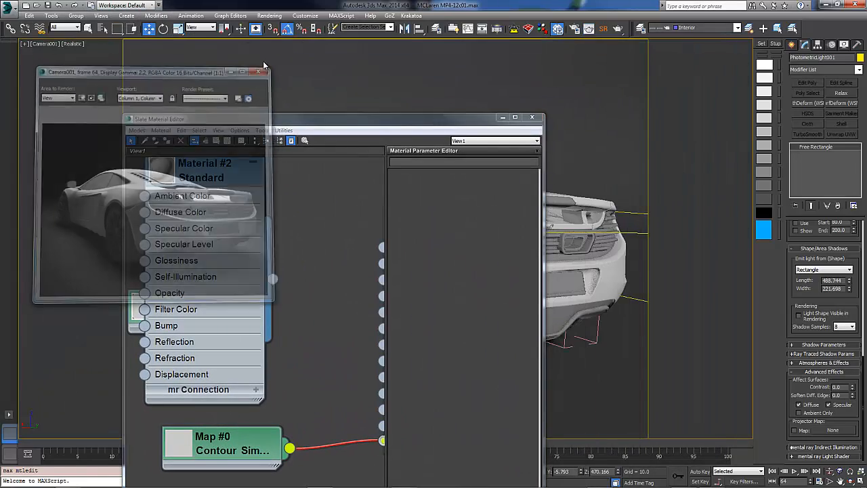
click(532, 118)
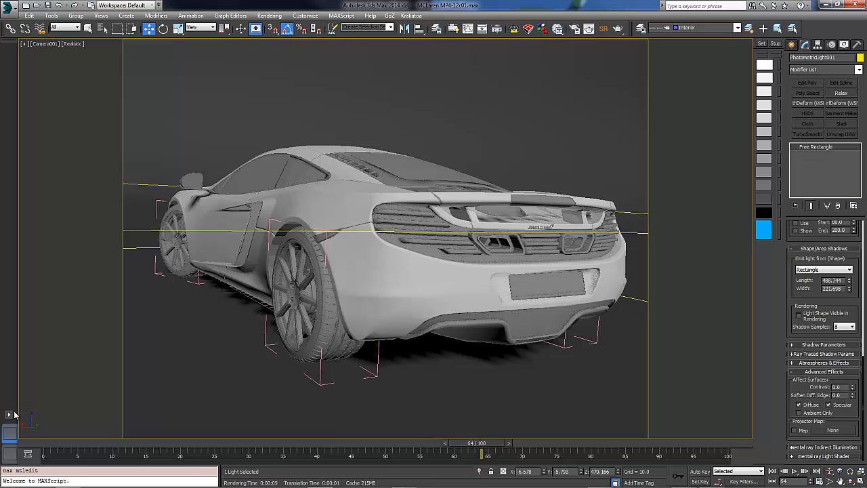
Step: Switch to a layout of two side-by-side viewports and show Camera001 shaded in the one with the Front view
click(9, 415)
click(45, 374)
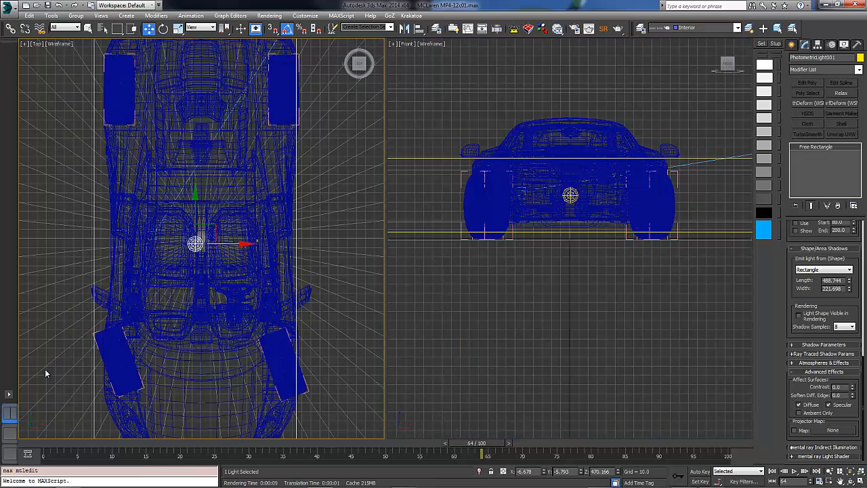
right_click(455, 285)
key(c)
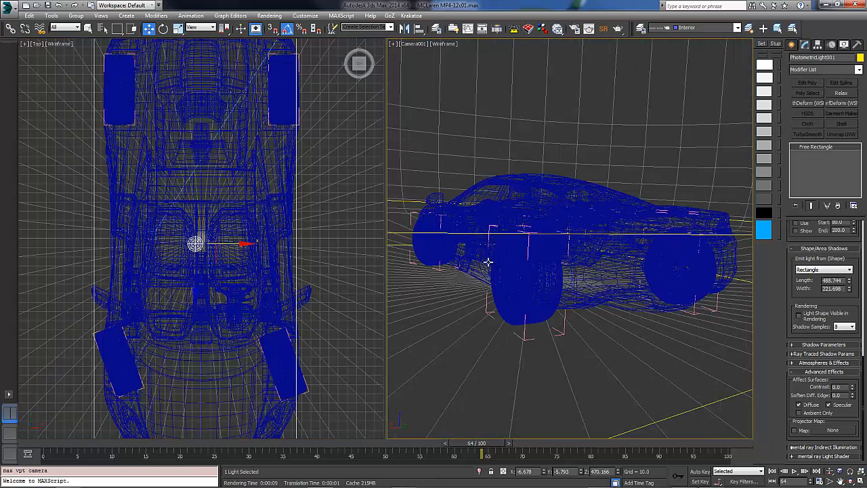
key(F3)
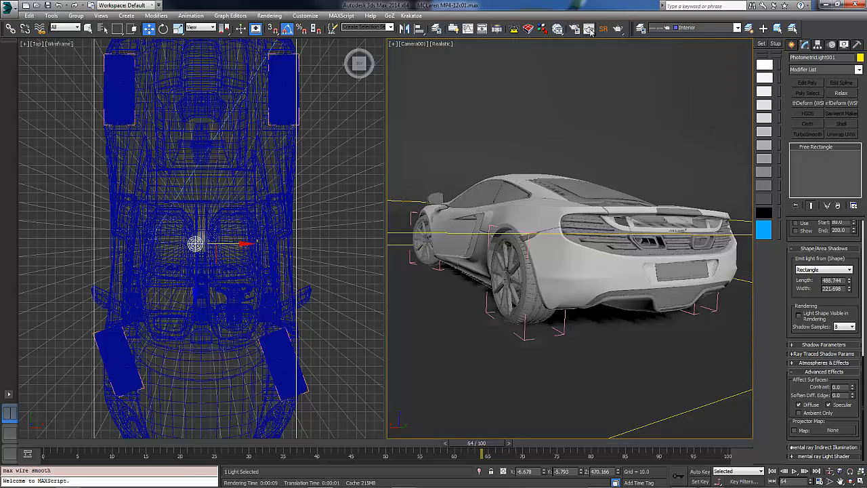
Step: Open the compact Material Editor and change the first slot's V-Ray PVC Opaque Black material to a Standard material
drag(557, 28, 560, 44)
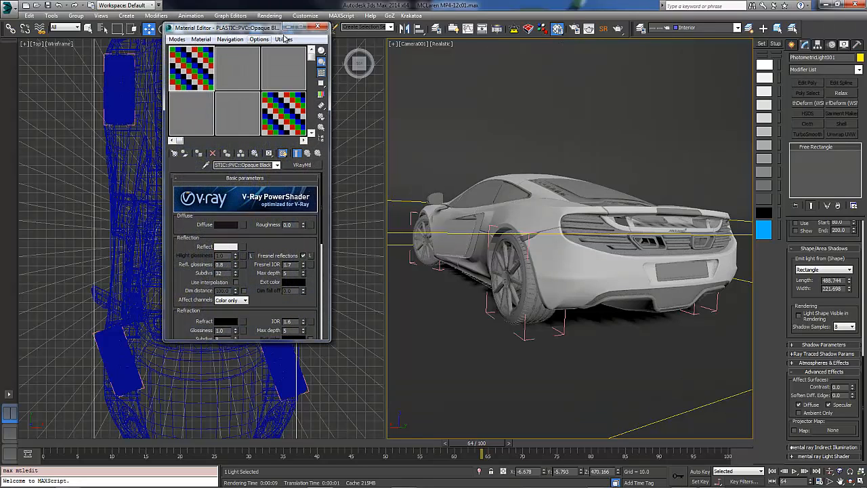
mouse_move(312, 58)
mouse_down()
mouse_move(317, 136)
mouse_move(312, 53)
mouse_up()
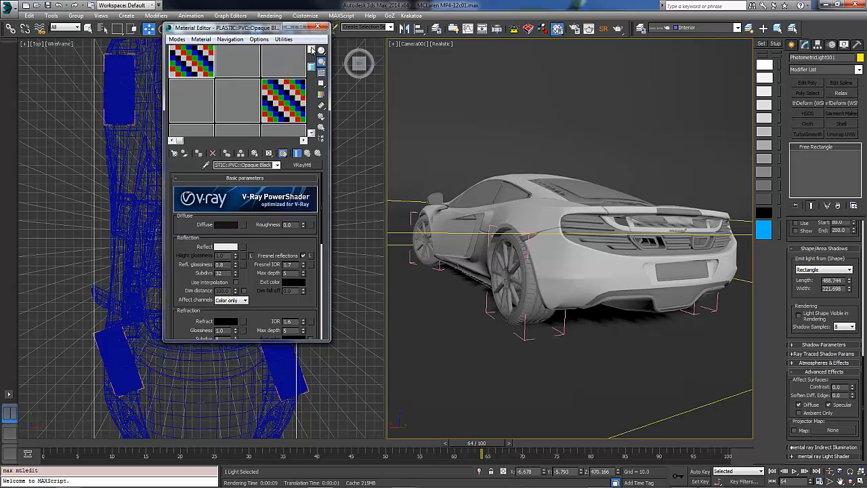
click(300, 165)
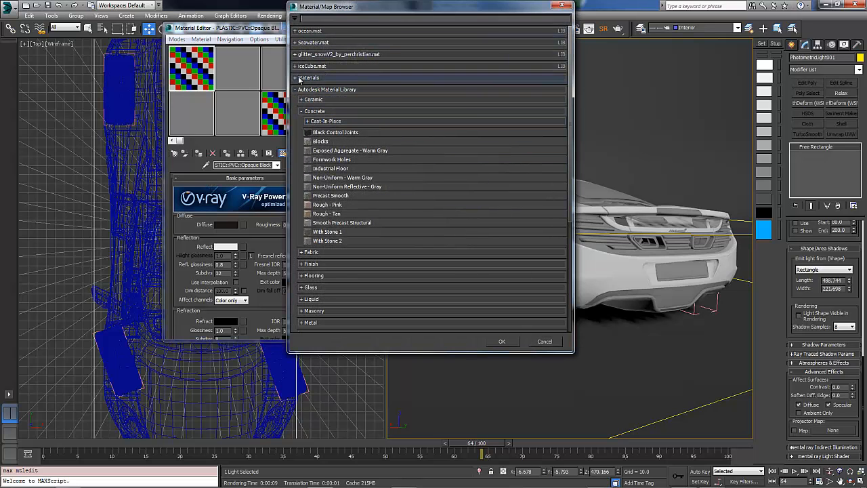
click(299, 78)
click(302, 88)
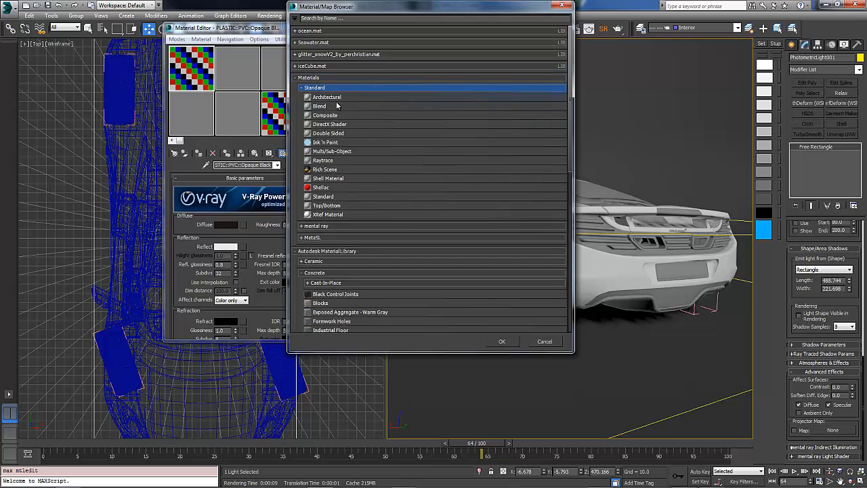
double_click(324, 196)
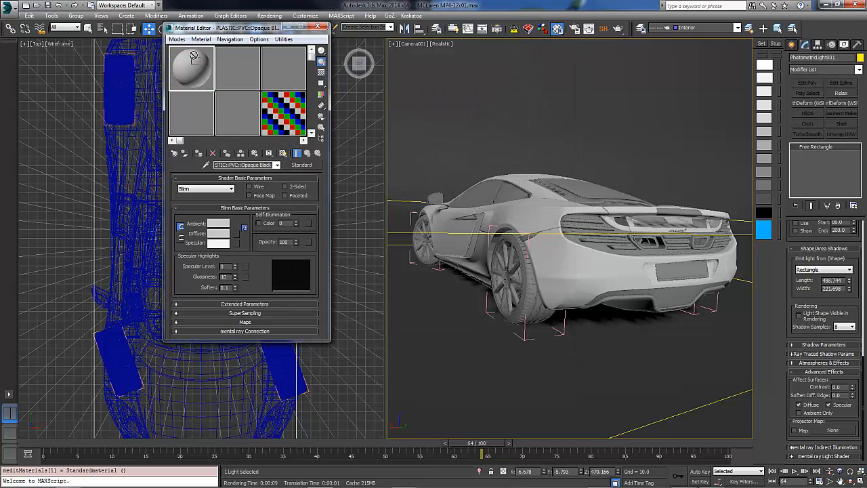
Step: Copy the Standard material into the remaining sample slots of the first two rows, replacing the V-Ray materials
drag(271, 76, 273, 76)
drag(193, 72, 229, 109)
drag(238, 73, 277, 108)
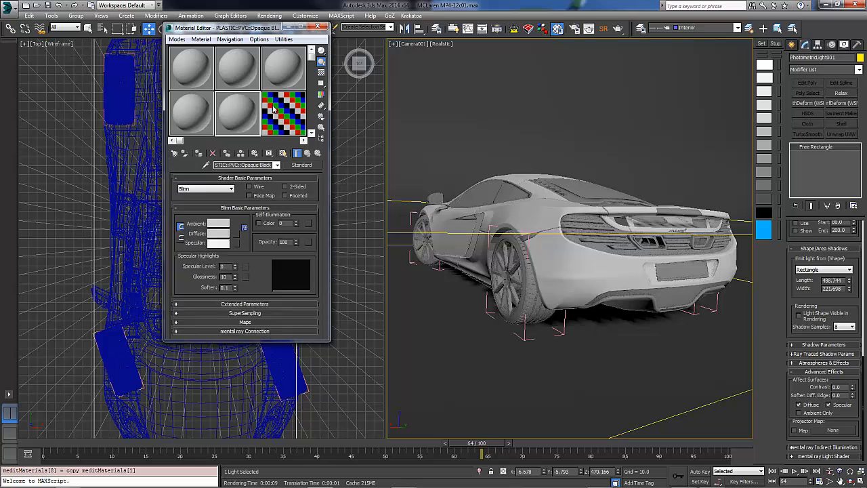
drag(184, 140, 266, 140)
click(254, 73)
drag(192, 72, 232, 125)
drag(193, 70, 274, 114)
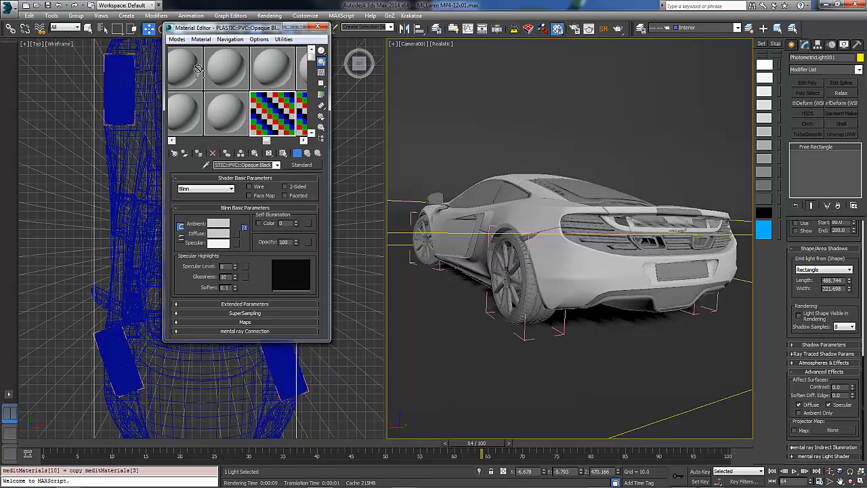
drag(193, 67, 303, 110)
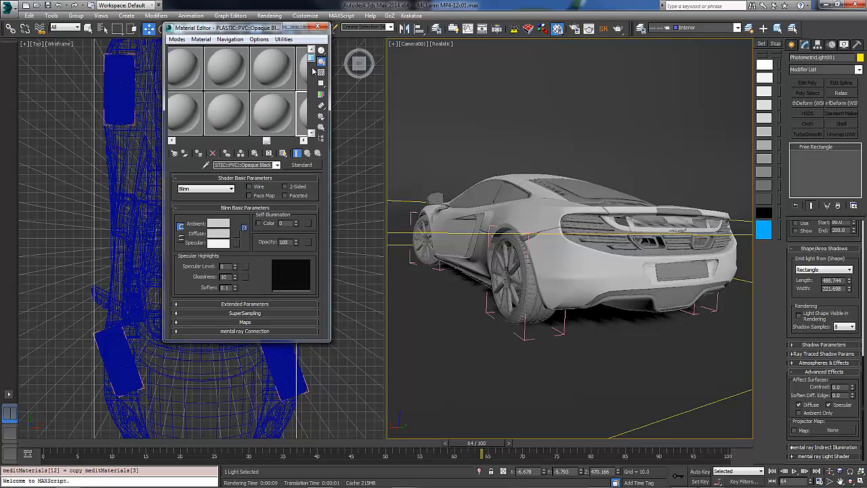
Step: Fill the third row of sample slots with copies of the Standard material
drag(311, 56, 312, 101)
click(275, 142)
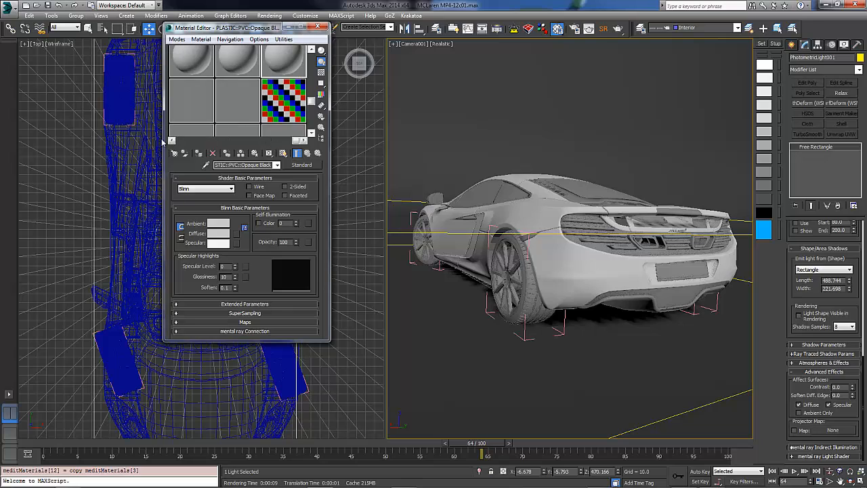
drag(206, 54, 203, 113)
drag(237, 60, 283, 100)
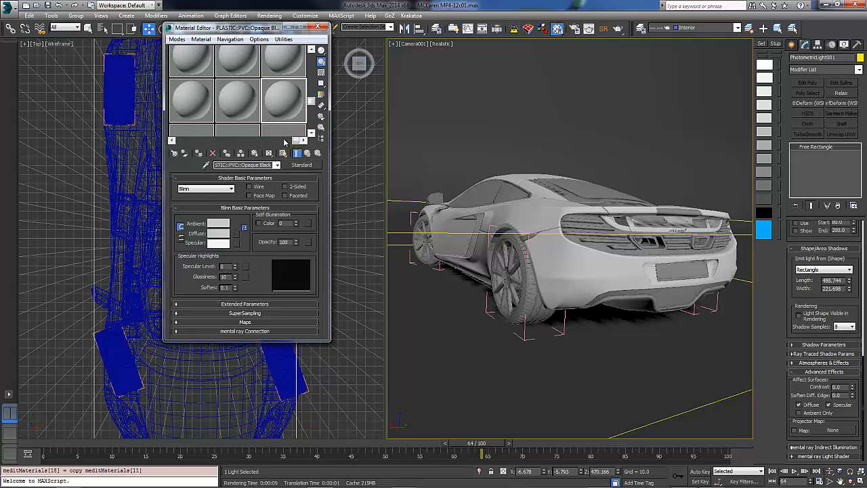
click(255, 140)
drag(197, 59, 192, 102)
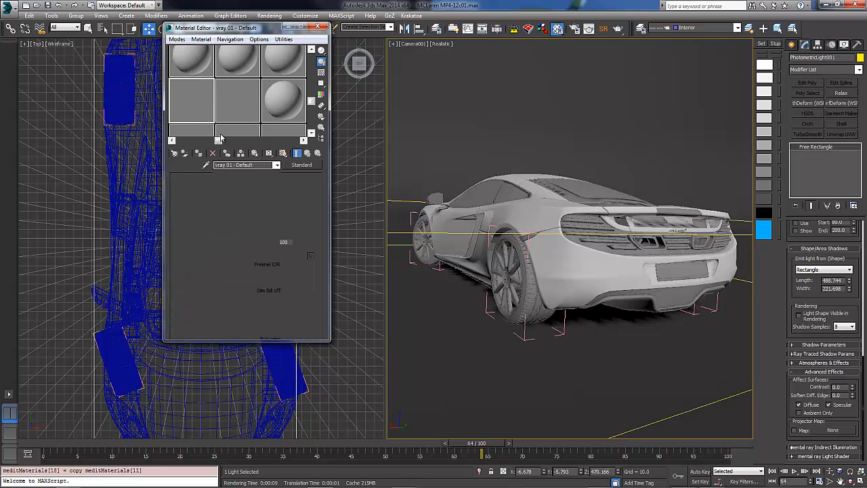
click(171, 140)
drag(198, 60, 193, 114)
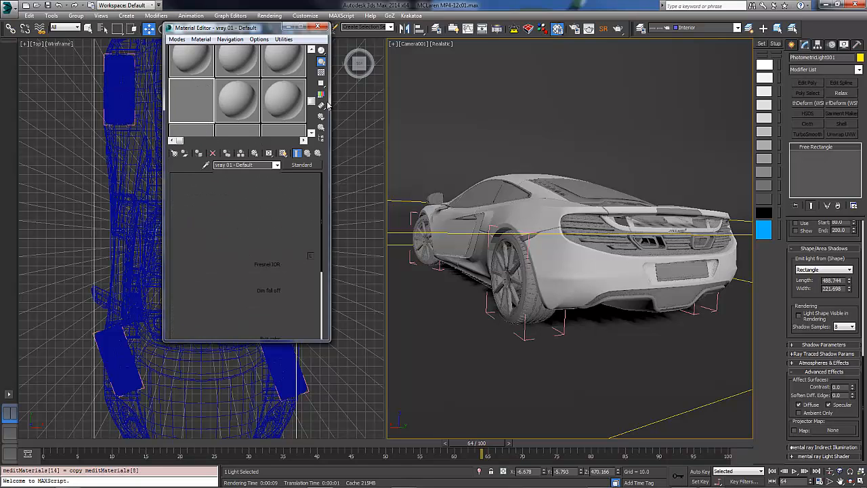
drag(312, 101, 312, 53)
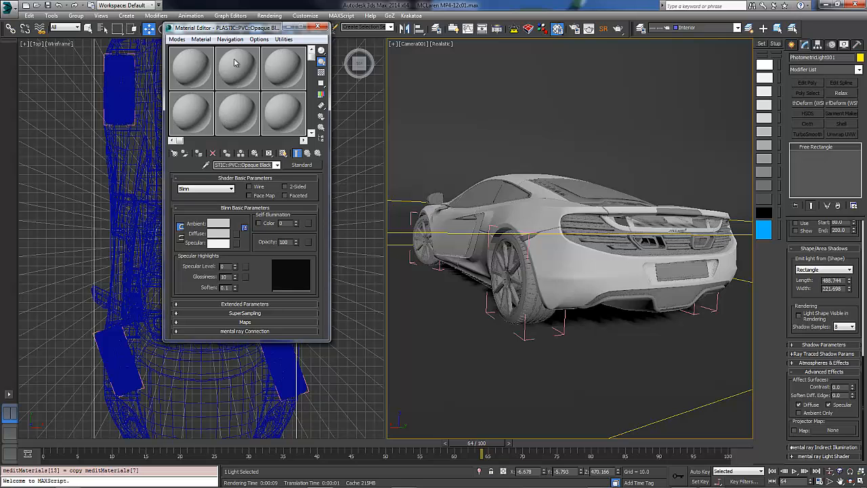
Step: Load mental ray's Contour Contrast shader from the renderer's Camera Effects into the first material slot as an instance
drag(243, 30, 132, 60)
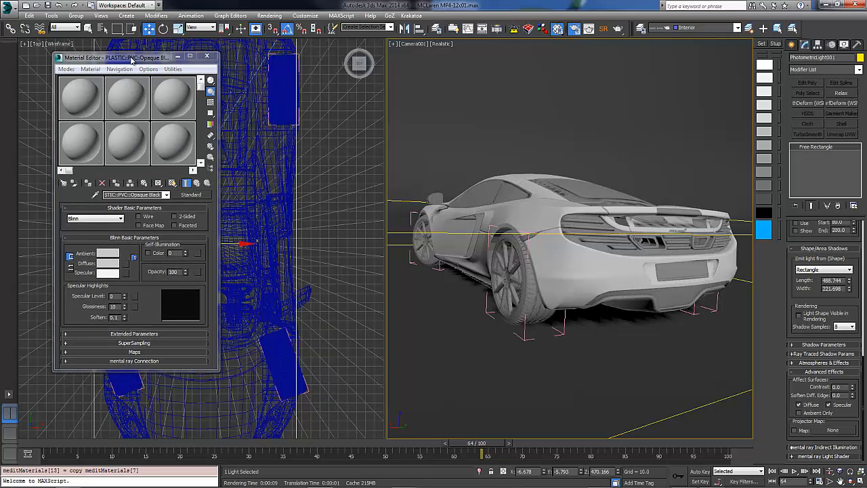
key(F10)
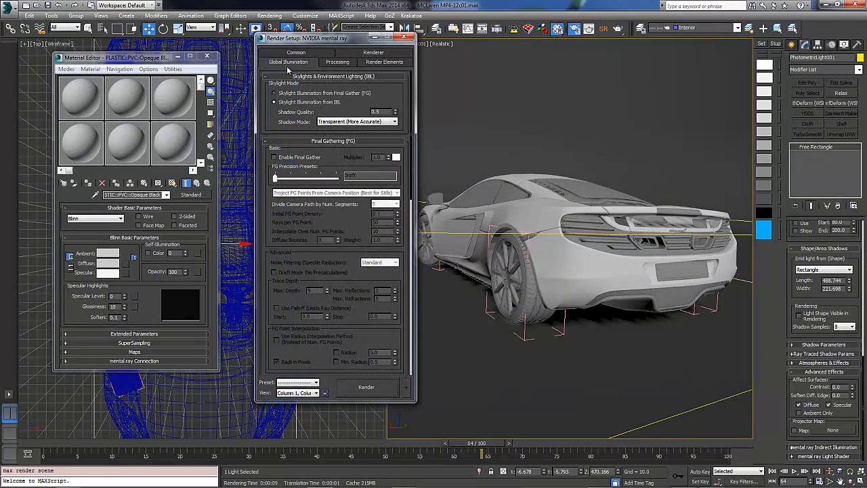
click(374, 53)
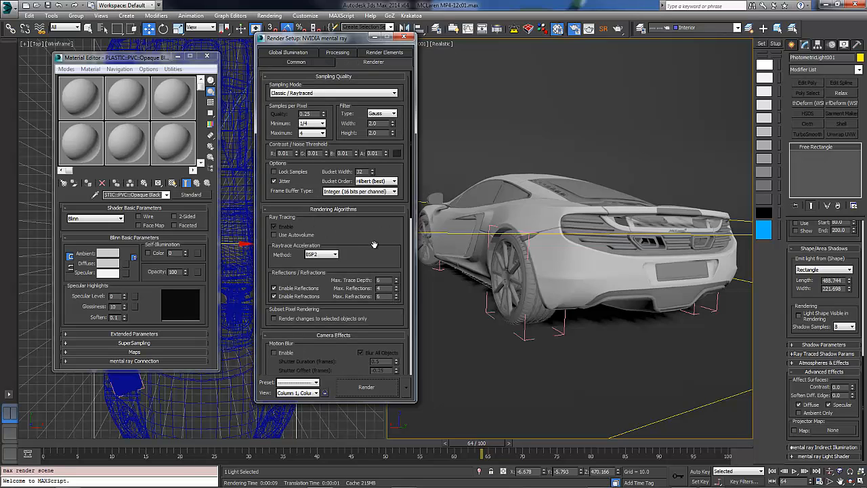
scroll(374, 244, down, 8)
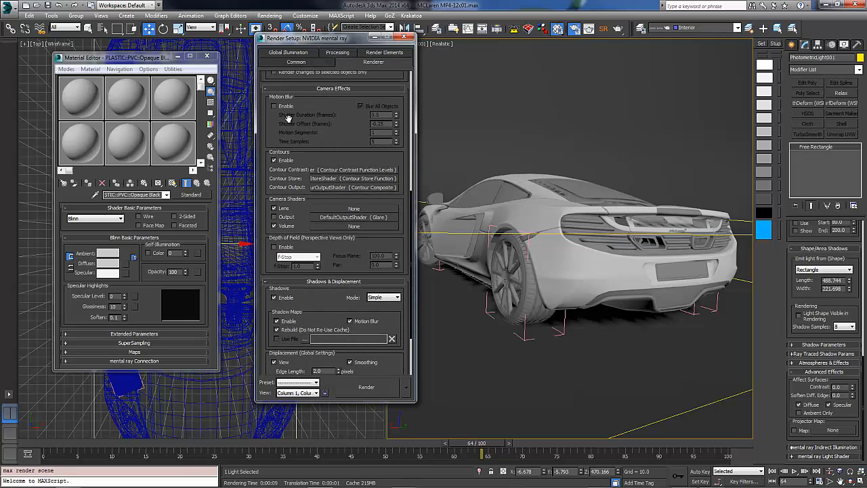
drag(373, 170, 78, 101)
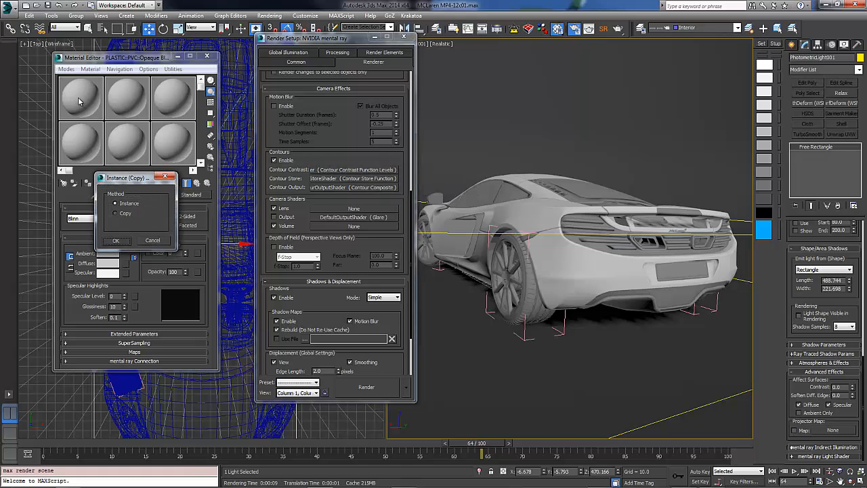
click(116, 241)
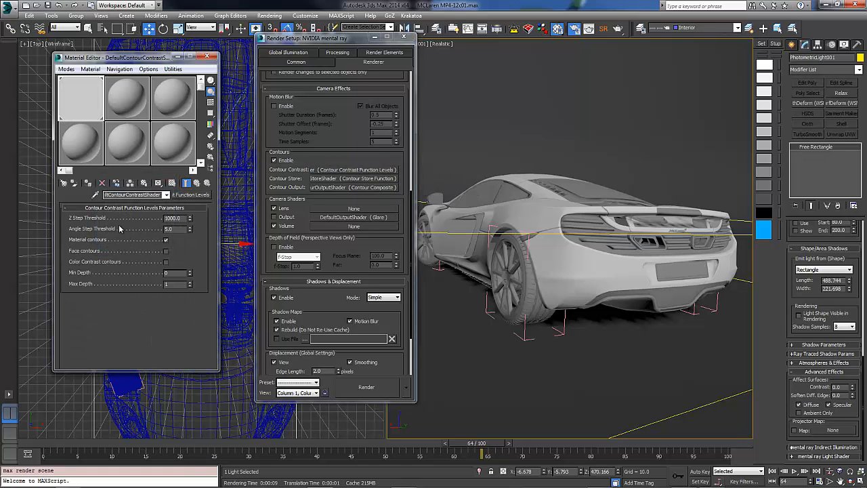
Step: Set the contour contrast shader's Angle Step Threshold to 20 and close the render settings
text(20)
key(Return)
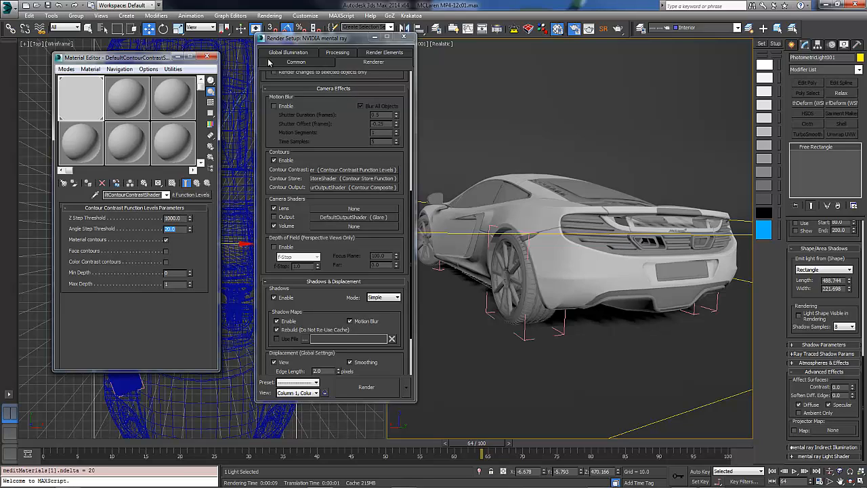
click(404, 39)
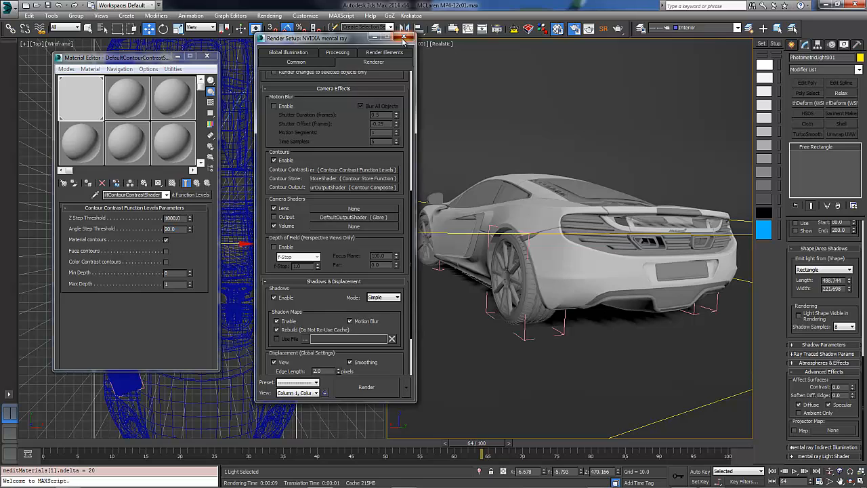
Step: Unfreeze all objects in the scene and select the bg backdrop, keeping it in its original position
right_click(657, 100)
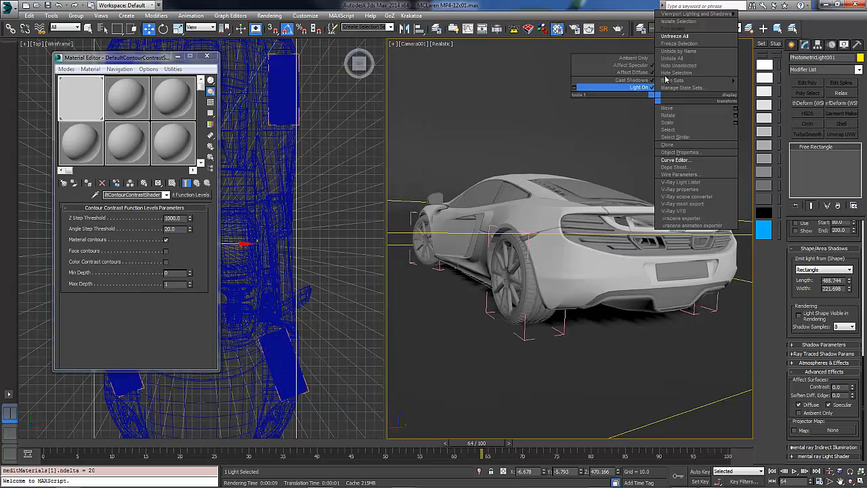
click(684, 35)
drag(580, 60, 507, 125)
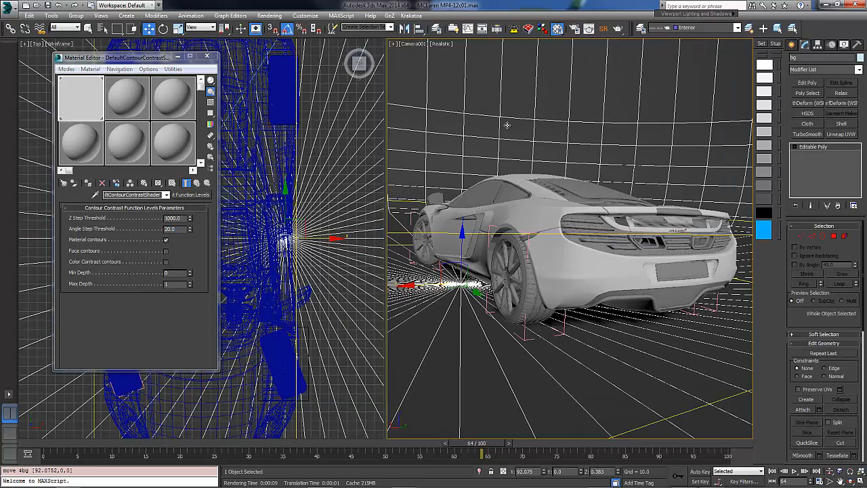
key(ctrl+z)
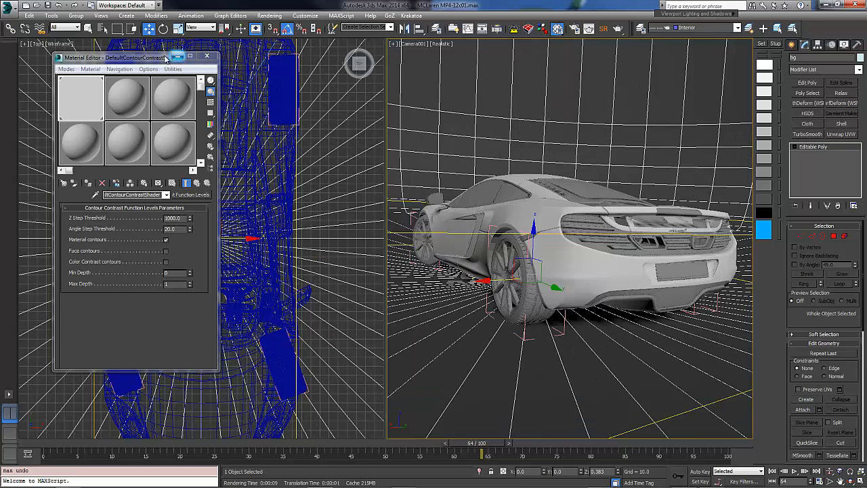
Step: Disable the Top viewport, reposition the Material Editor over it, and make the camera viewport active
drag(163, 58, 153, 59)
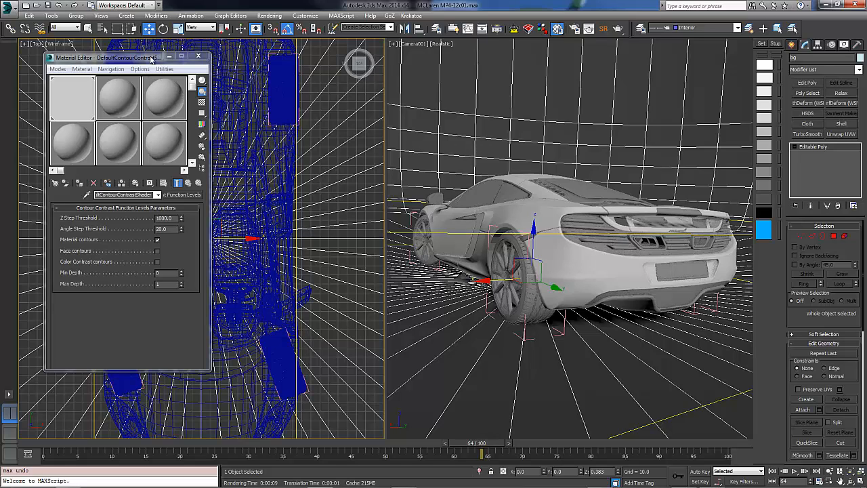
drag(152, 60, 181, 60)
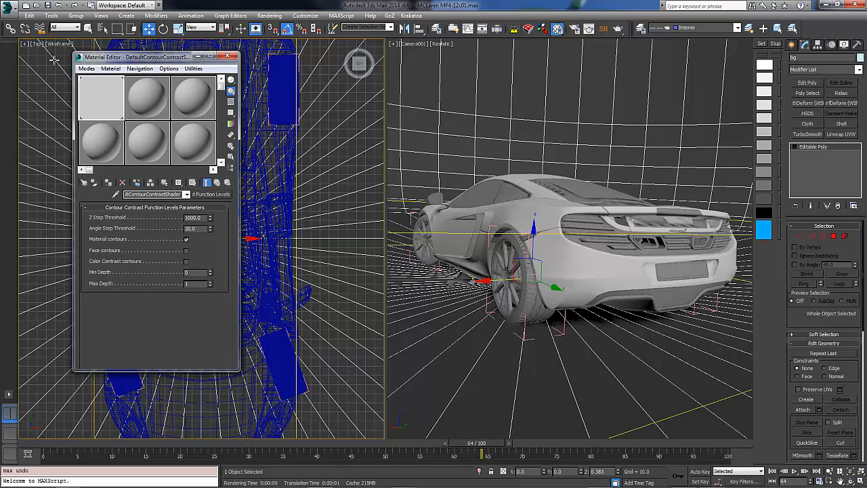
key(d)
drag(122, 58, 95, 67)
right_click(467, 114)
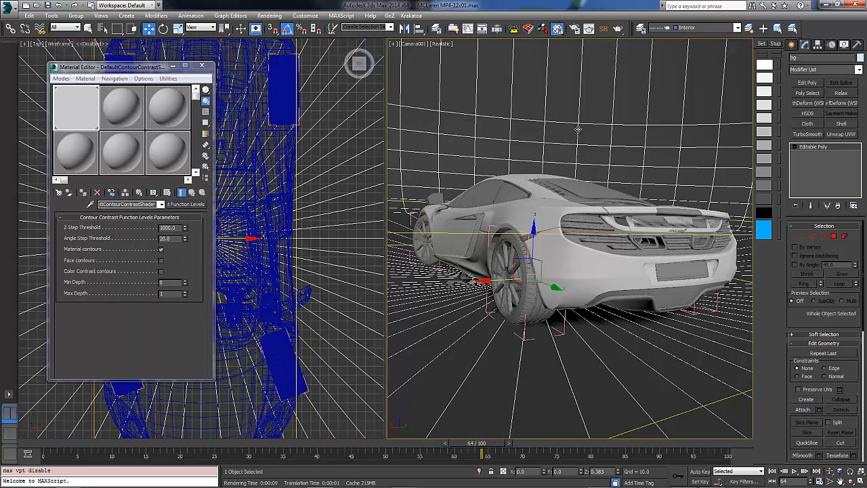
Step: Set the second sample material's diffuse color to blue (RGB 18, 34, 250) and assign it to the bg backdrop
click(112, 124)
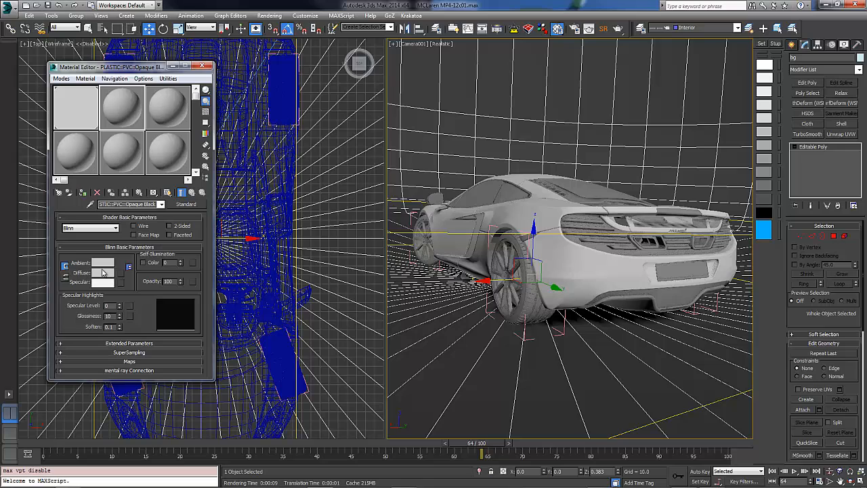
click(103, 273)
drag(222, 80, 227, 63)
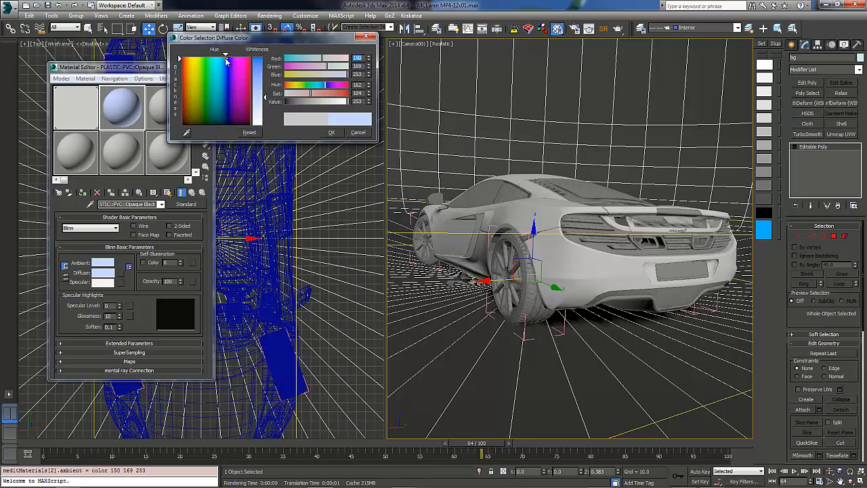
drag(265, 97, 265, 62)
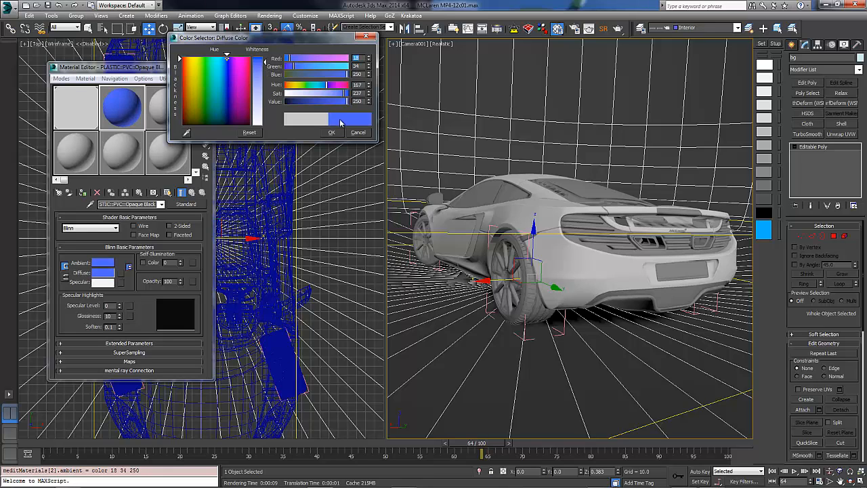
click(331, 132)
drag(141, 111, 538, 83)
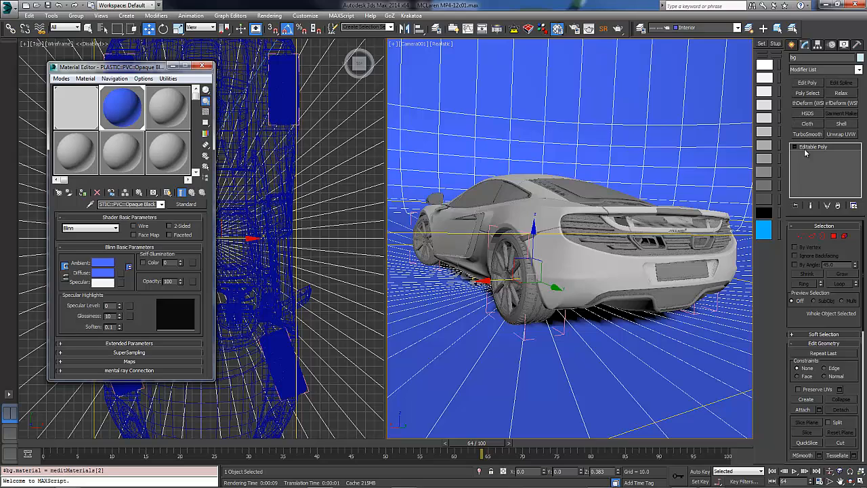
Step: Switch to the plain selection tool and test-render the camera view with the blue backdrop
click(791, 45)
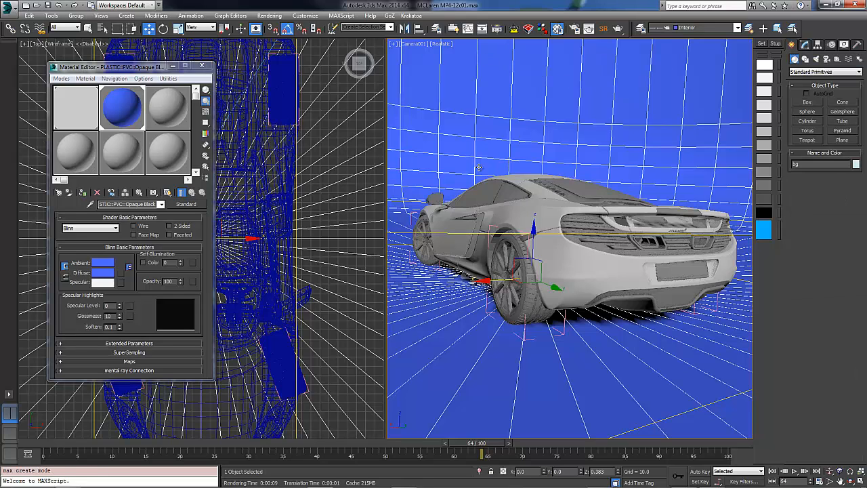
key(q)
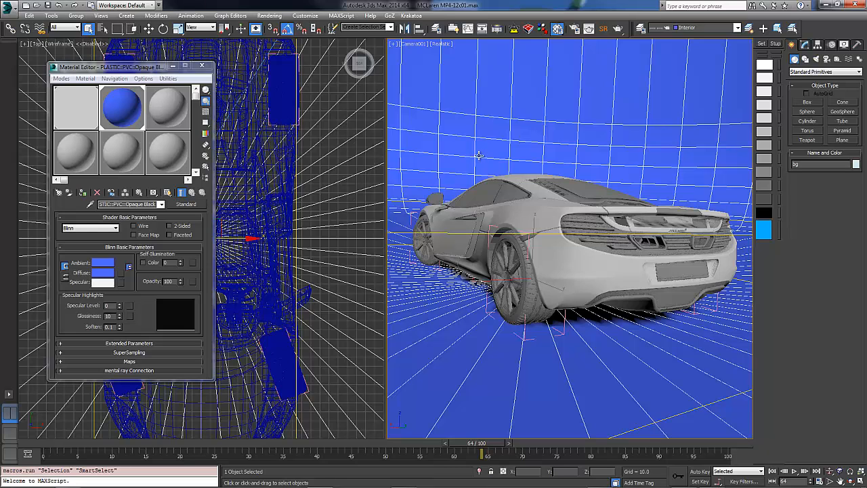
key(shift+q)
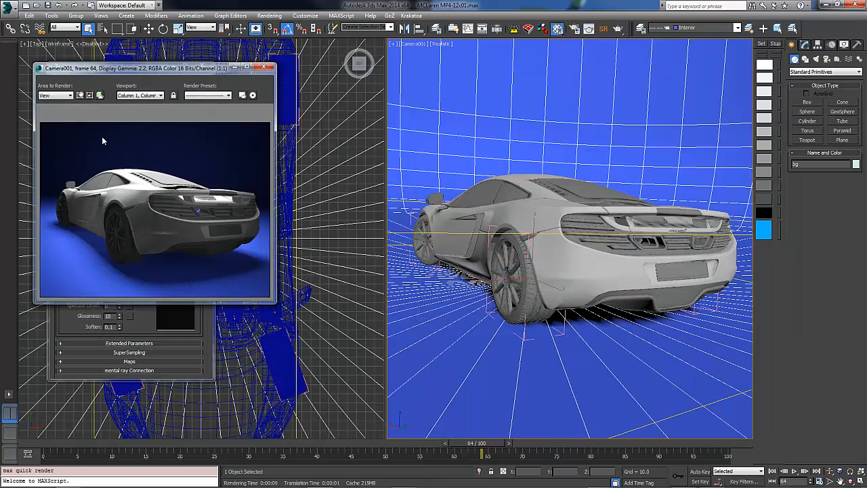
Step: Rename the blue backdrop material as bg
click(147, 205)
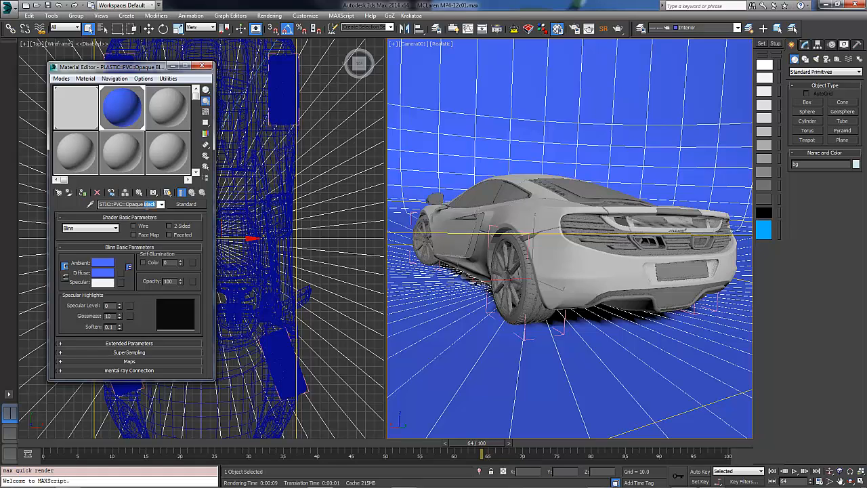
drag(102, 205, 155, 205)
text(bg)
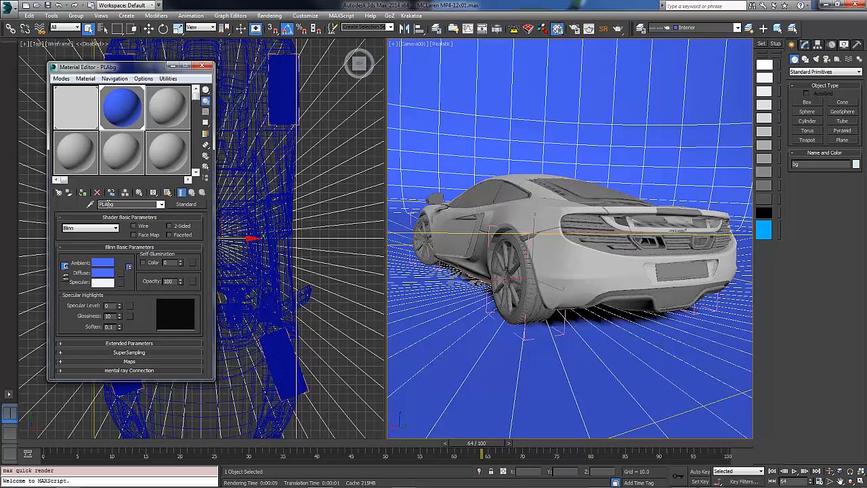
drag(108, 204, 46, 208)
key(BackSpace)
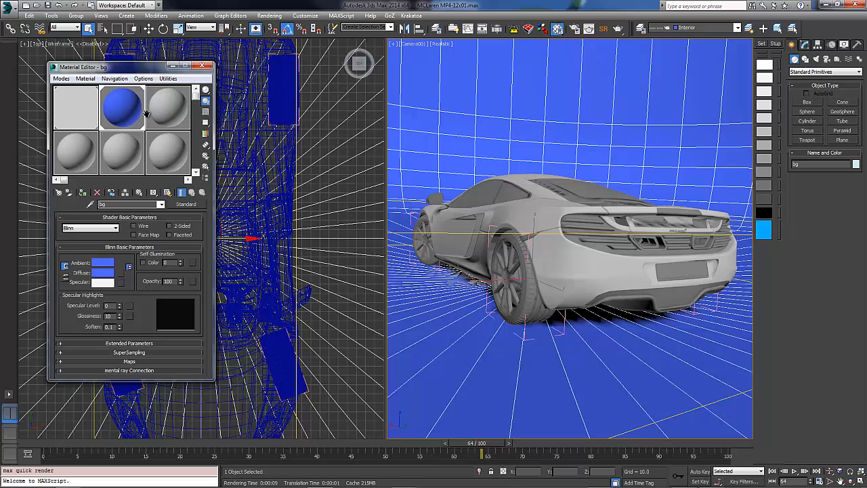
Step: Activate the third sample material, make metalPaint the current layer, and select its objects plus the car's roof part
click(169, 112)
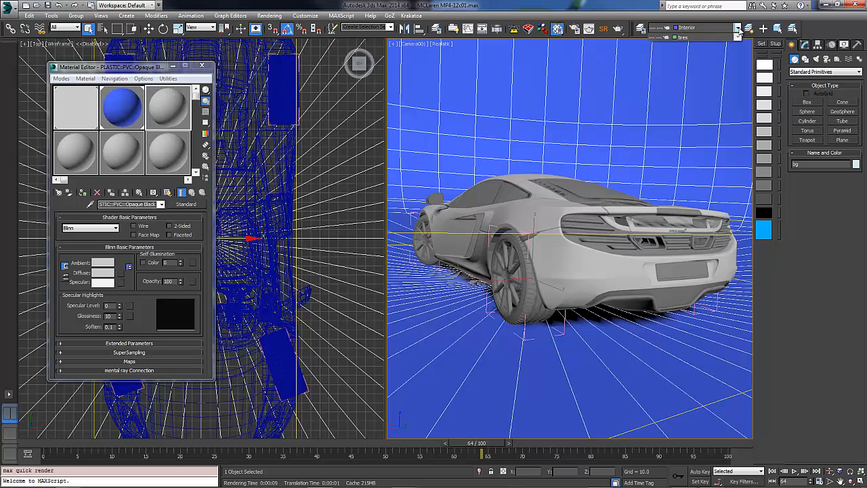
click(737, 28)
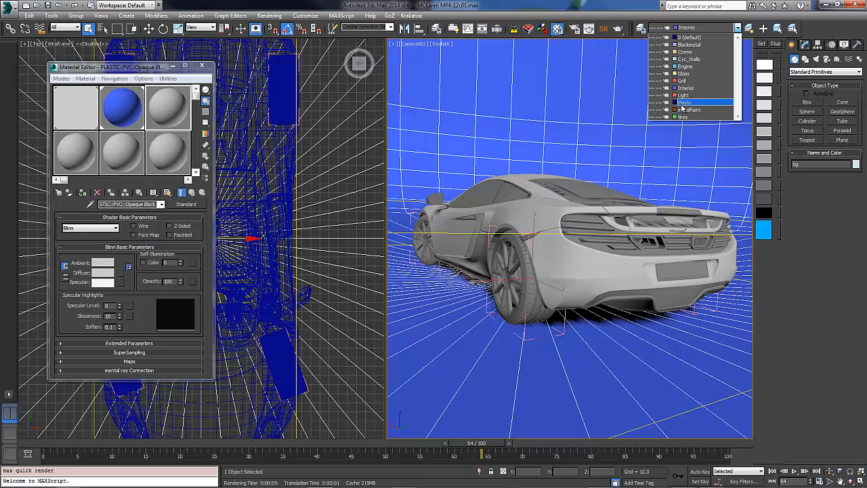
click(688, 110)
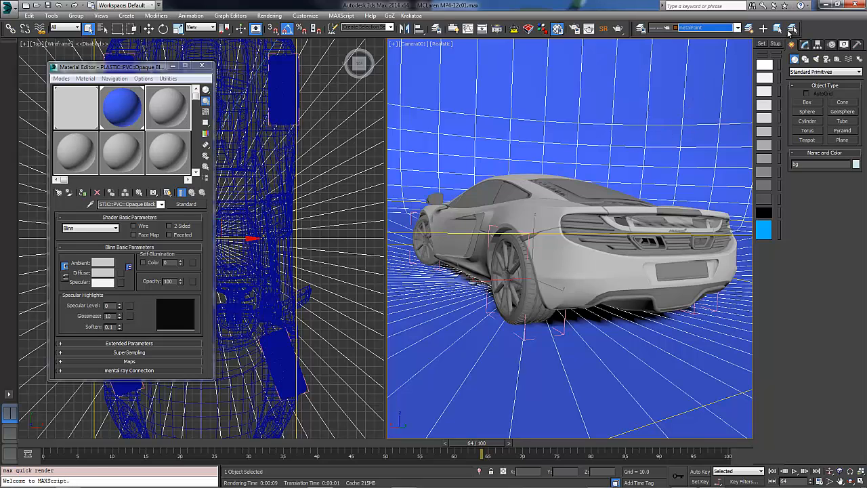
click(789, 31)
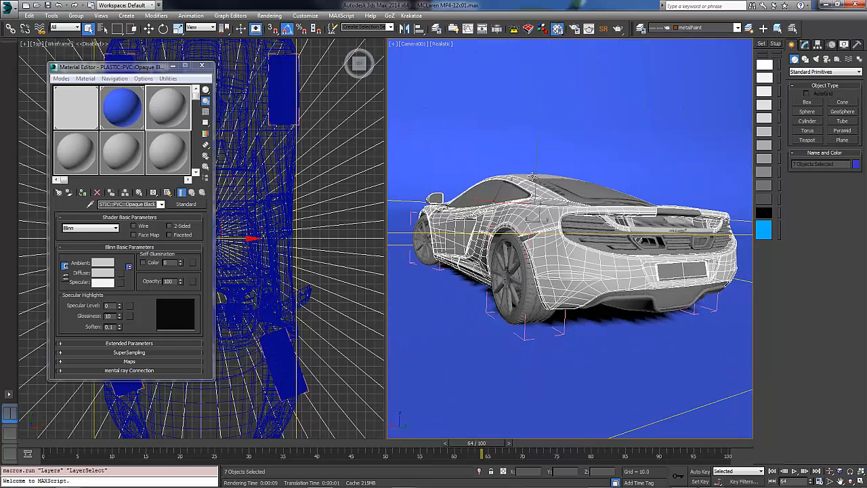
ctrl+click(535, 177)
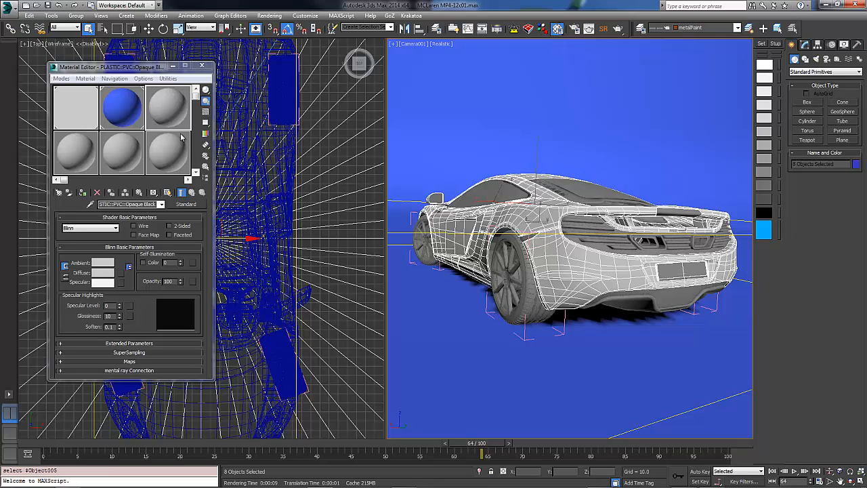
Step: Change the third sample material to Ink 'n Paint and assign it to the selected car body parts
click(189, 207)
double_click(319, 143)
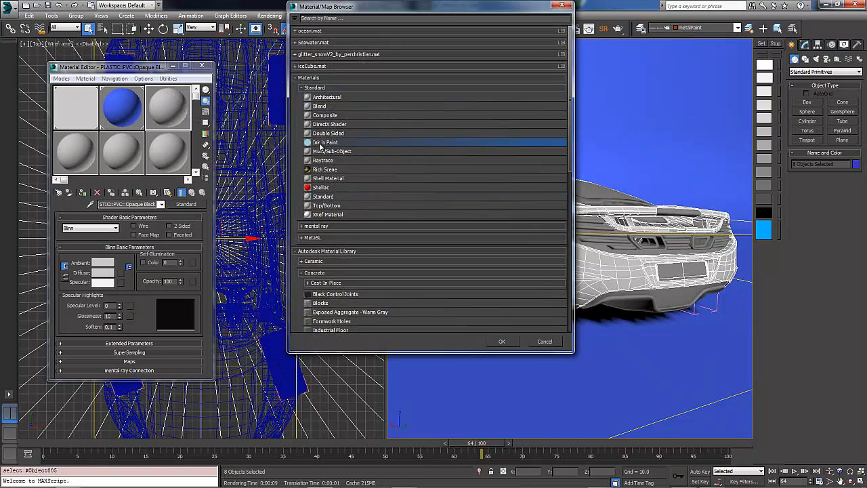
click(82, 193)
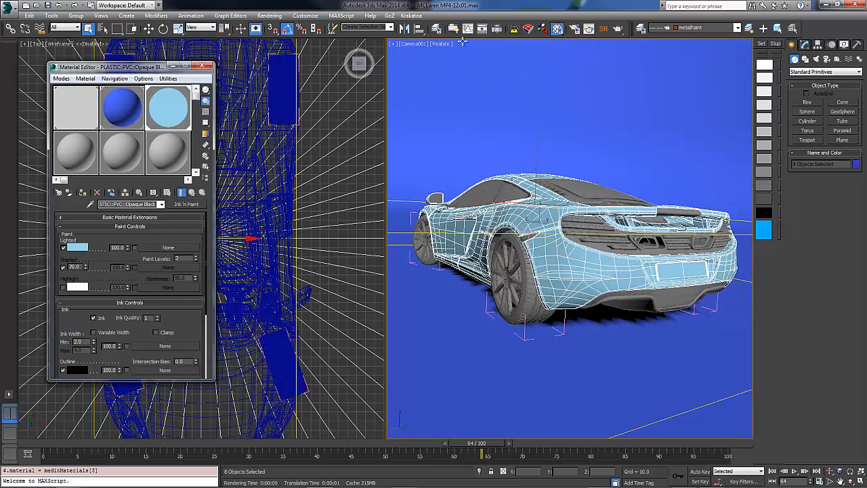
Step: Test-render the Ink 'n Paint car body and place the render window beside the Material Editor
click(639, 30)
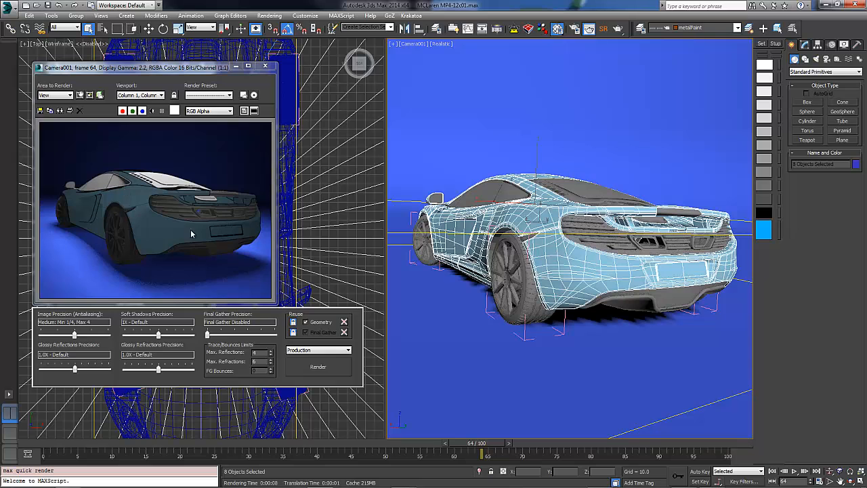
key(m)
drag(165, 70, 350, 71)
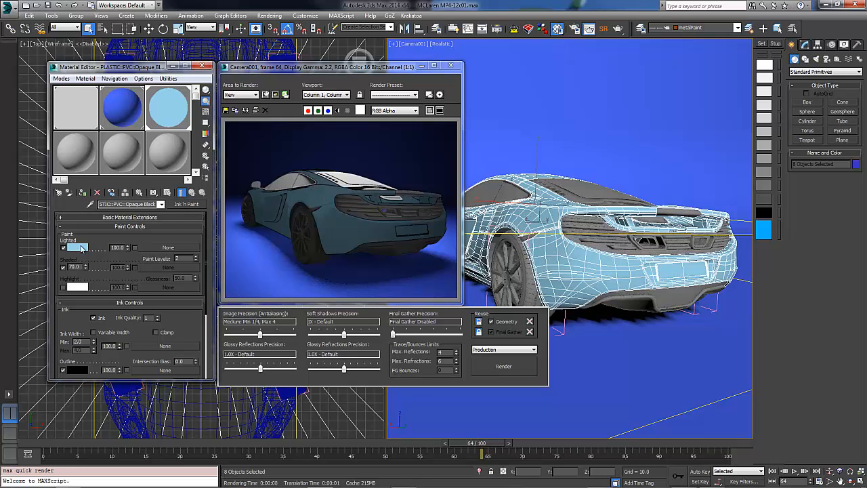
Step: Set the Ink 'n Paint material's Lighted color to dark green (RGB 5, 97, 5) and re-render the camera view
click(78, 247)
drag(200, 63, 206, 59)
drag(265, 78, 265, 59)
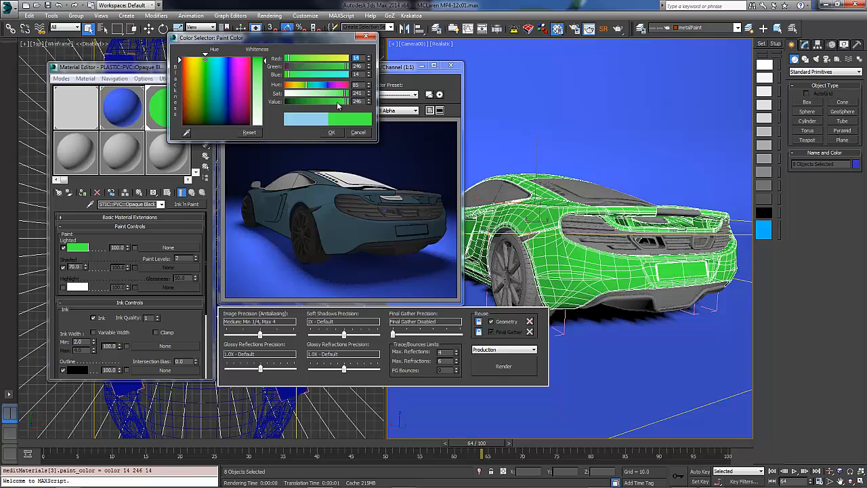
drag(339, 102, 309, 103)
click(331, 132)
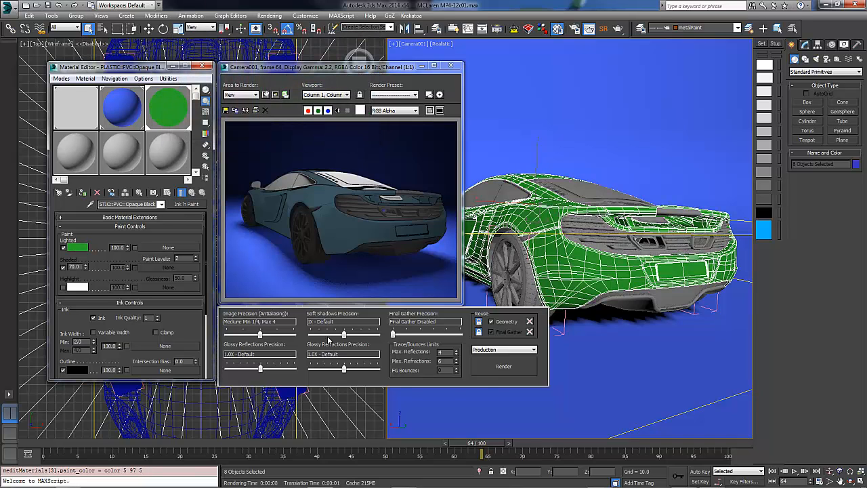
click(197, 258)
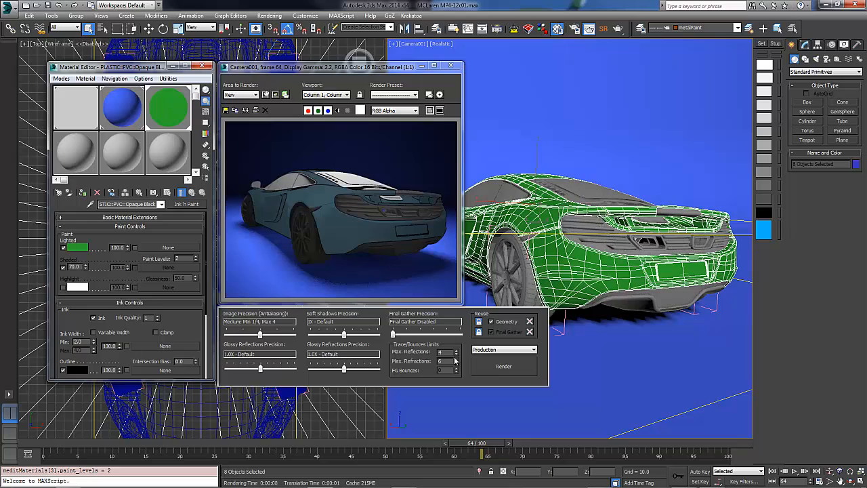
click(510, 367)
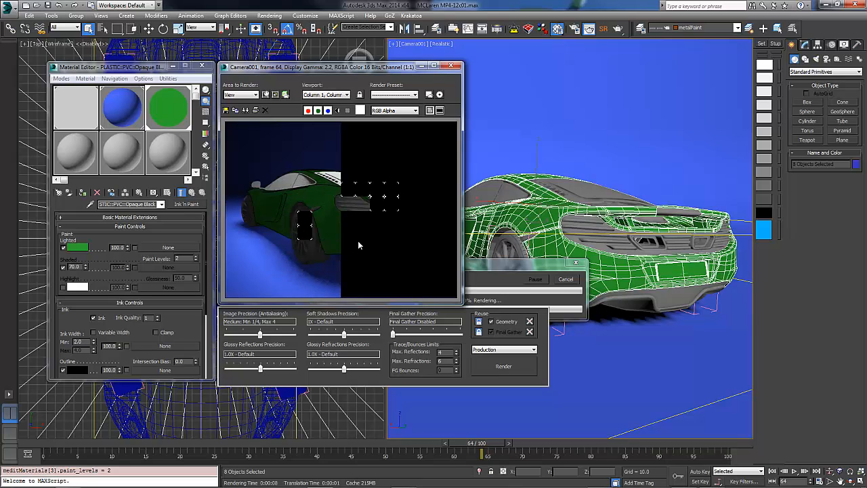
Step: Set the car paint's Paint Levels to 3 and Shaded amount to 50, and re-render the camera view
click(195, 256)
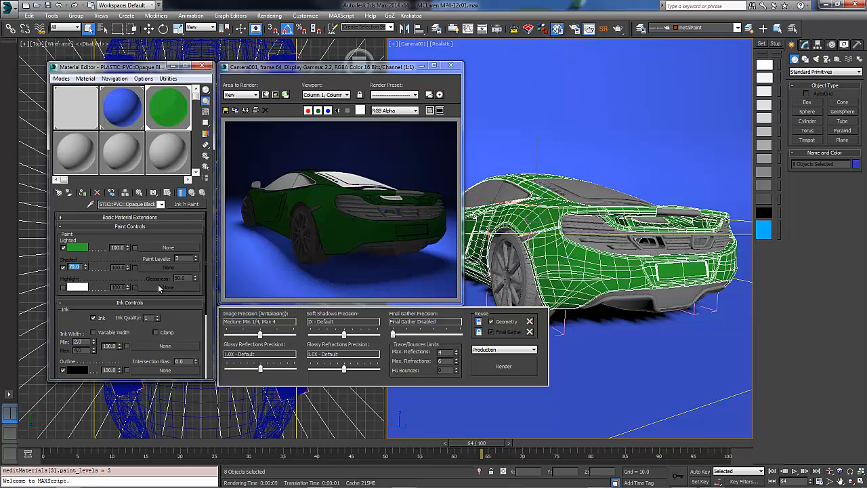
key(Return)
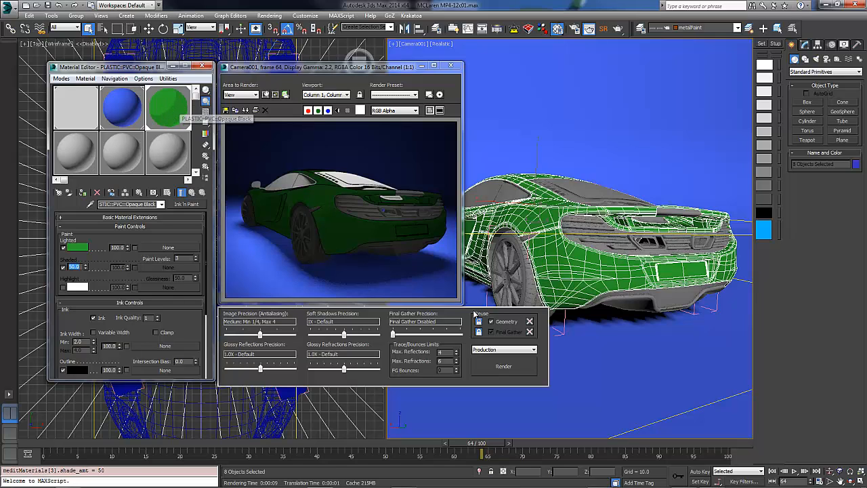
click(495, 367)
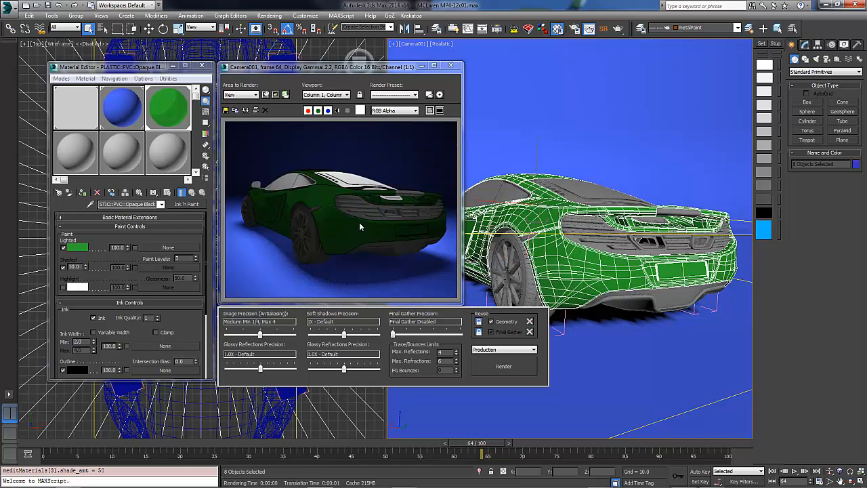
Step: Enable the car paint's Highlight, copy the Lighted color into it, and brighten it to RGB 12, 234, 12
click(64, 288)
drag(78, 252, 83, 288)
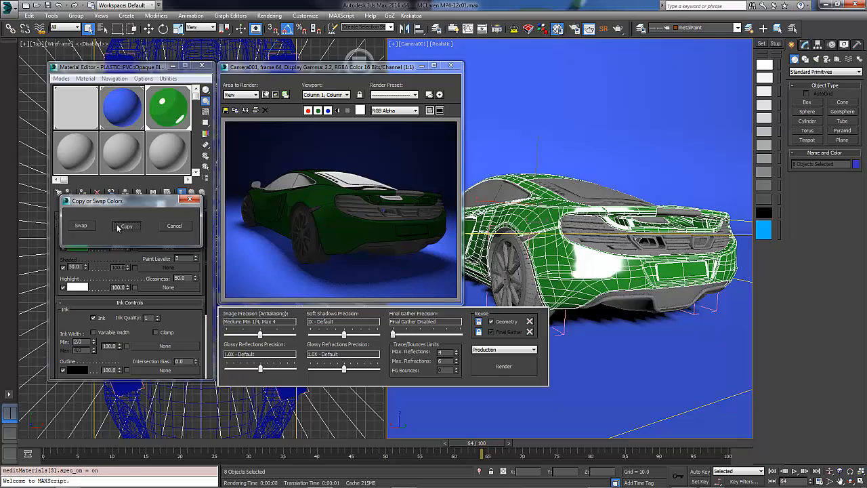
click(129, 226)
click(76, 288)
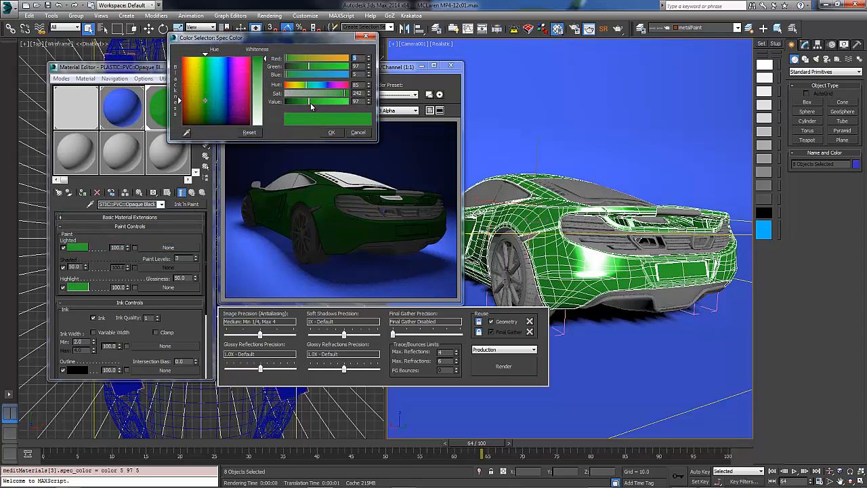
drag(310, 102, 344, 102)
click(334, 132)
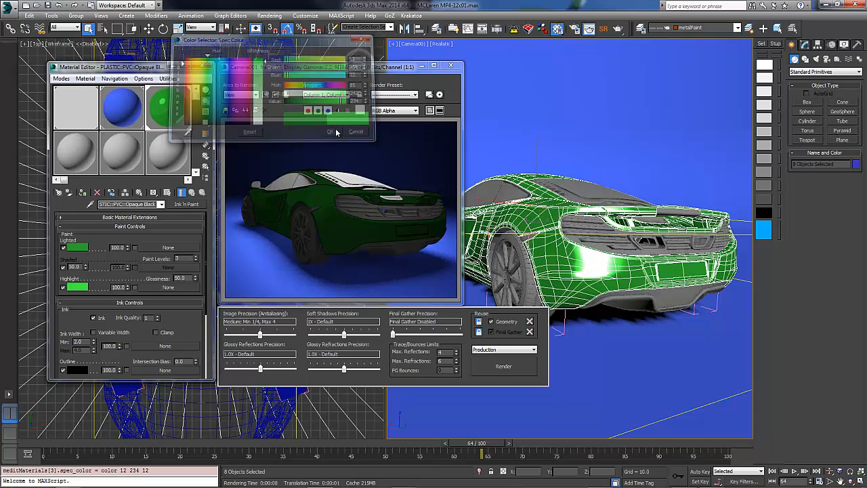
Step: Re-render the rear view of the car with its new highlight, and render the front view at frame 38
click(504, 366)
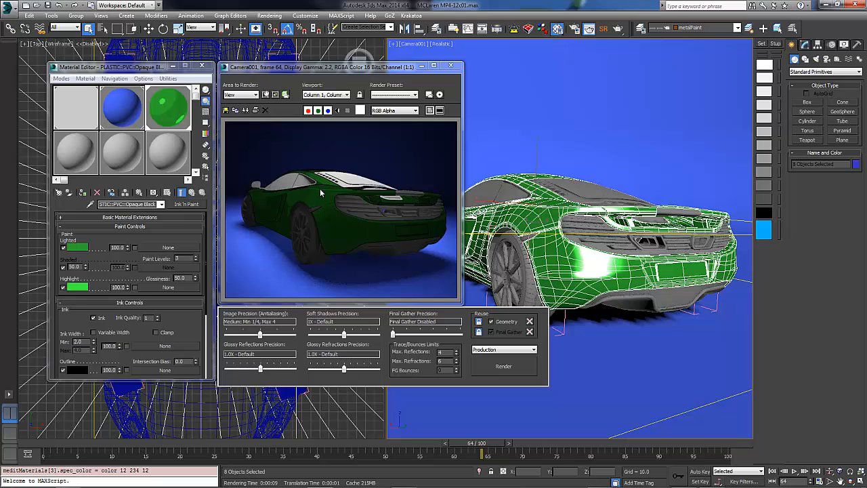
drag(458, 442, 280, 442)
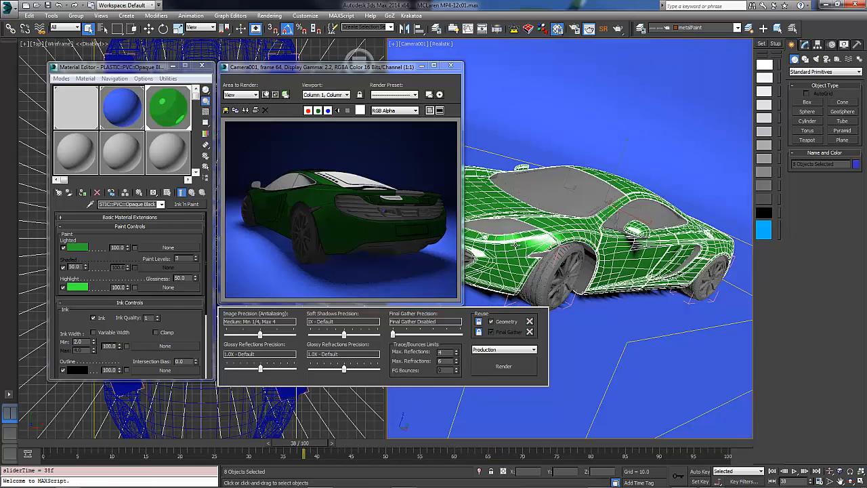
click(503, 366)
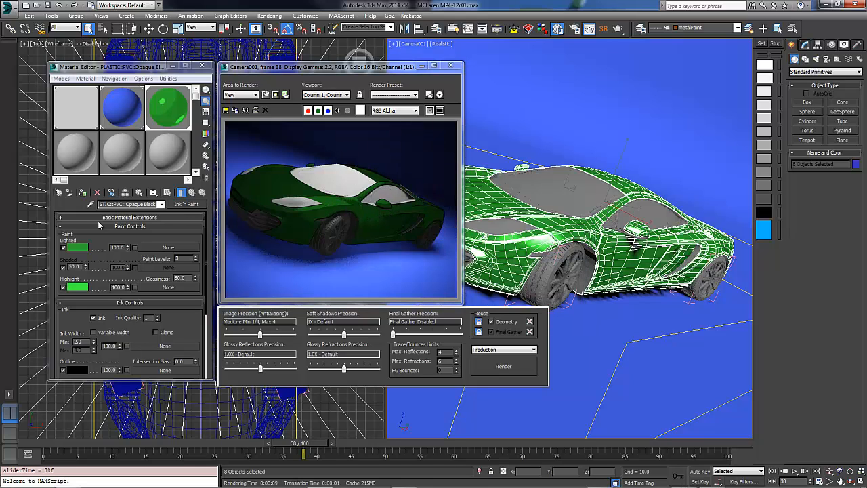
Step: Set the car paint's Ink Quality to 3 and enable Variable Width with Min 1.0 and Max 2.0
drag(138, 332, 147, 266)
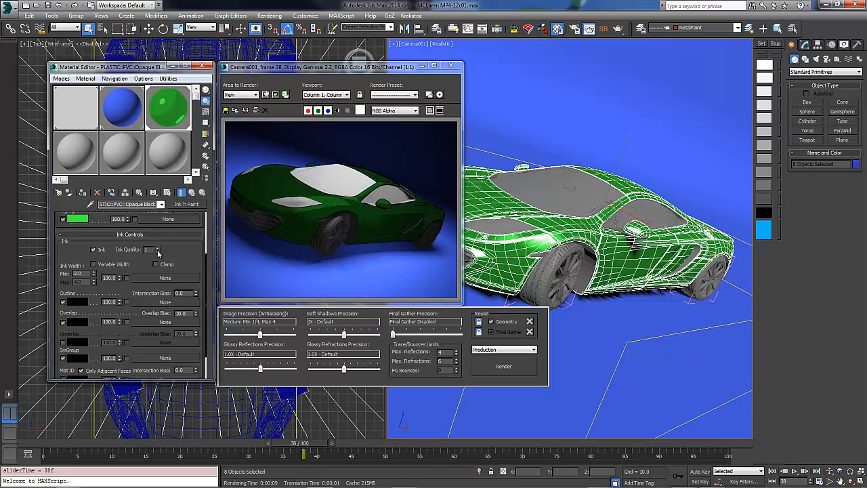
click(157, 247)
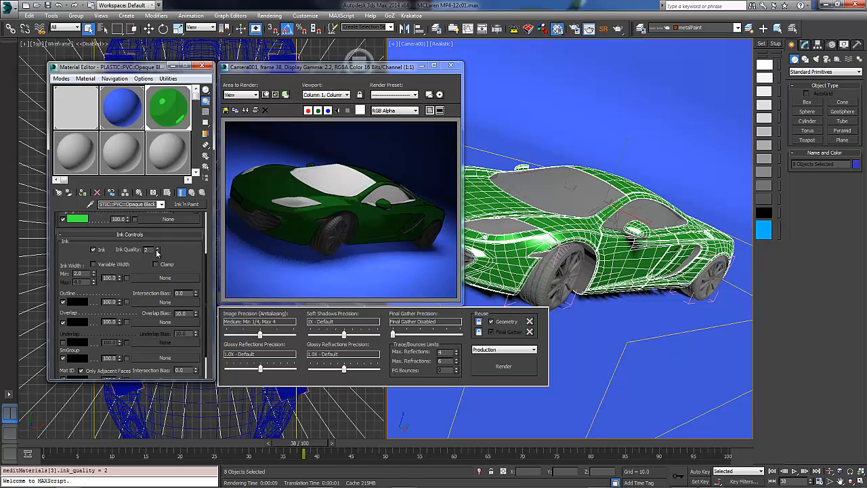
click(157, 248)
mouse_move(153, 243)
mouse_down()
mouse_move(154, 287)
mouse_move(163, 233)
mouse_up()
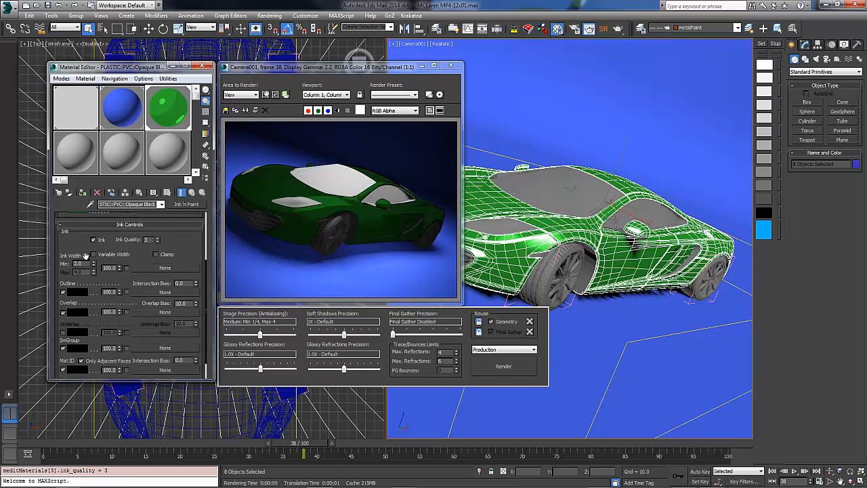
click(94, 255)
key(Tab)
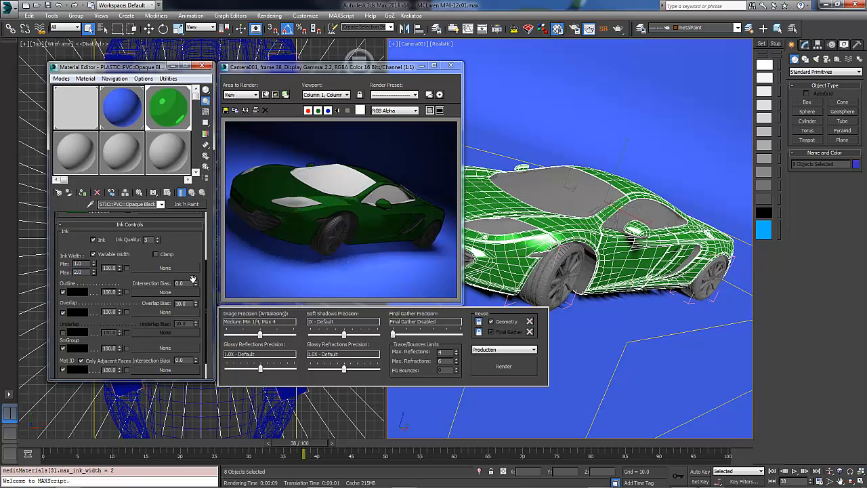
Step: Disable the car paint's Overlap, SmGroup and Mat ID inks, leaving only Outline active, and re-render the camera view
click(64, 312)
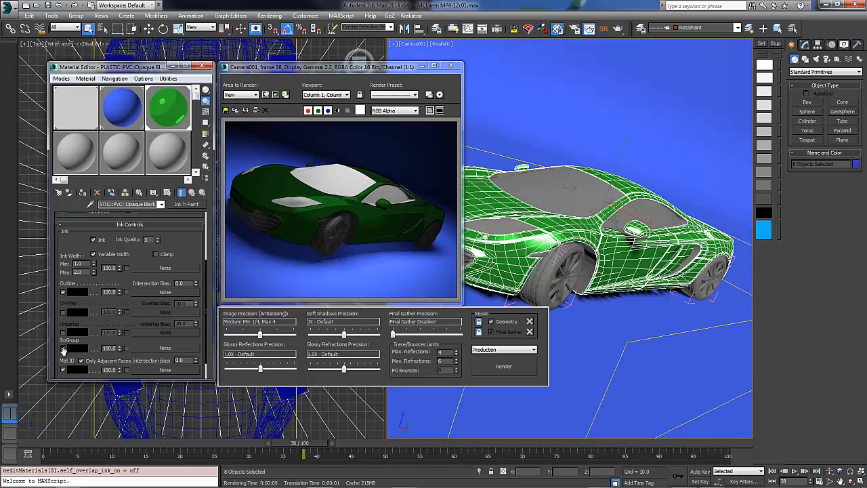
click(63, 349)
scroll(79, 302, down, 2)
click(74, 346)
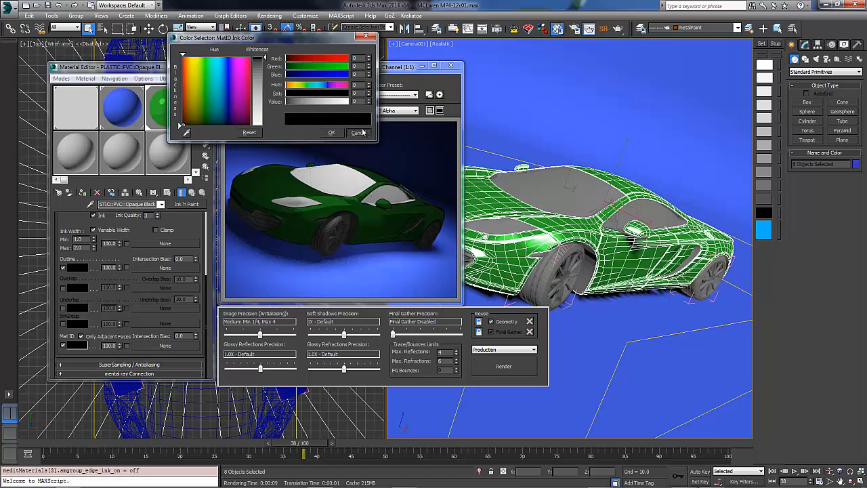
click(358, 132)
click(63, 346)
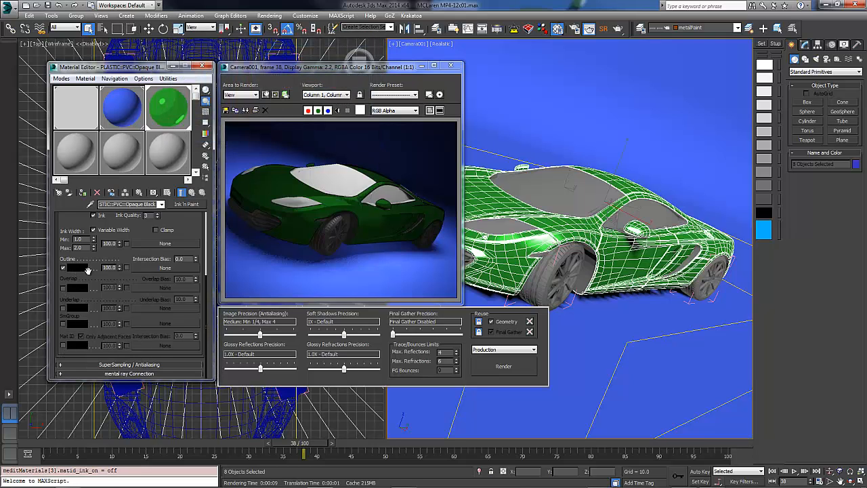
click(481, 369)
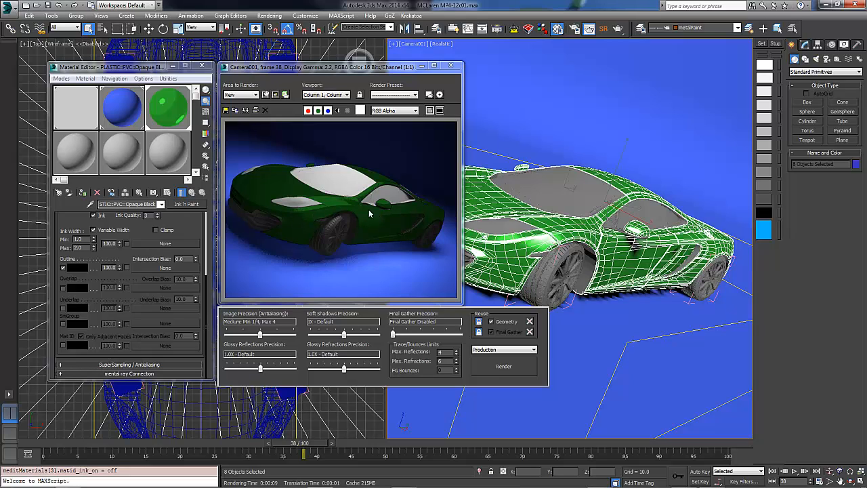
click(245, 198)
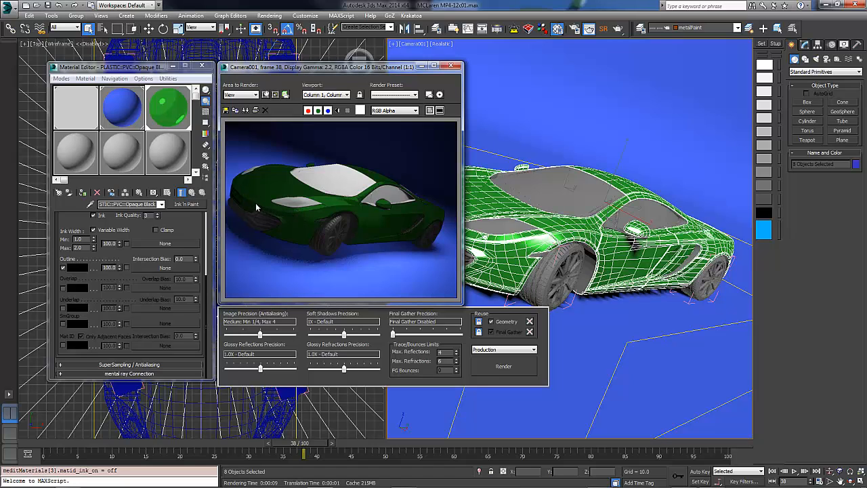
Step: Set the contour contrast shader's Angle Step Threshold to 4.0
click(88, 103)
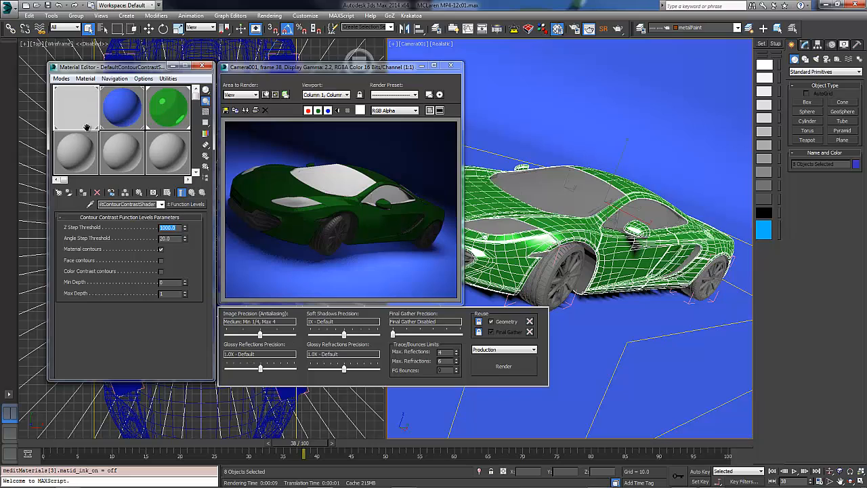
key(Tab)
key(BackSpace)
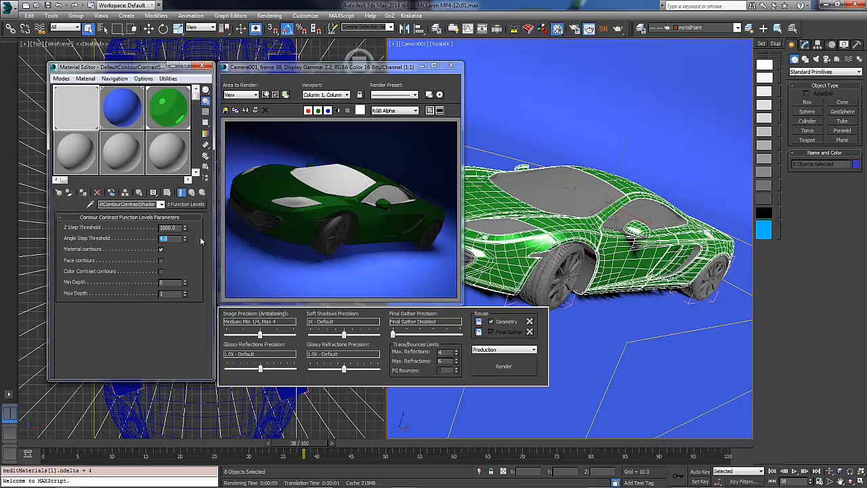
Step: Rename the green Ink 'n Paint material as CarPaint
click(121, 108)
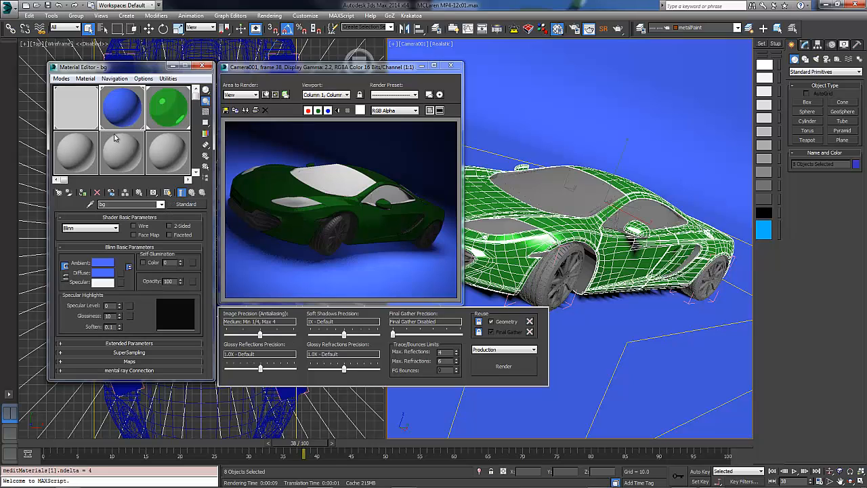
click(183, 108)
double_click(134, 205)
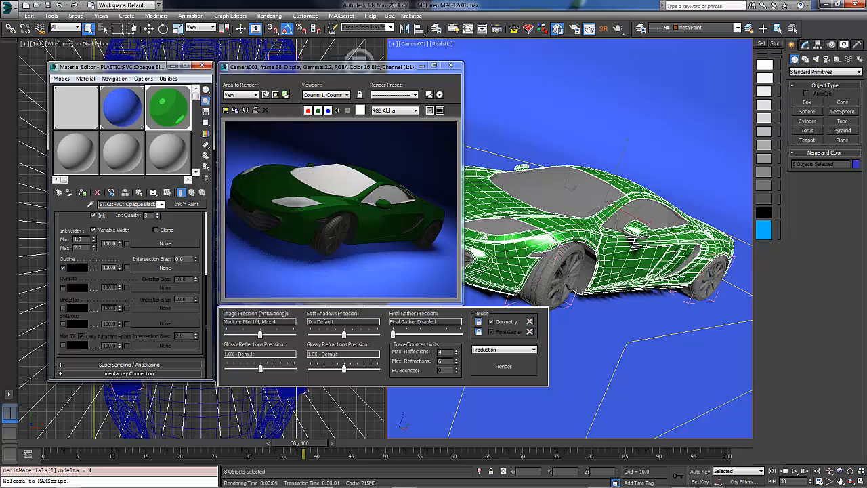
drag(152, 205, 10, 206)
key(BackSpace)
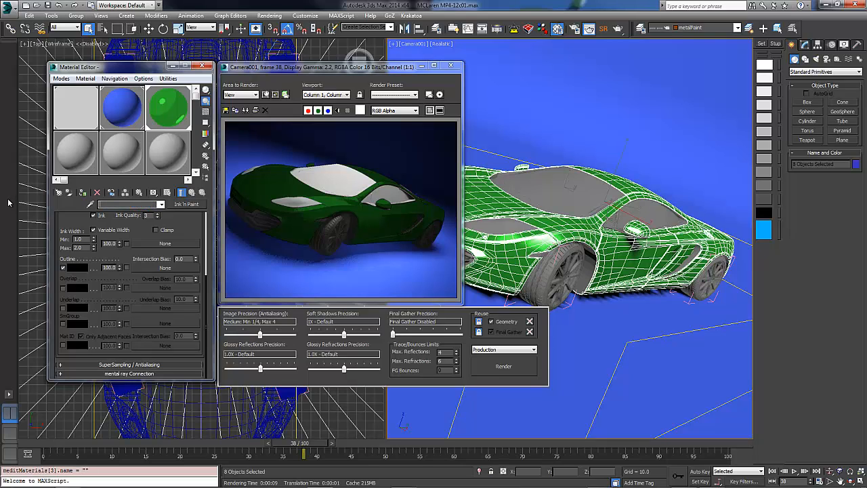
text(cARpAINT)
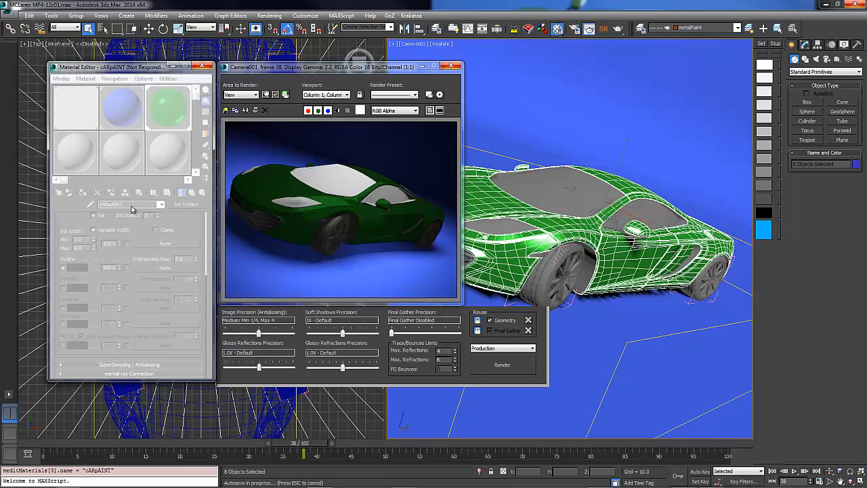
double_click(127, 203)
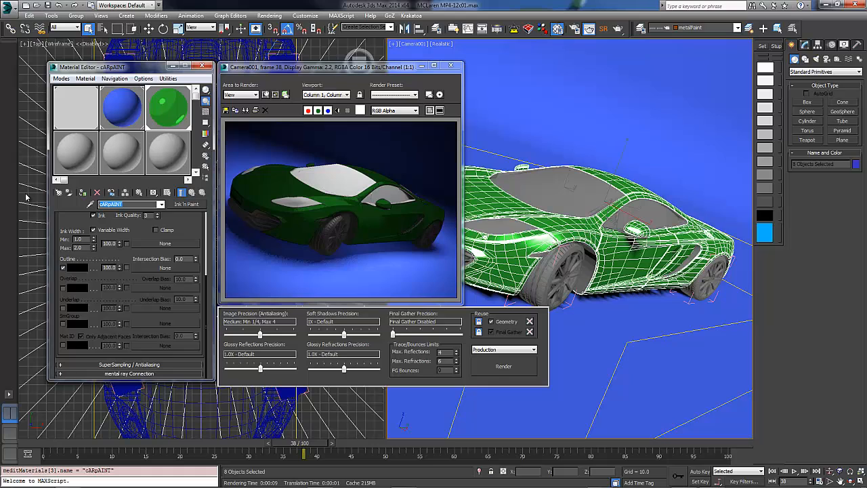
text(C)
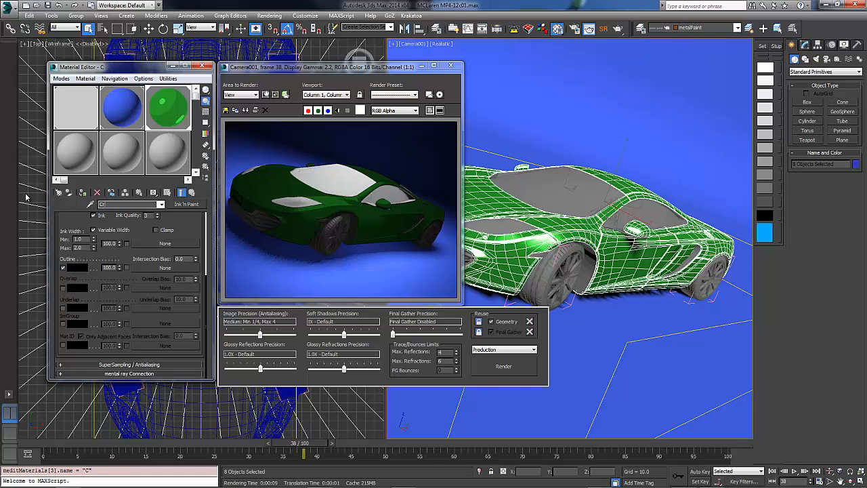
text(arPaint)
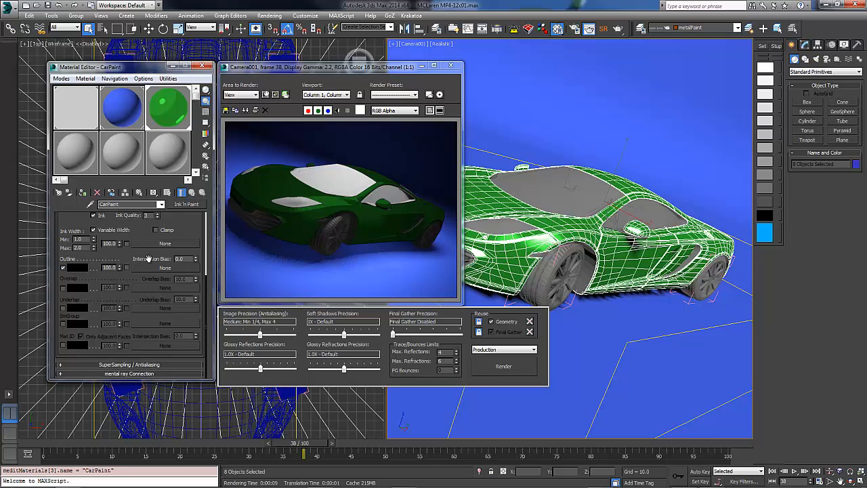
Step: Assign a Contour Simple shader to CarPaint's mental ray Contour slot and render the camera view
click(109, 374)
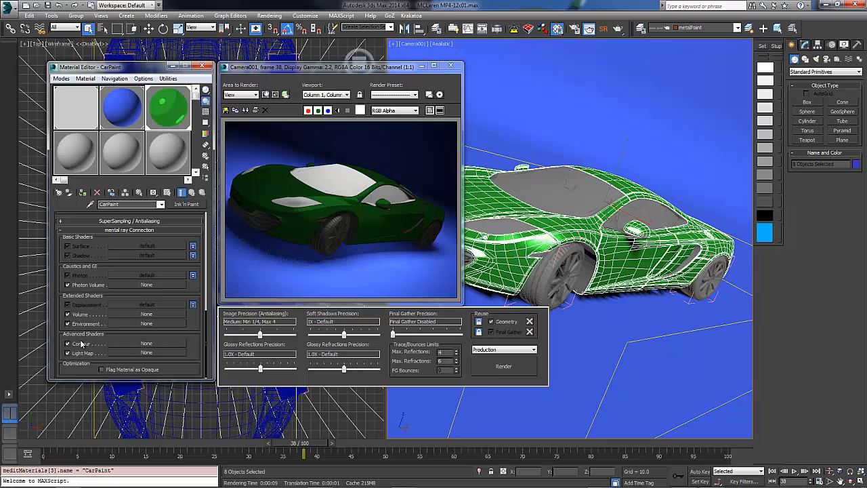
click(146, 343)
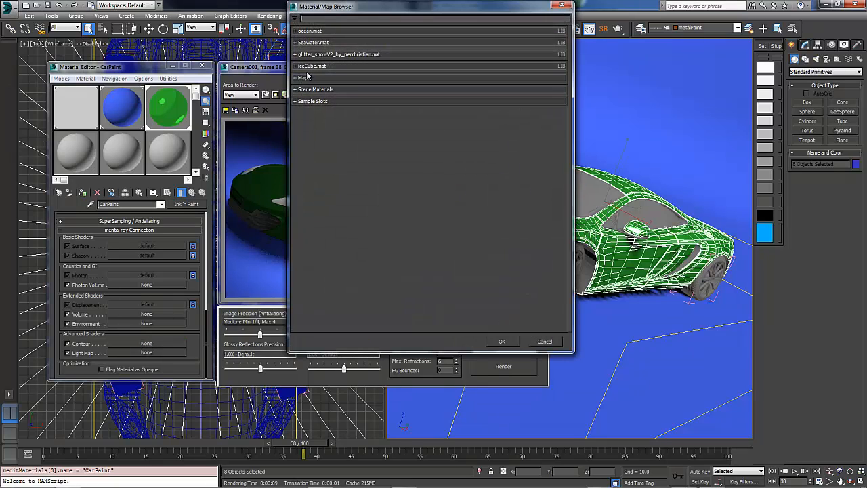
click(295, 78)
click(330, 143)
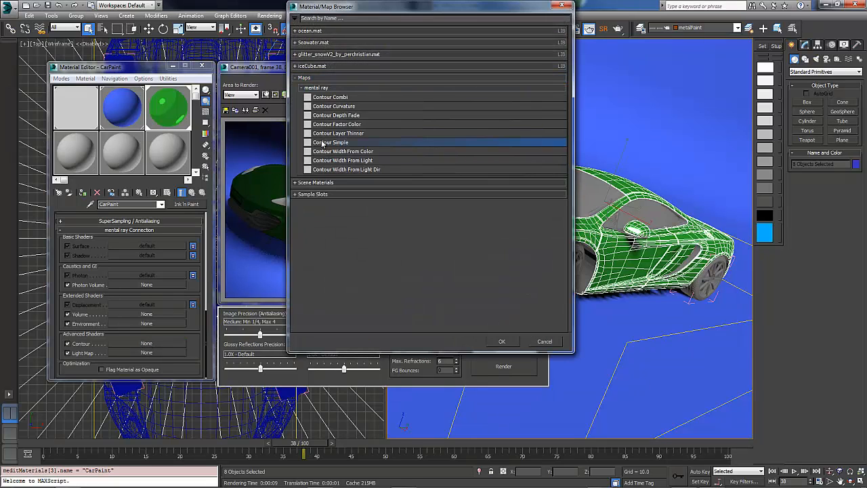
double_click(329, 143)
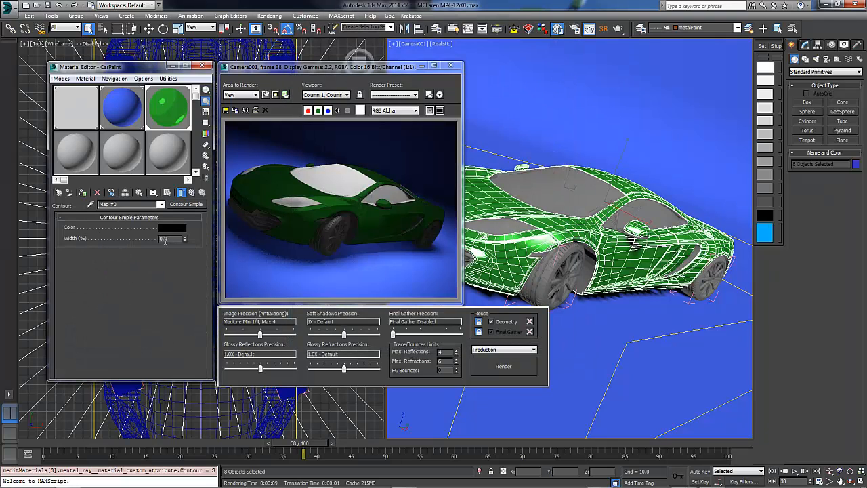
click(503, 366)
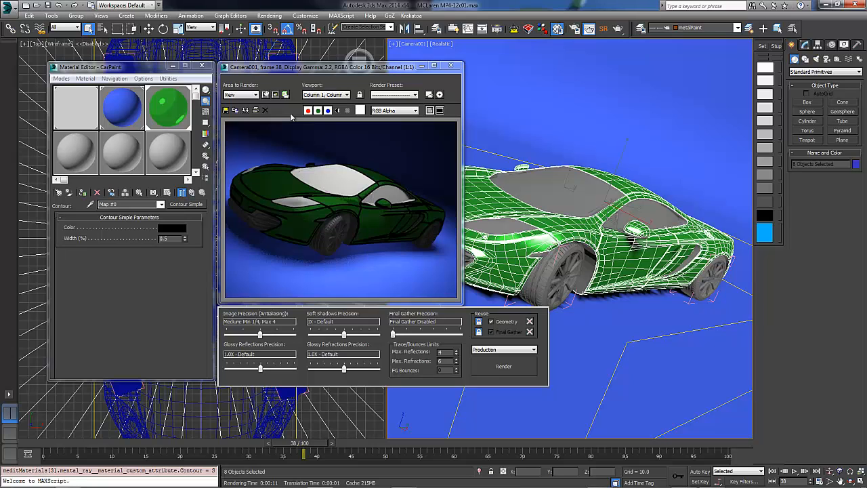
Step: Set the CarPaint contour width to 0.02% and re-render the camera view
double_click(164, 238)
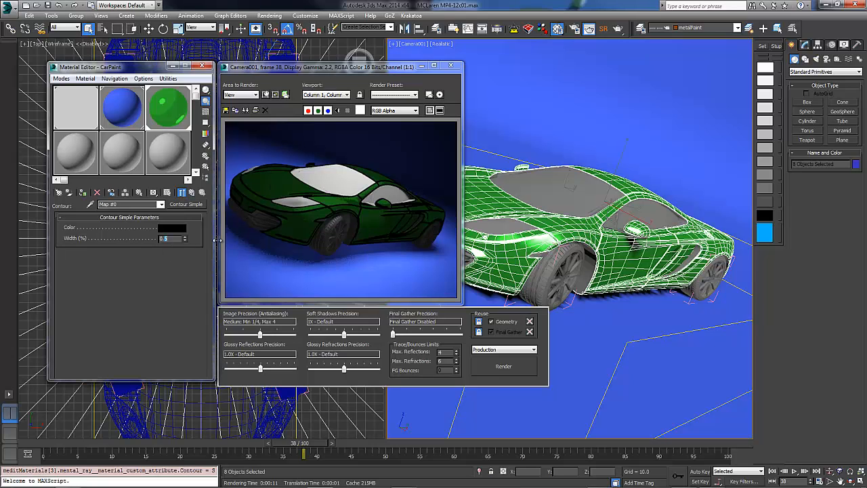
text(0.02)
key(Return)
click(505, 369)
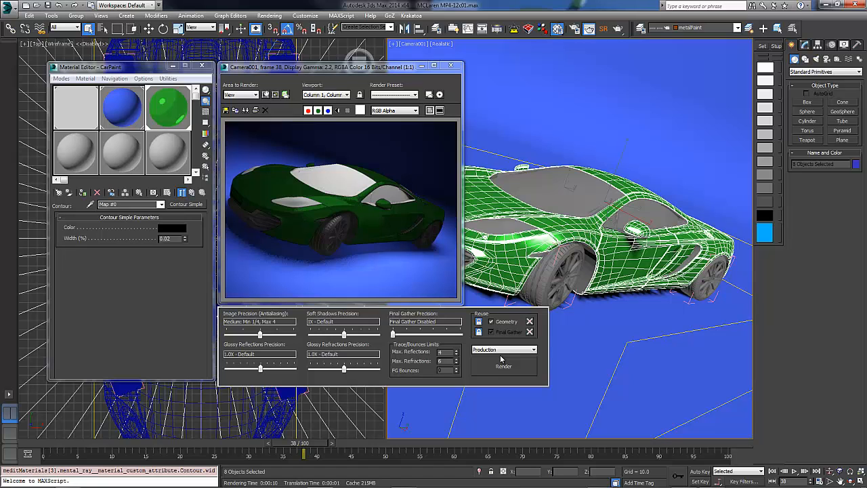
Step: Check the rendered edges around the side vent up close and raise the antialiasing Image Precision to High (Min 1, Max 16)
scroll(418, 239, up, 2)
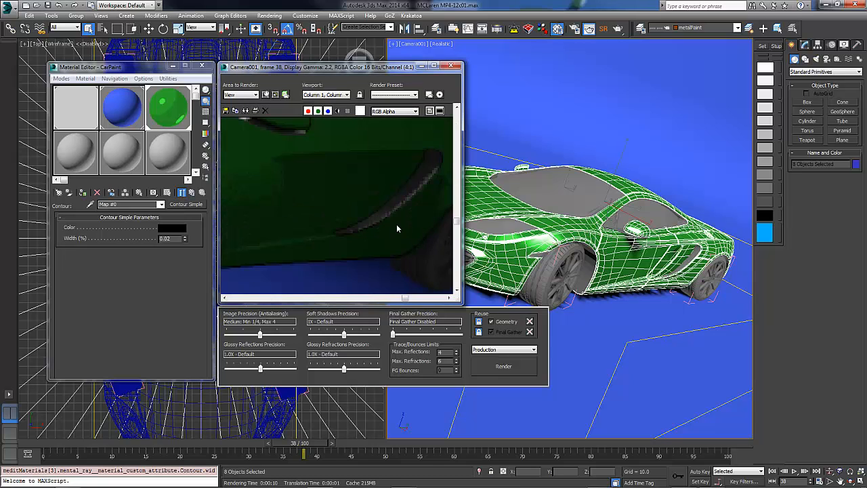
scroll(312, 244, down, 2)
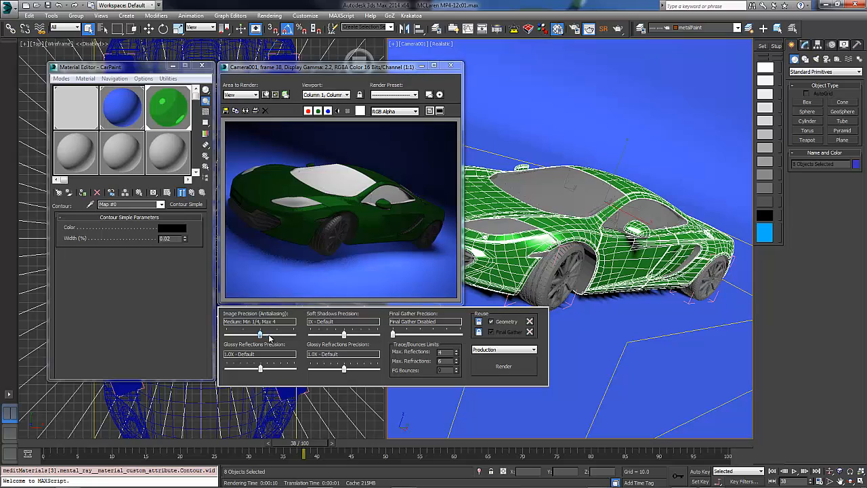
drag(260, 335, 276, 335)
Step: Set the render output size to the 35mm 1.85:1 (cine) preset and show safe frames in the camera view
key(F10)
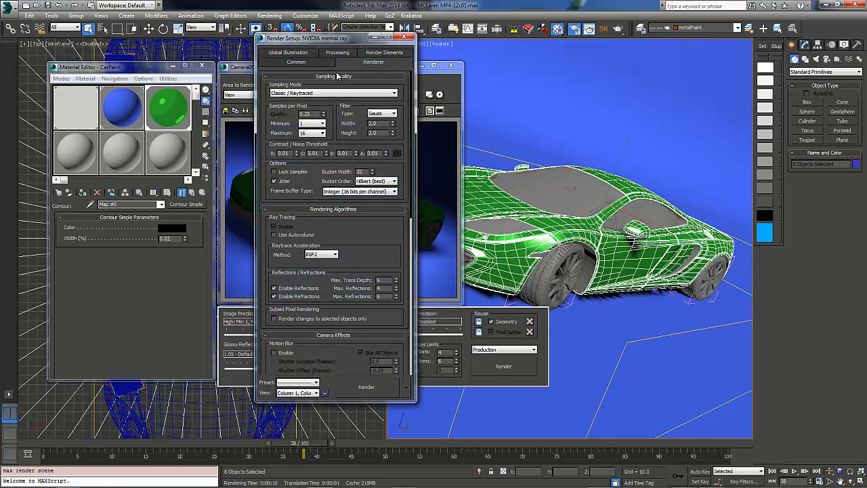
click(303, 62)
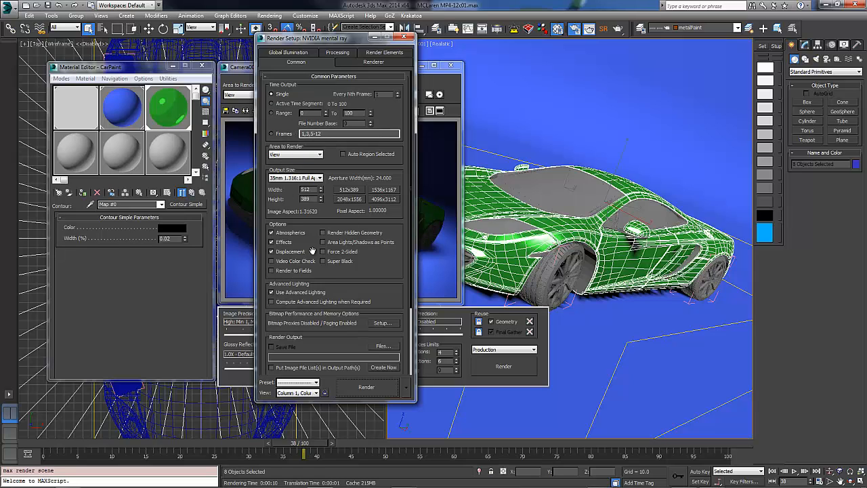
click(318, 178)
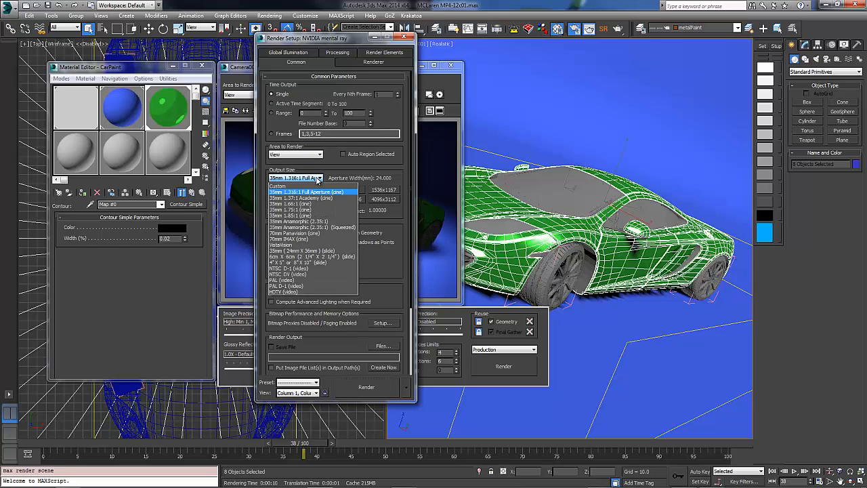
click(305, 215)
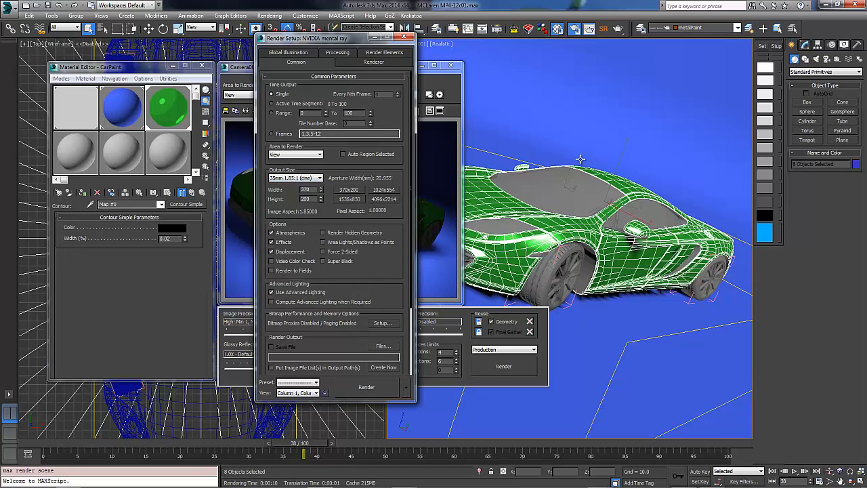
key(shift+f)
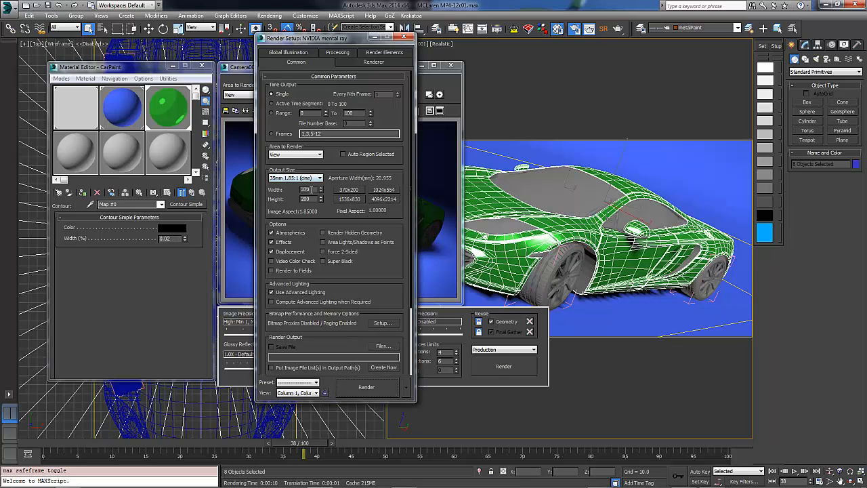
Step: Set the render output width to 600 and render the camera view
double_click(308, 189)
click(375, 387)
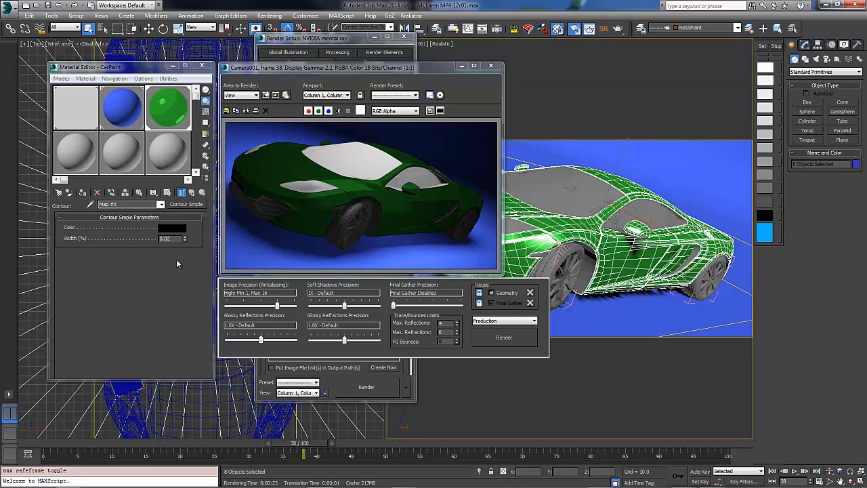
Step: Set the CarPaint contour width to 0.05% and re-render the camera view
double_click(179, 239)
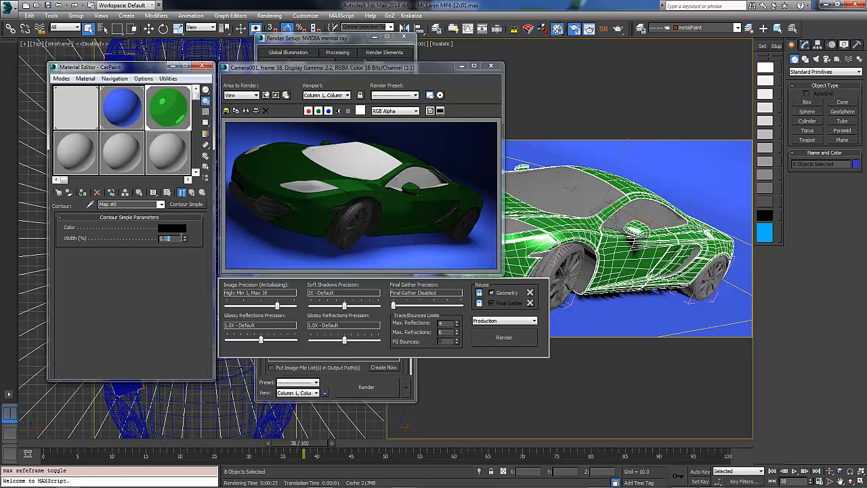
text(0.05)
key(Return)
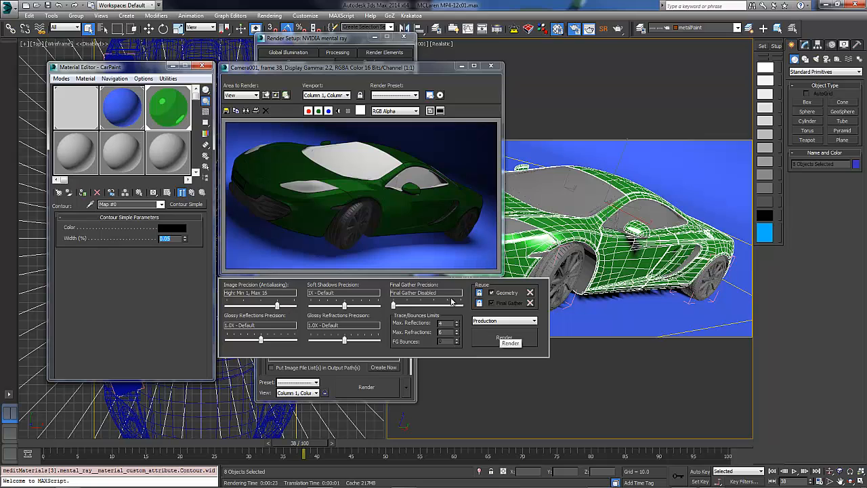
click(503, 337)
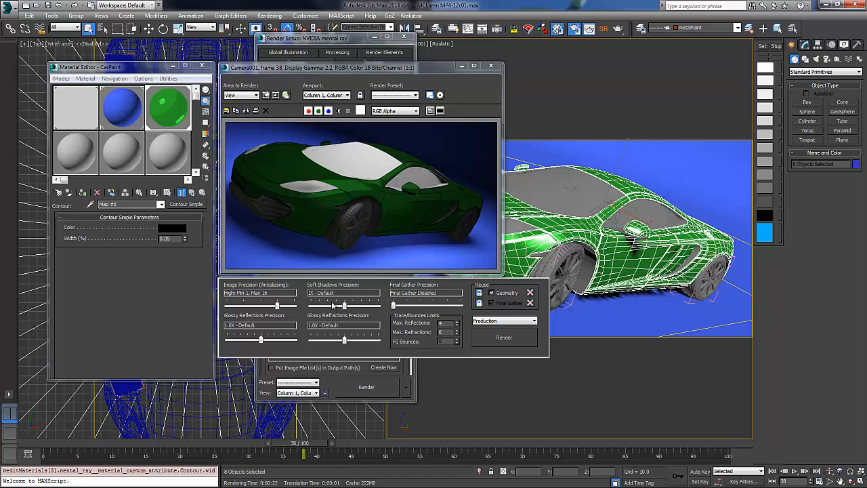
Step: Go to frame 19 and render the camera view there
drag(311, 448, 191, 442)
key(q)
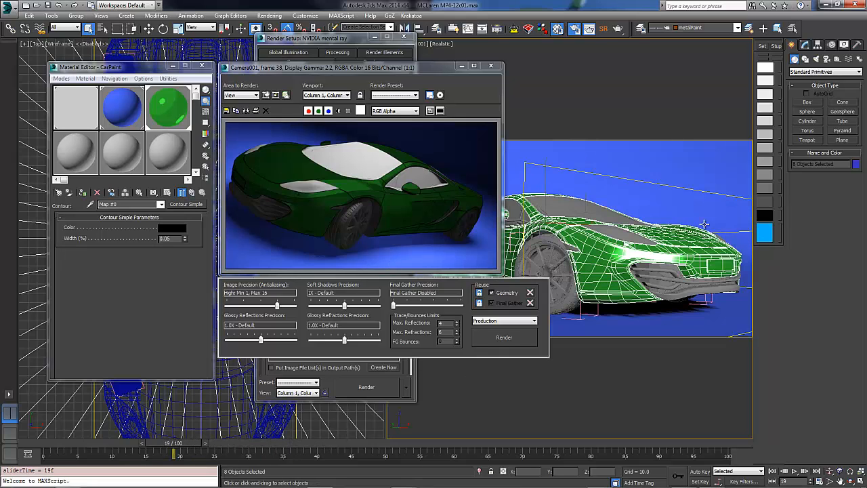
click(505, 336)
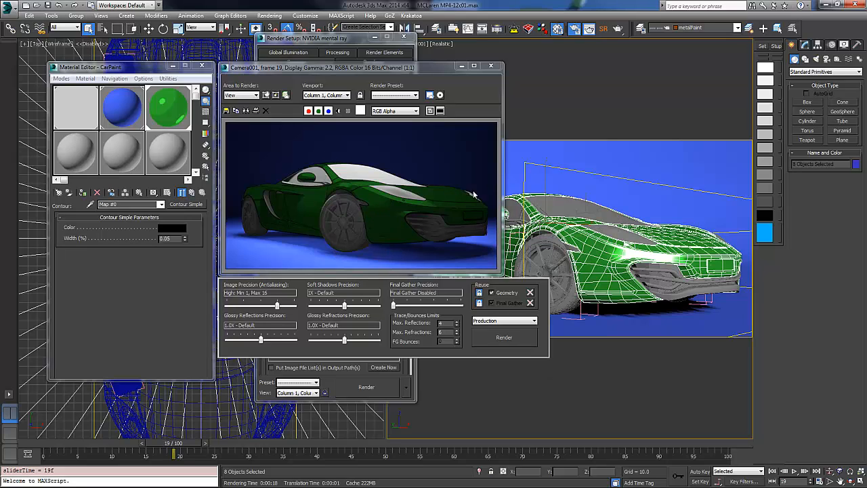
Step: Select the windshield and turn the first gray sample material into a mental ray Arch & Design with the Glass (Thin Geometry) template
click(571, 199)
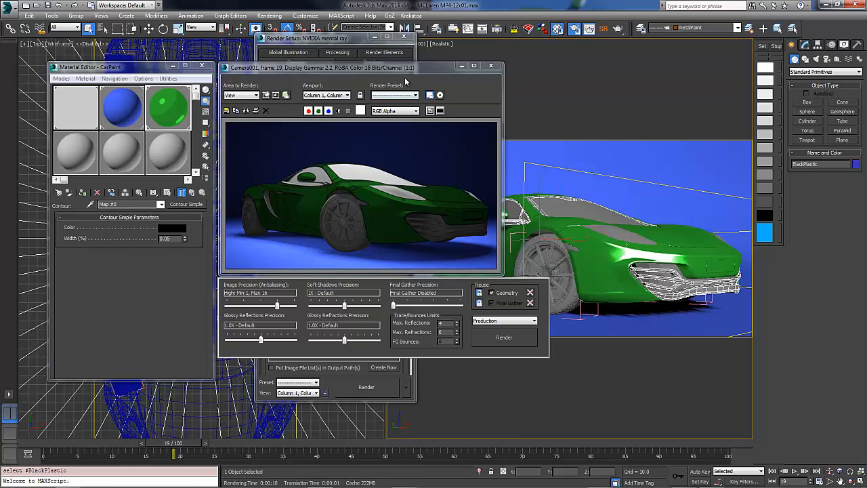
click(490, 66)
click(554, 207)
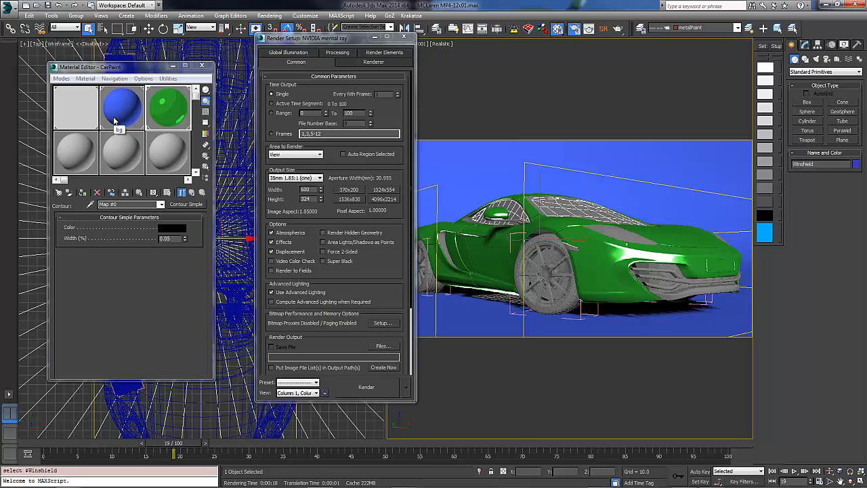
click(72, 166)
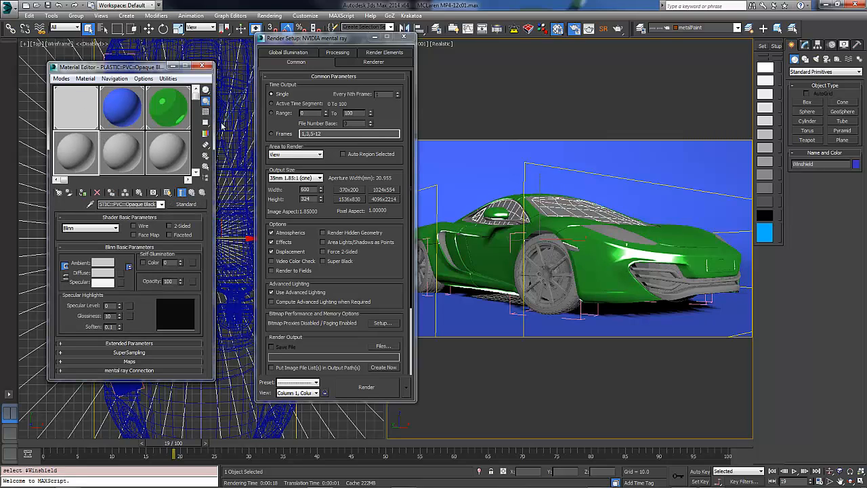
click(405, 37)
click(185, 204)
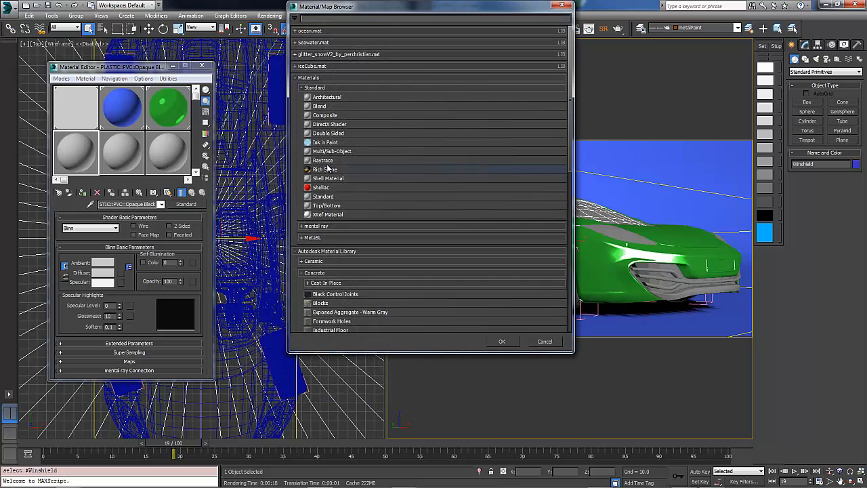
click(305, 88)
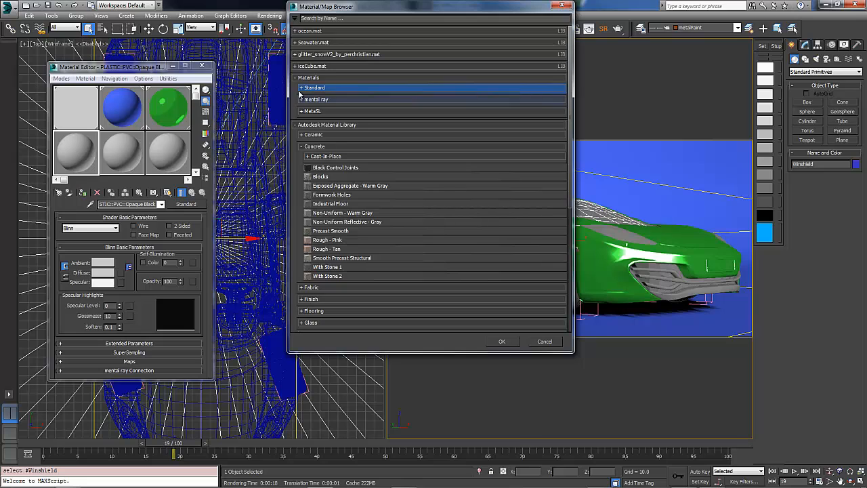
click(302, 100)
click(328, 109)
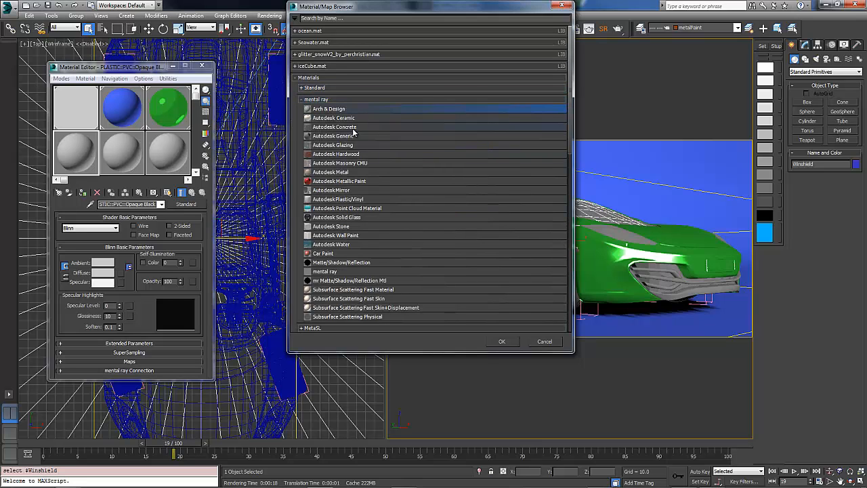
click(502, 341)
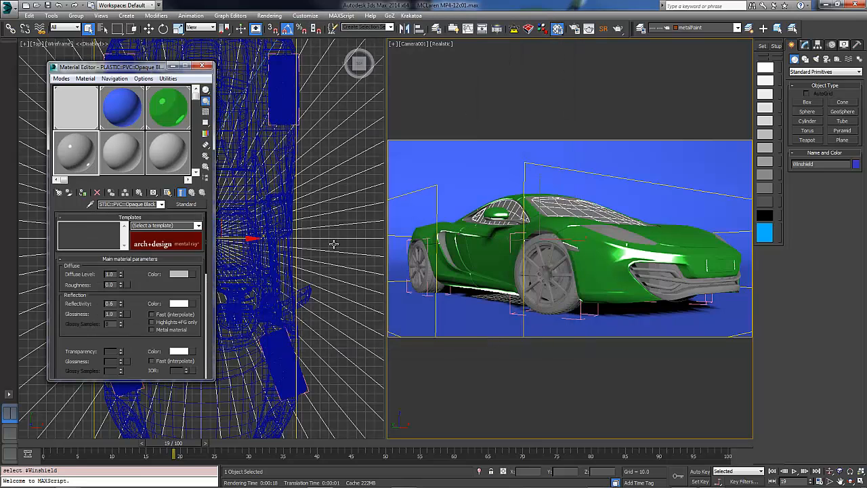
click(198, 225)
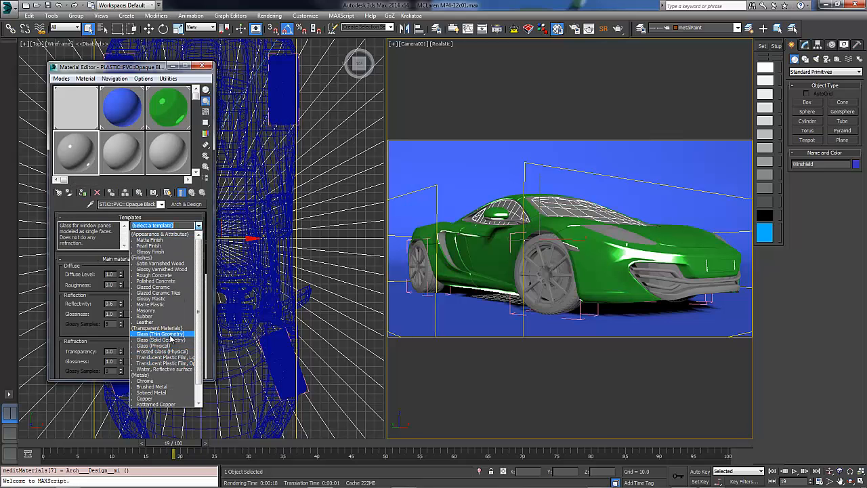
click(172, 335)
Step: Reuse the scene's existing Contour Simple map as the glass material's mental ray Contour shader and render with the glass on the windshield
scroll(129, 319, down, 10)
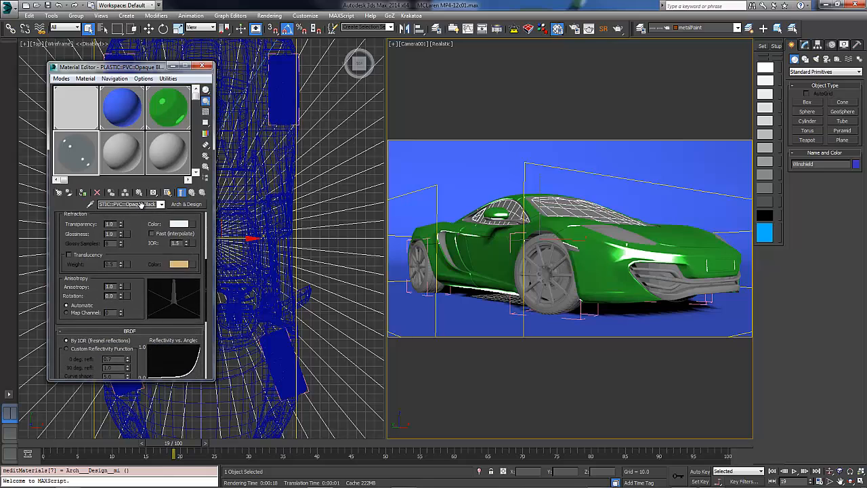
drag(146, 74, 146, 47)
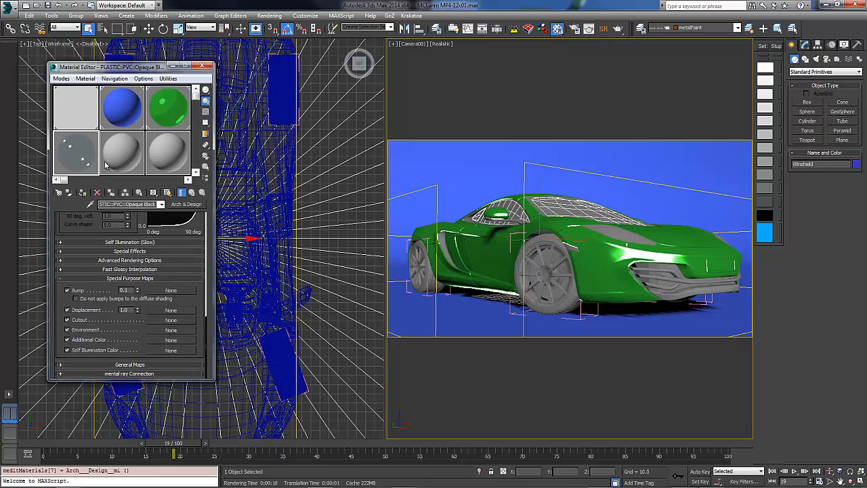
click(71, 374)
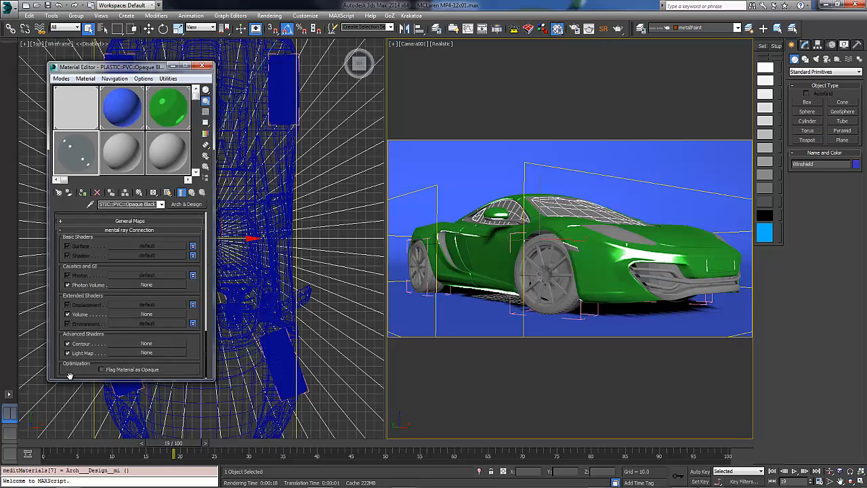
click(150, 343)
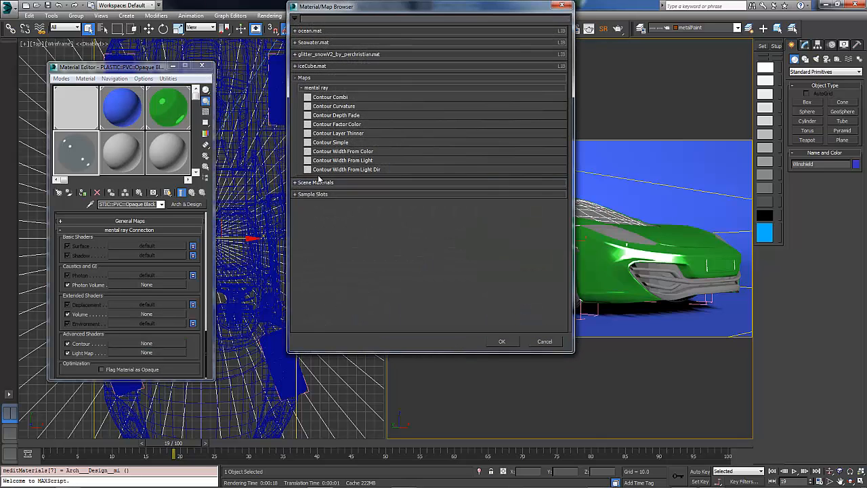
click(298, 183)
click(329, 193)
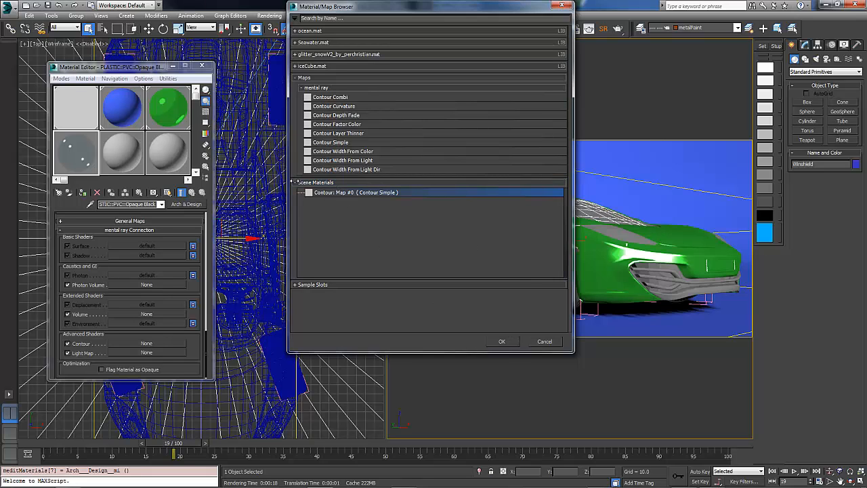
click(501, 341)
click(413, 269)
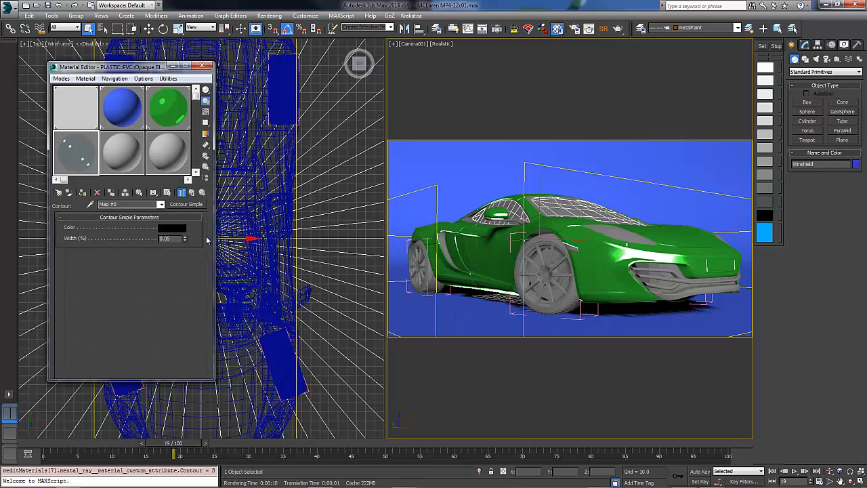
click(618, 29)
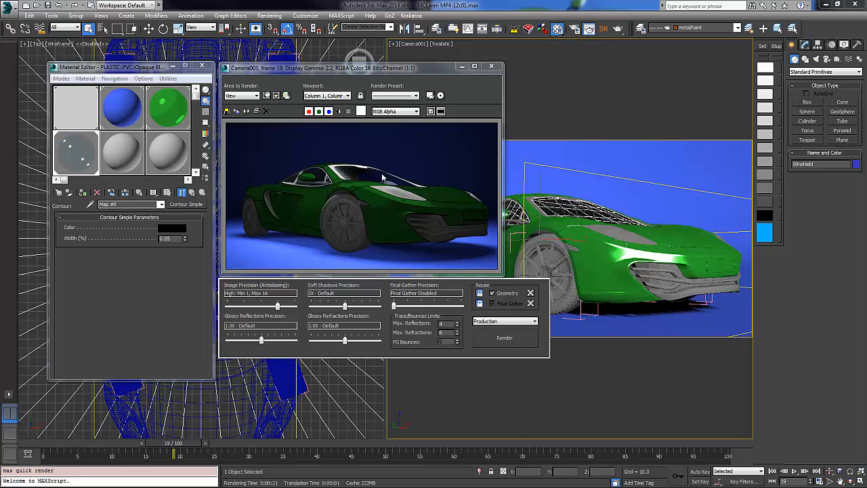
Step: Select Camera001, go to frame 75 and turn on Auto Key
drag(202, 455, 620, 444)
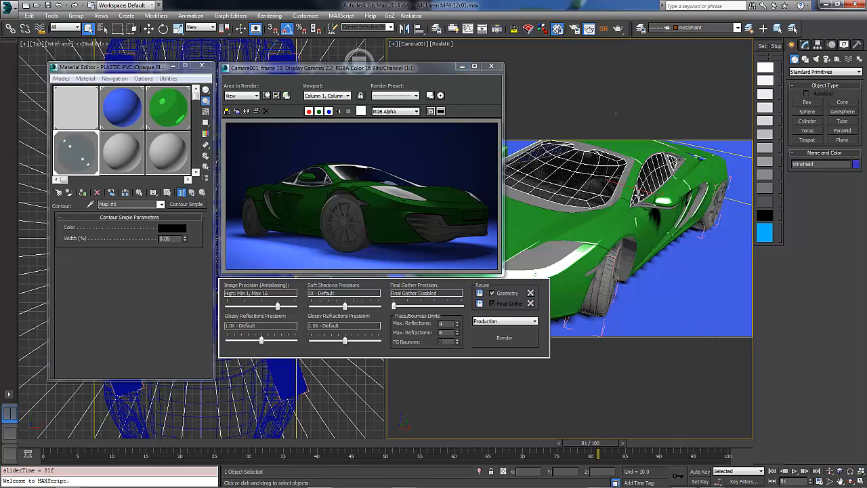
drag(359, 67, 133, 95)
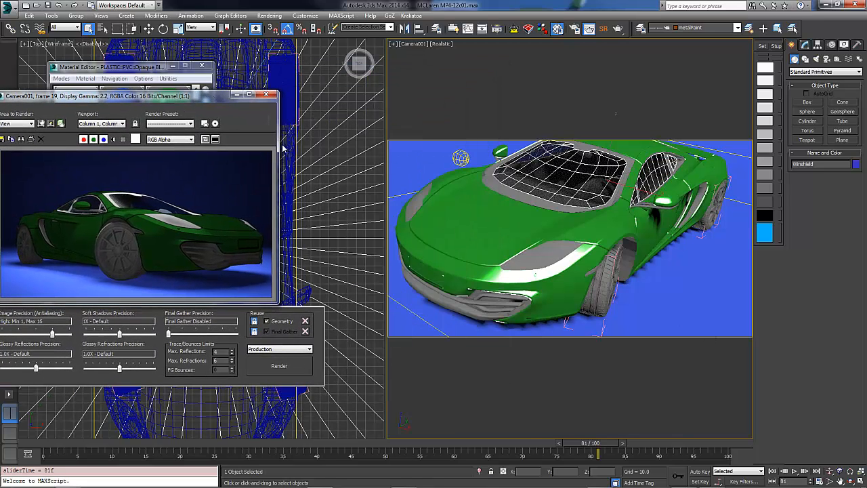
click(412, 44)
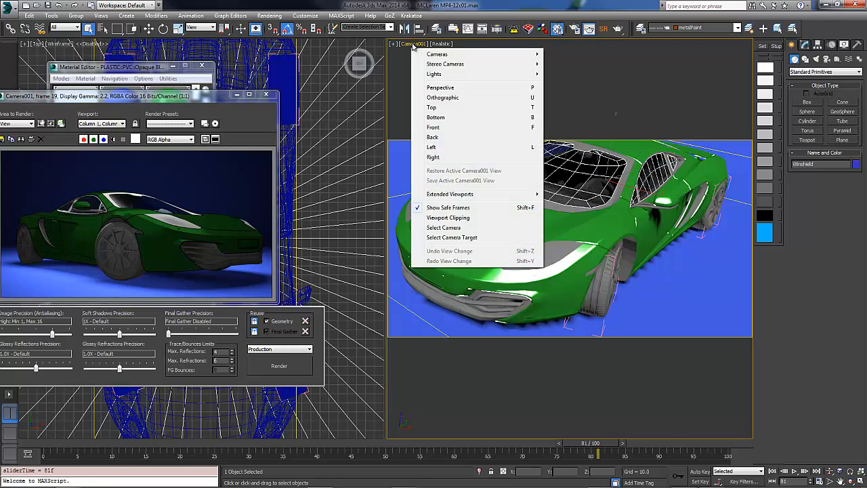
click(455, 227)
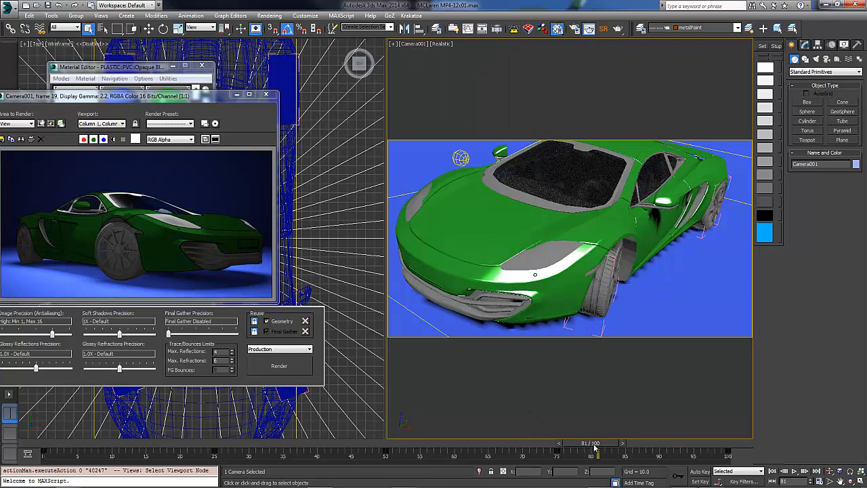
drag(594, 447, 557, 449)
key(q)
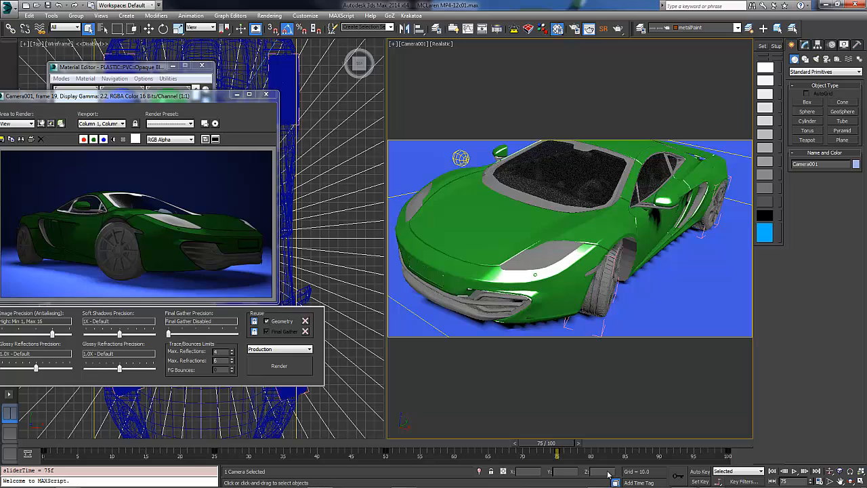
key(n)
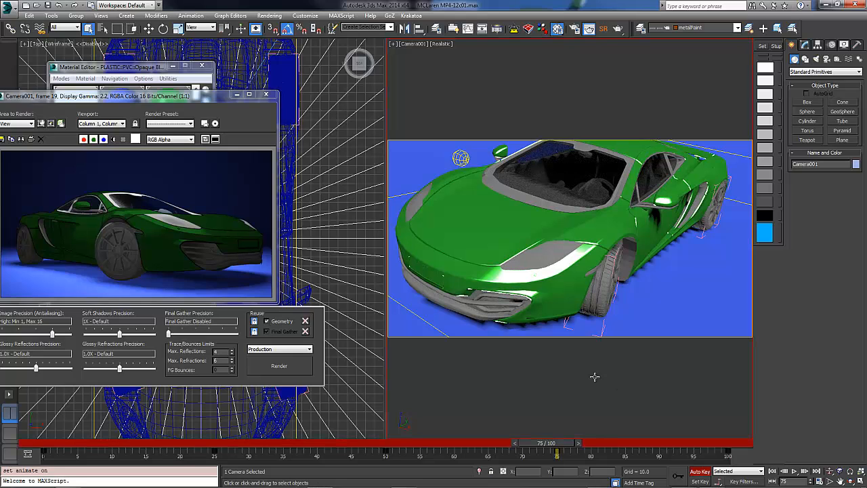
Step: Unlock all Move, Rotate and Scale axes of Camera001 in its link info
click(846, 481)
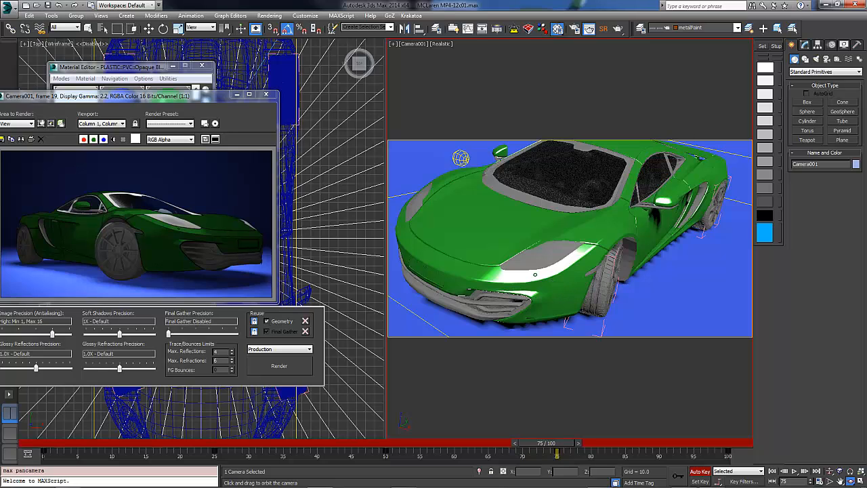
click(819, 45)
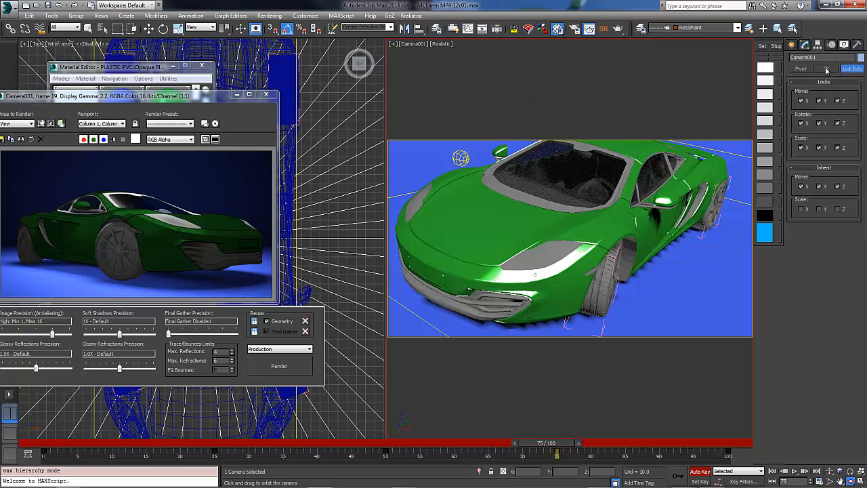
click(802, 123)
click(819, 123)
click(837, 123)
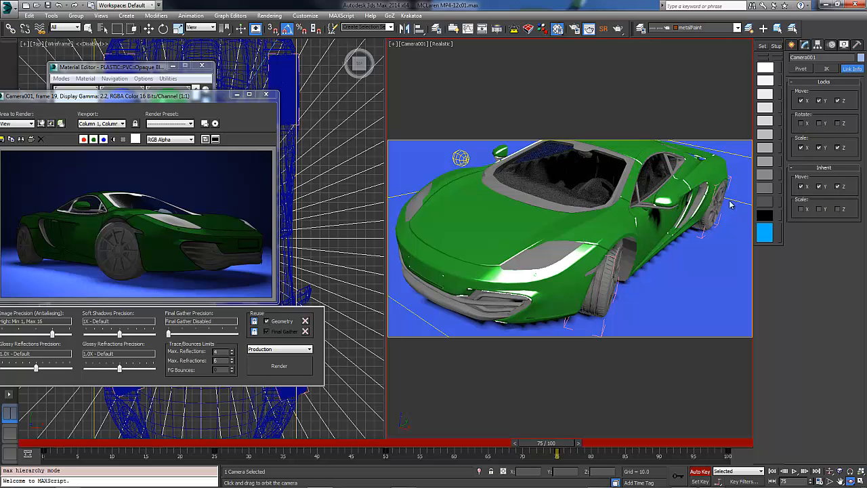
click(838, 148)
click(801, 100)
click(837, 100)
Step: Orbit Camera001 to a raised side view at frame 75 and pull it back to frame the whole car
drag(621, 229, 596, 217)
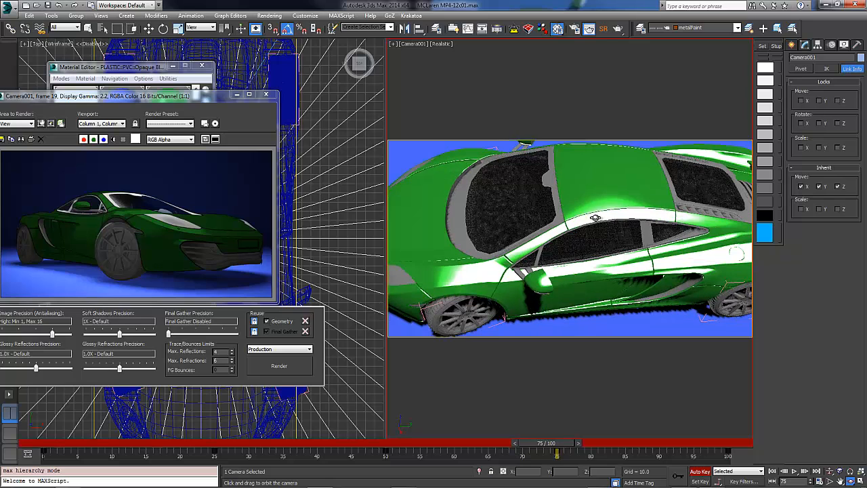
drag(680, 237, 667, 237)
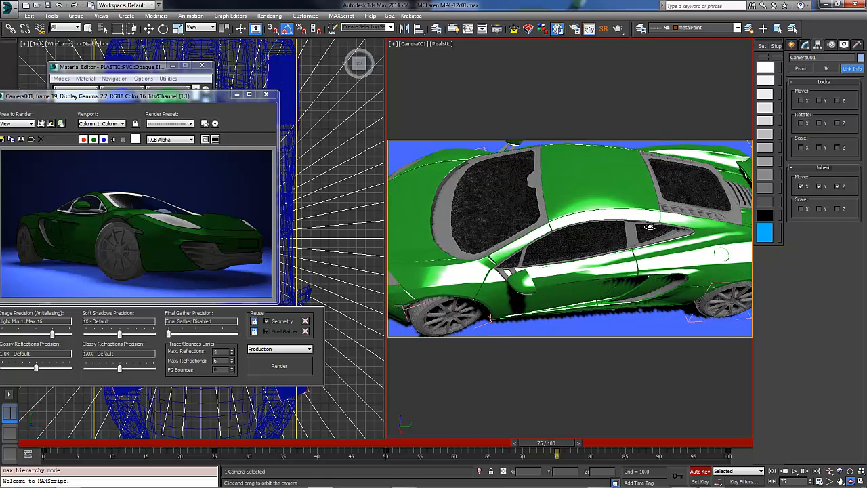
key(alt+z)
drag(560, 225, 610, 237)
right_click(613, 237)
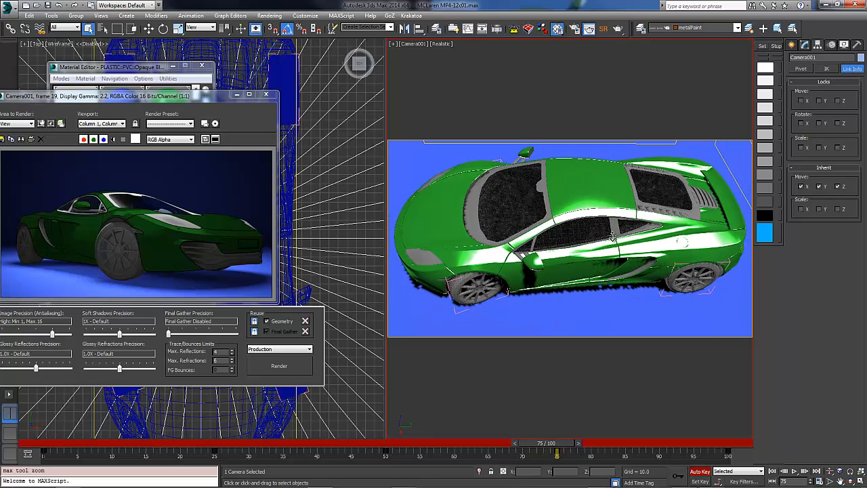
Step: Lock all Move, Rotate and Scale axes of Camera001 again and turn off Auto Key
click(820, 101)
click(837, 124)
click(819, 124)
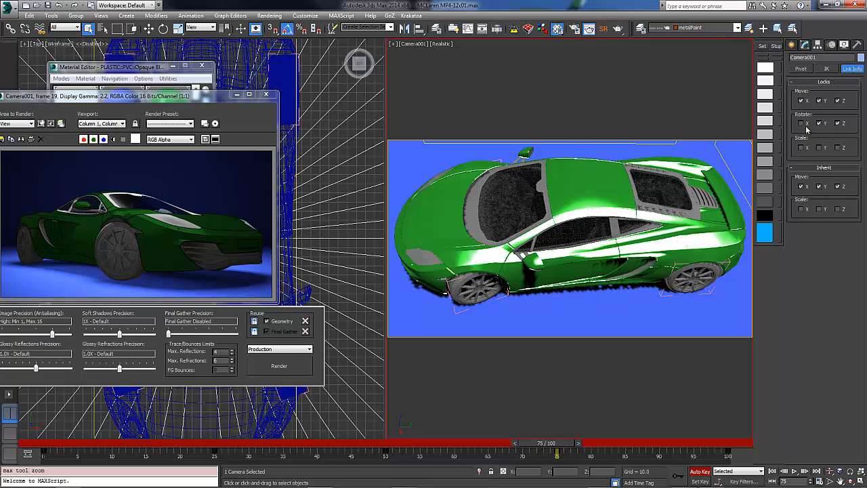
click(801, 123)
click(802, 148)
click(819, 147)
click(698, 470)
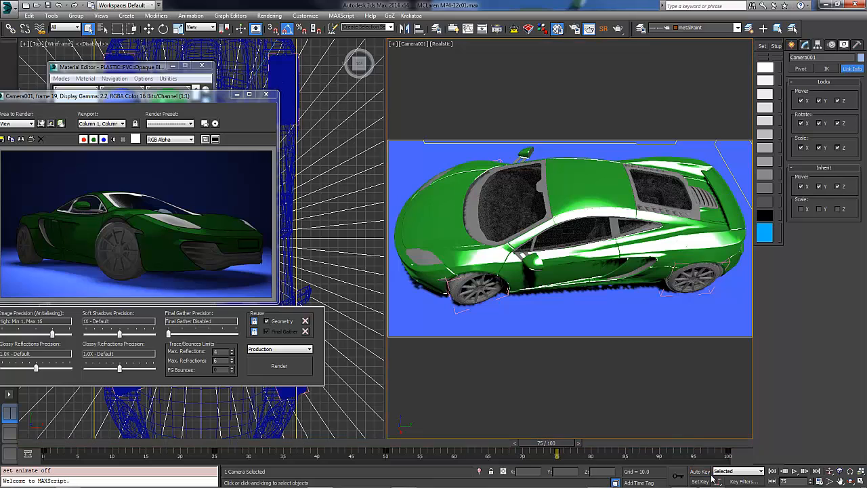
Step: Render the camera view at frame 75 and select the car's BlackPlastic trim around the windows
click(293, 367)
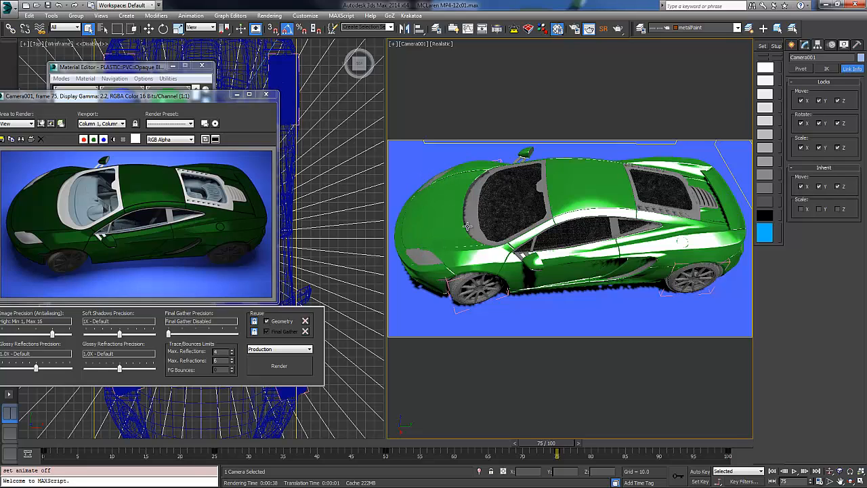
click(542, 182)
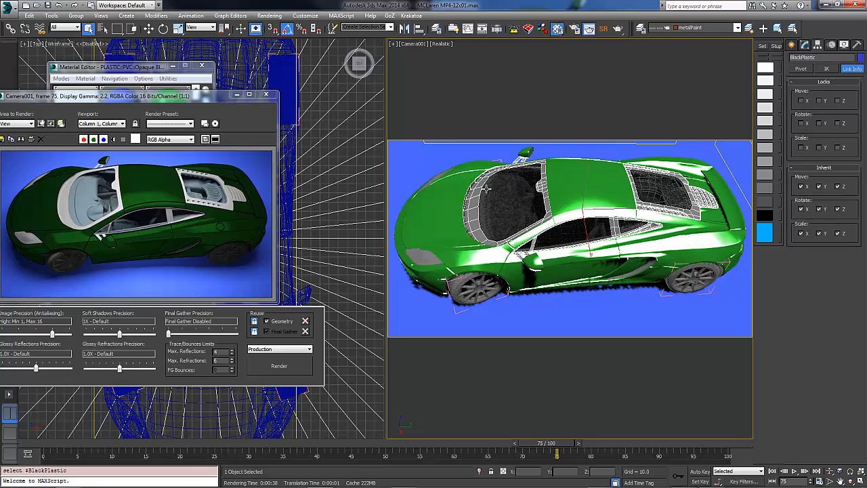
click(265, 94)
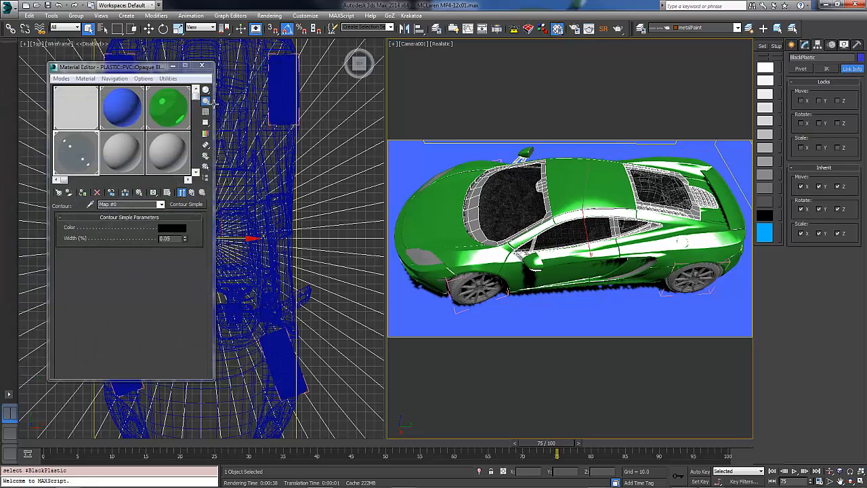
Step: Copy the CarPaint material to the empty sample slot below the blue material and rename the copy BlackPlastic
click(171, 103)
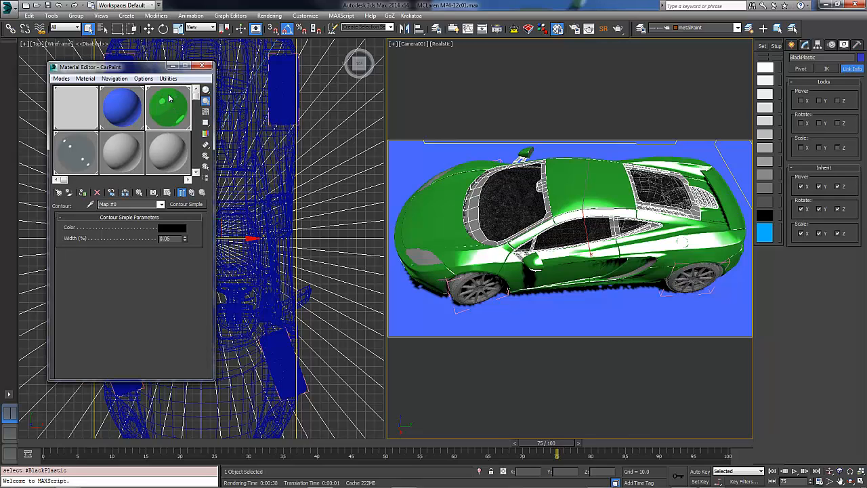
drag(131, 157, 130, 160)
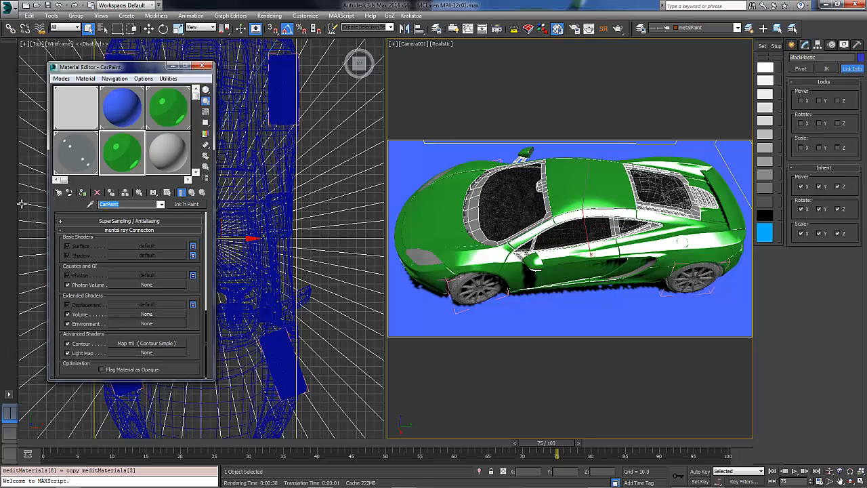
text(Black)
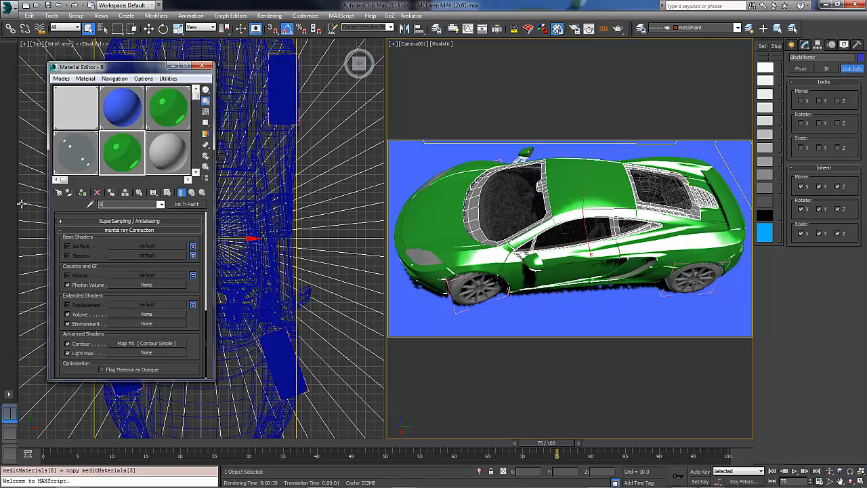
text(Plastic)
key(Return)
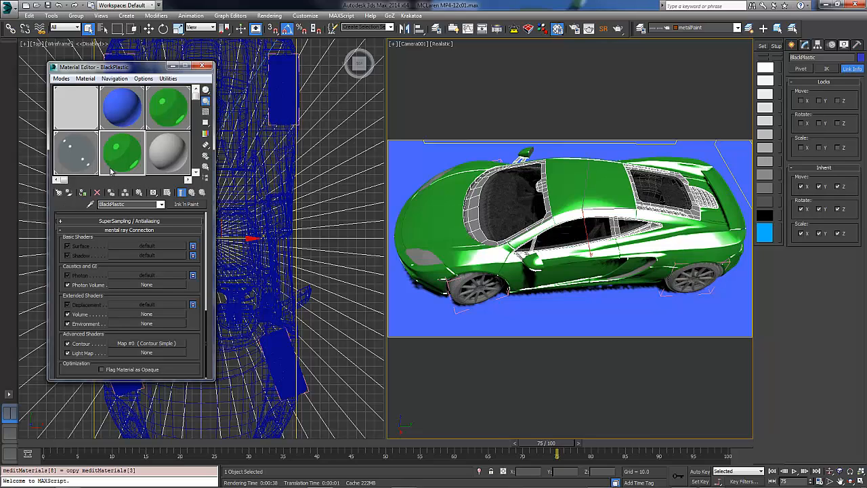
Step: Set the lighted paint colour of the BlackPlastic material to near-black, RGB 5, 5, 5
scroll(195, 241, up, 10)
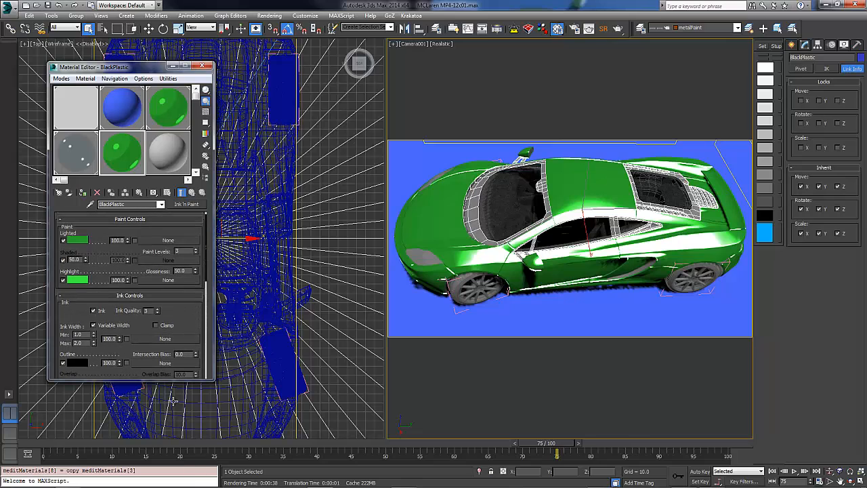
click(82, 241)
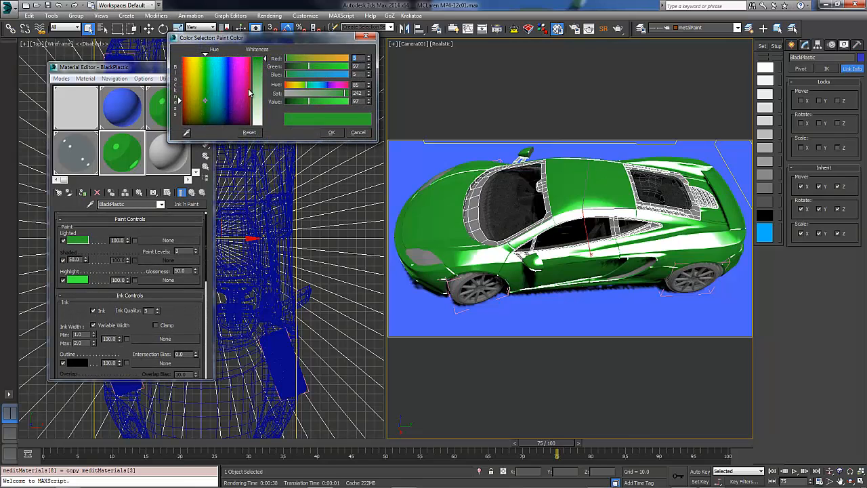
click(248, 124)
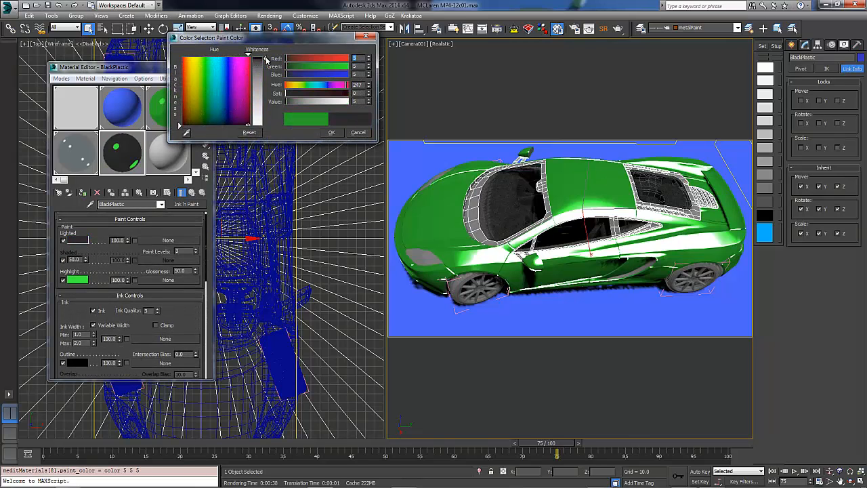
click(332, 133)
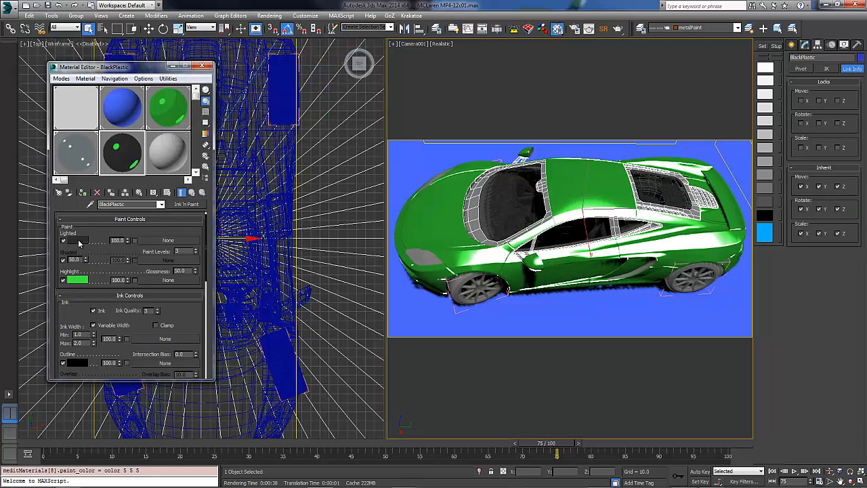
Step: Copy BlackPlastic's lighted colour to its highlight and lighten the highlight to a neutral grey of RGB 57, 57, 57
drag(79, 243, 79, 281)
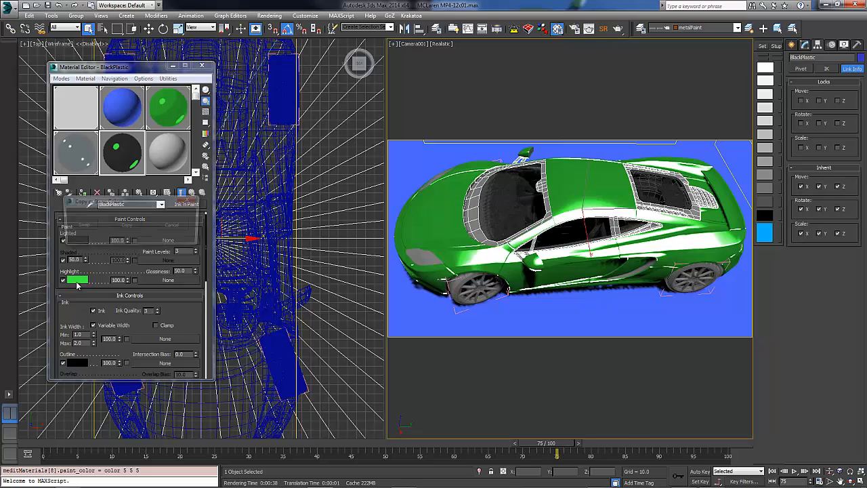
click(119, 229)
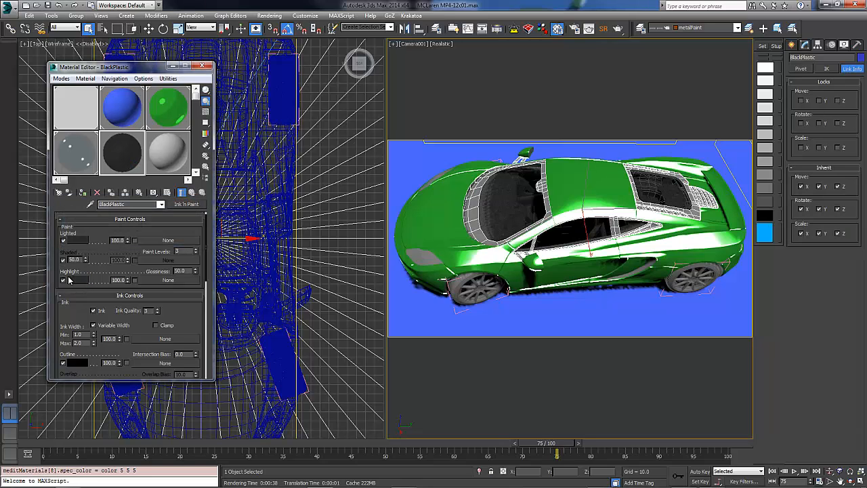
click(76, 280)
drag(265, 61, 266, 70)
click(331, 133)
Step: Set the highlight glossiness of the BlackPlastic material to 40
click(182, 270)
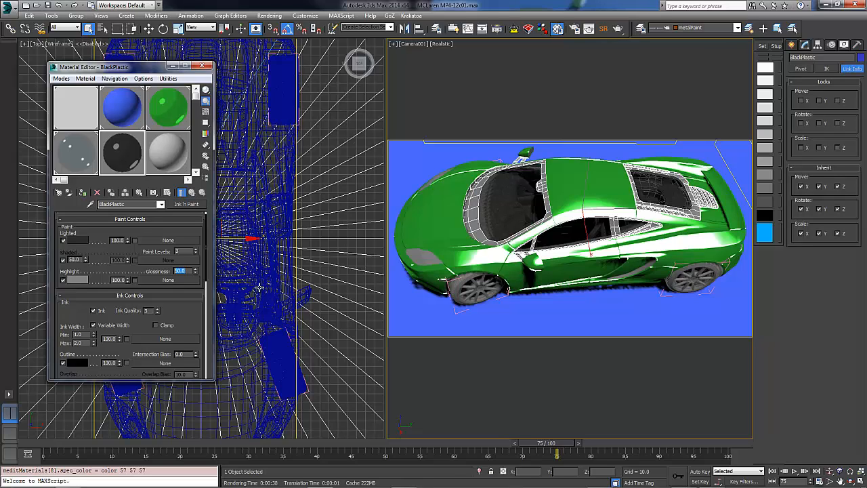
text(40)
key(Return)
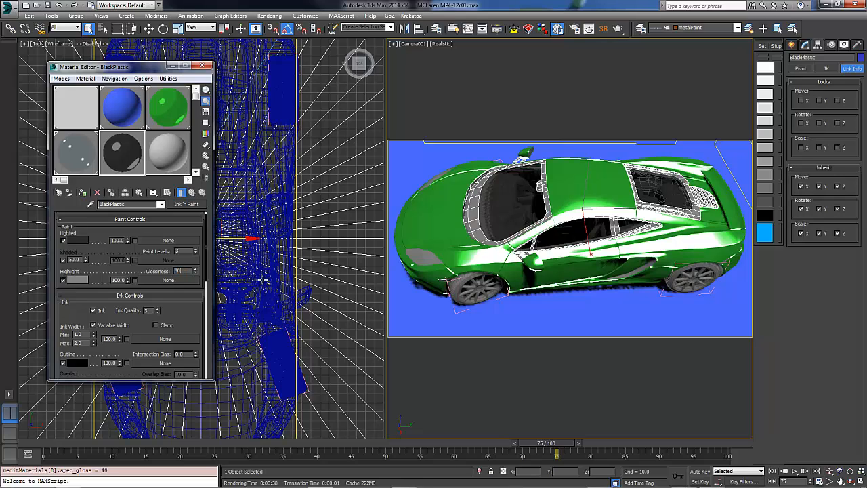
Step: Set the BlackPlastic material's glossiness to 30 and assign the material to the selected object
text(30)
key(Return)
click(83, 193)
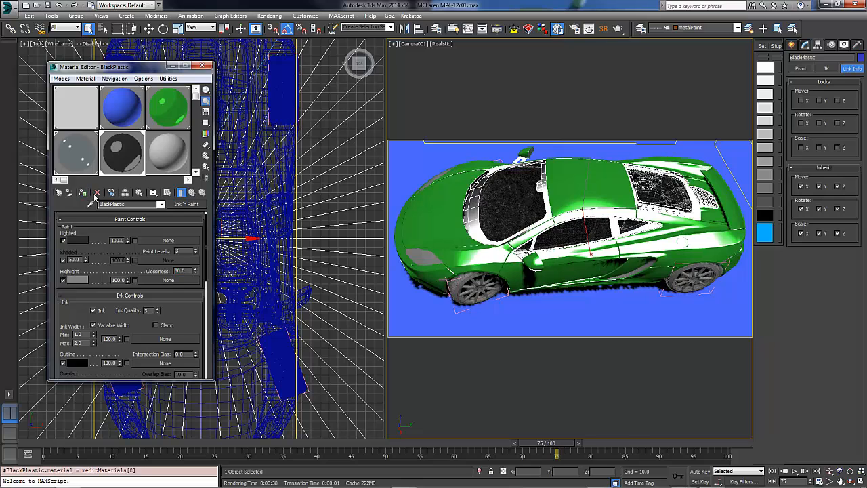
Step: Render the camera view at frame 81 to check the materials, and close the rendered image
drag(552, 449, 588, 420)
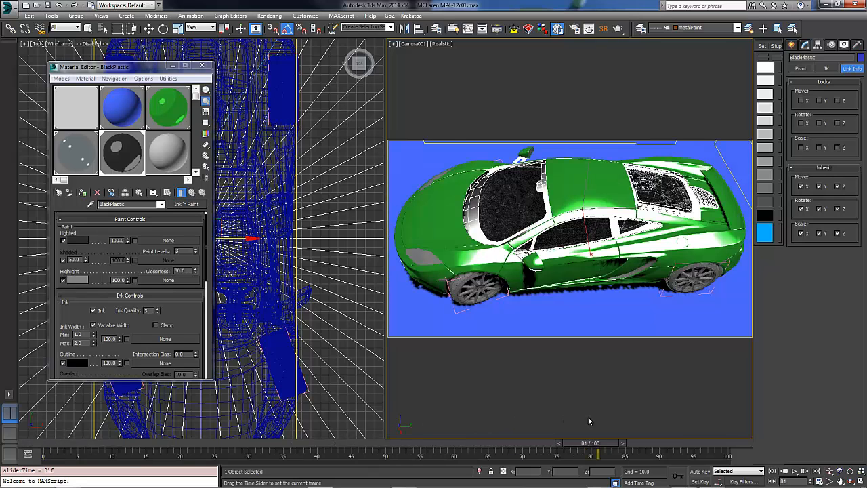
key(q)
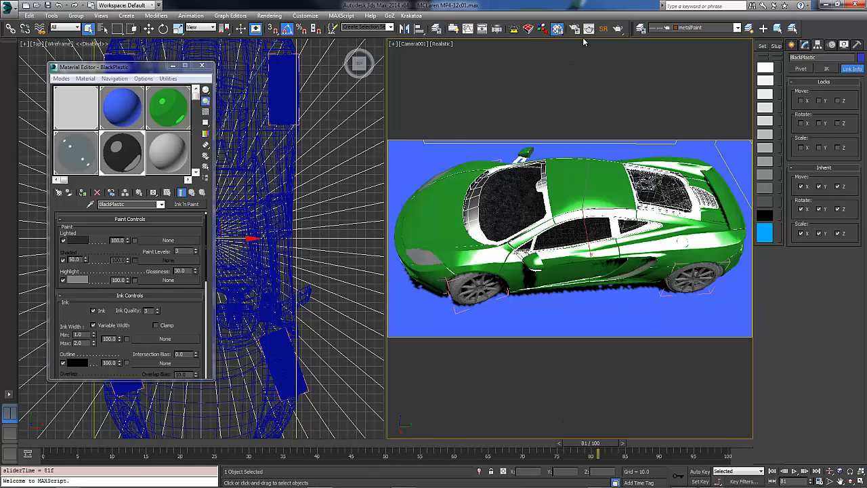
click(617, 28)
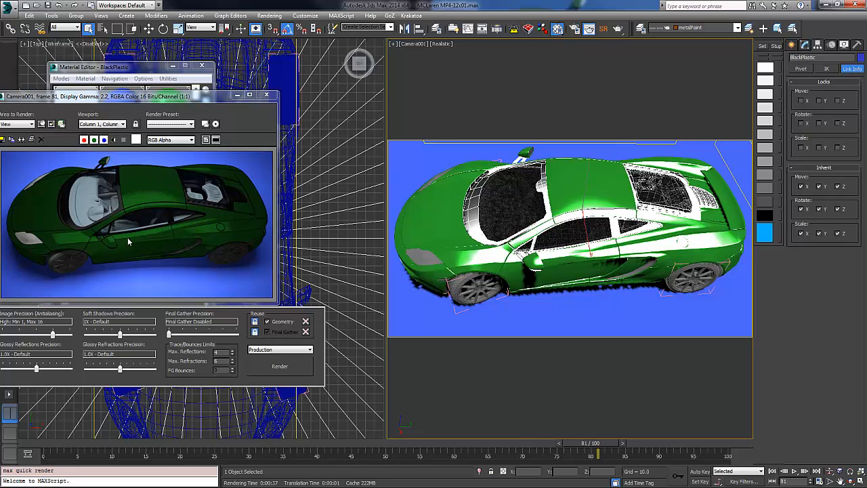
click(267, 95)
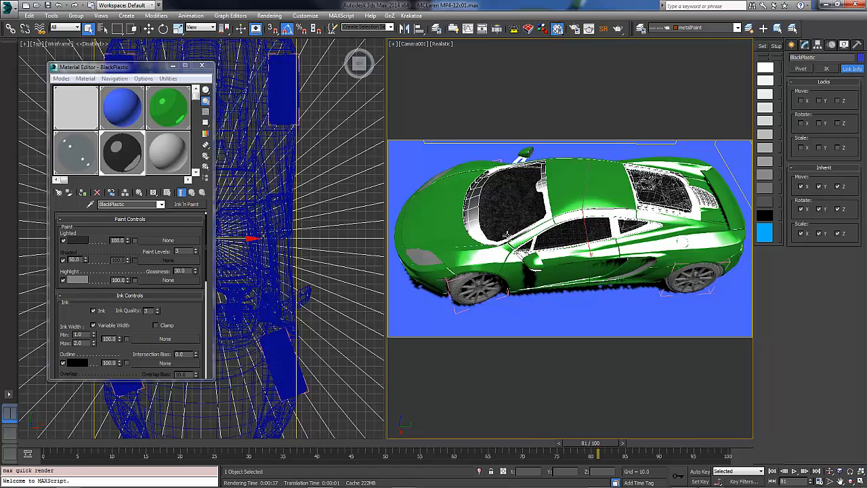
Step: Select the headlight glass, go to frame 39, and copy the PLASTIC::PVC::Opaque Black glass material onto the unused grey sample slot
click(424, 255)
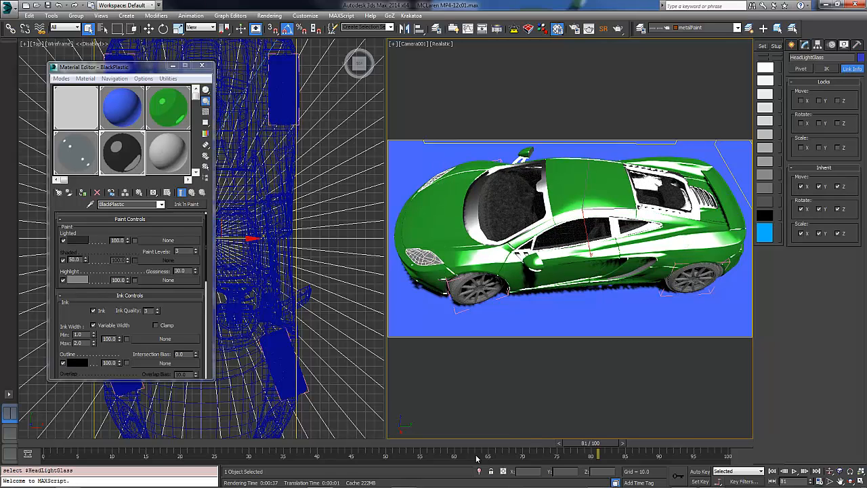
drag(591, 443, 313, 423)
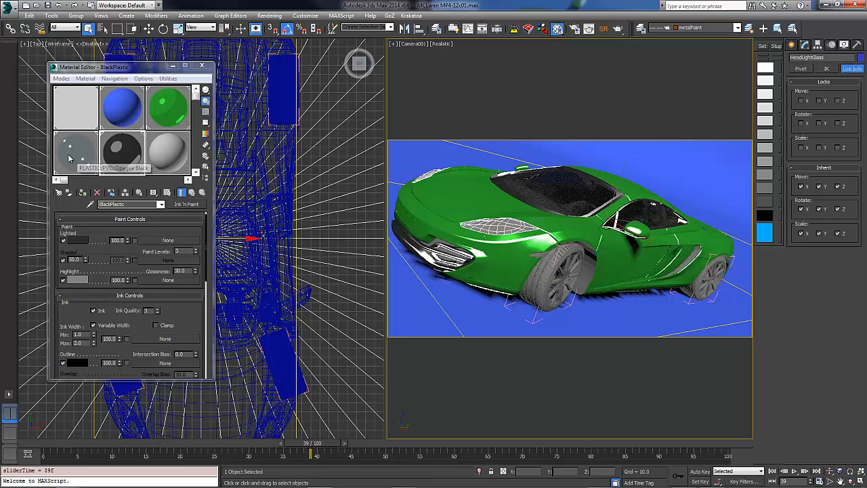
click(172, 160)
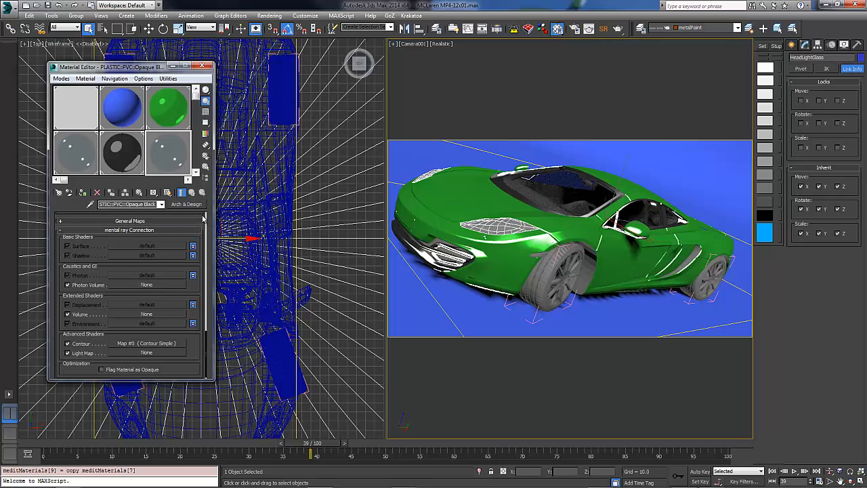
Step: Set the reflectivity of the copied glass material to 0.2
drag(194, 215, 167, 458)
scroll(159, 242, up, 1)
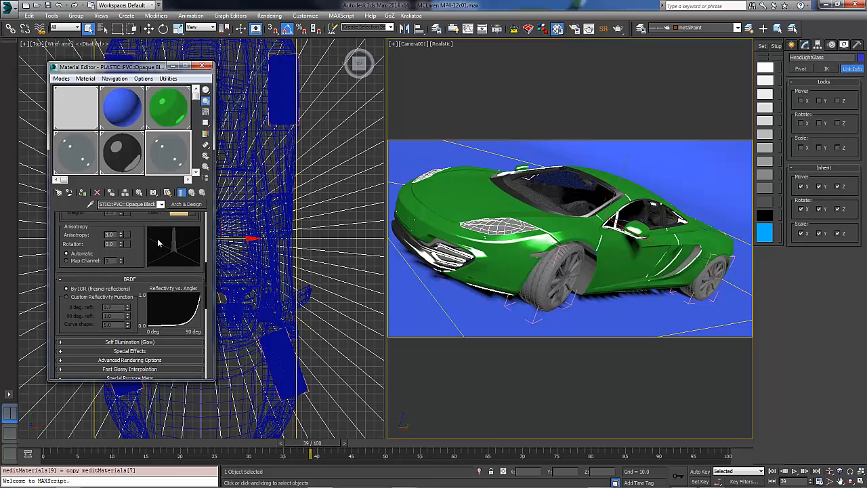
scroll(141, 217, up, 5)
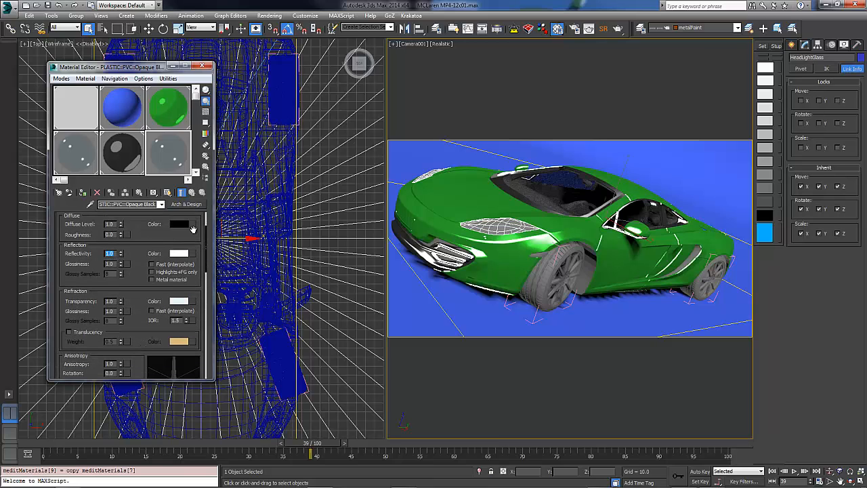
key(Return)
Step: Change the copied glass material's refraction color to pure white
click(180, 301)
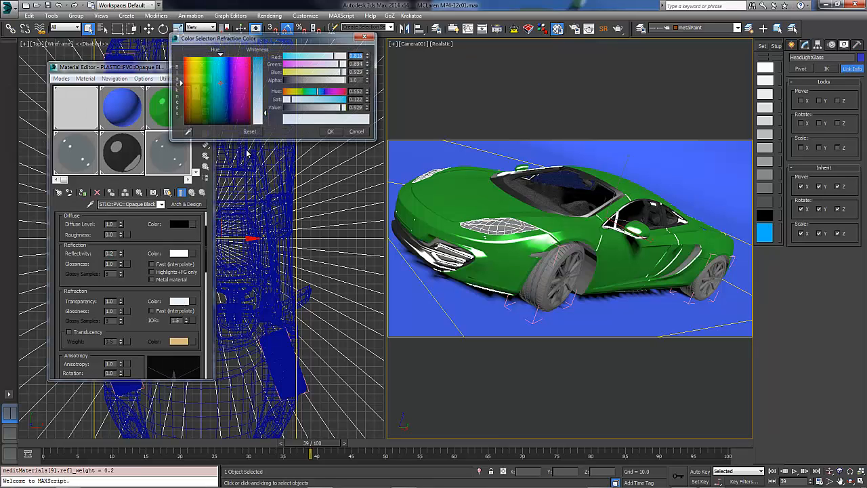
mouse_move(343, 112)
mouse_down()
mouse_move(300, 119)
mouse_move(348, 115)
mouse_up()
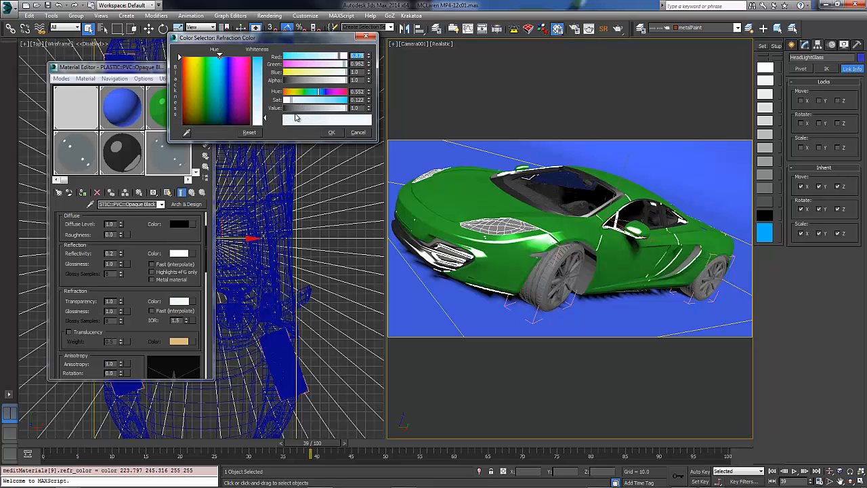
drag(263, 119, 262, 128)
click(336, 132)
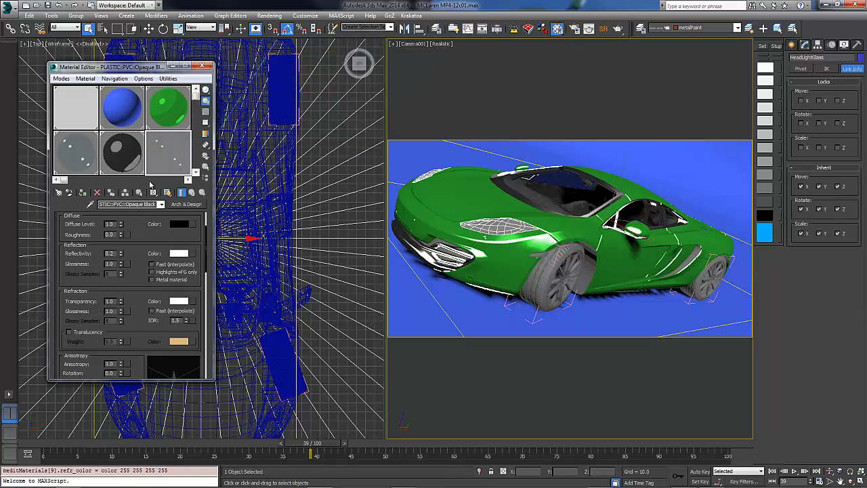
Step: Darken the copied glass material's reflection color to a light grey
click(179, 253)
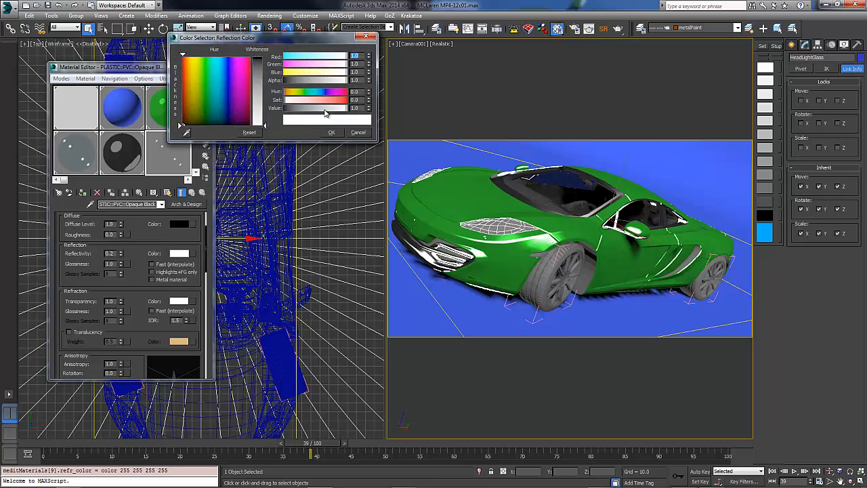
drag(325, 113, 329, 113)
click(333, 132)
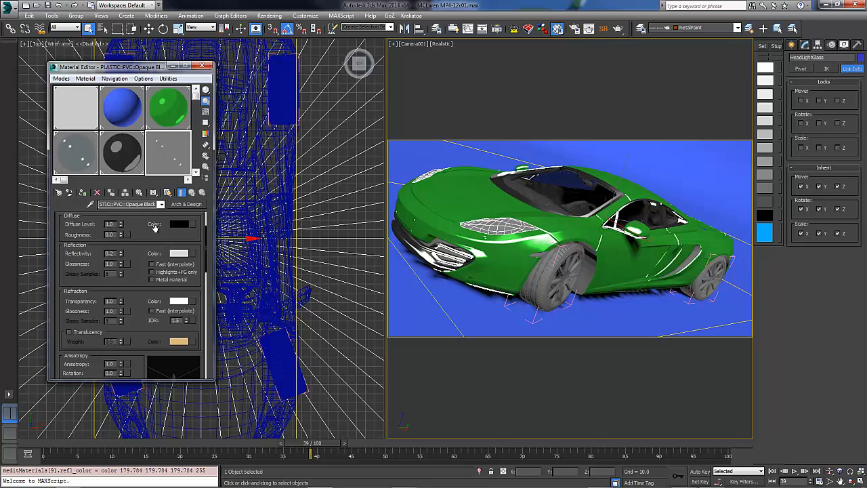
drag(153, 259, 152, 196)
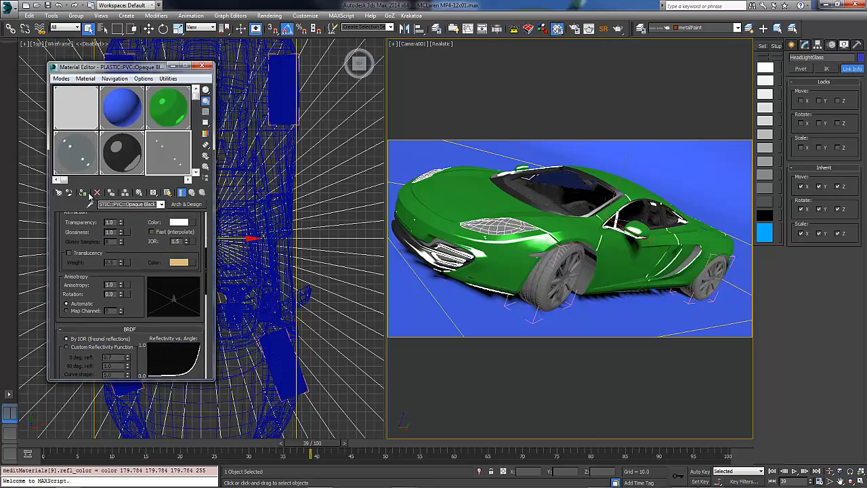
Step: Rename the copied glass material HeadLights
click(82, 193)
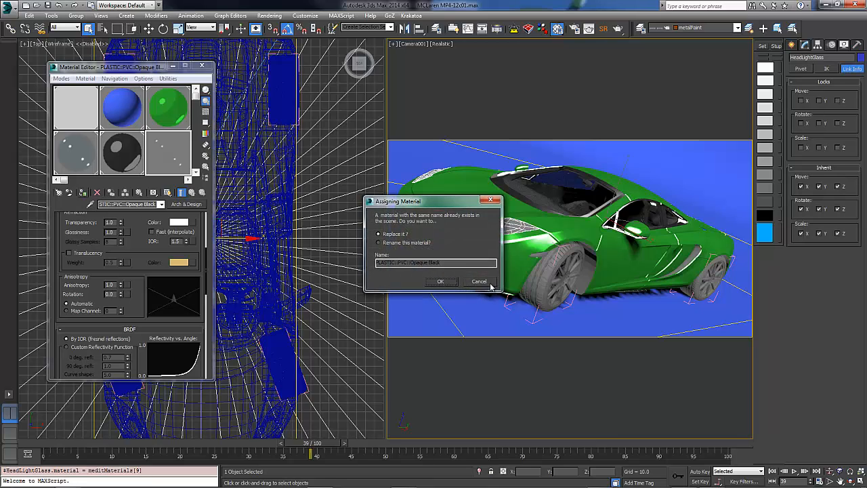
click(484, 282)
click(144, 204)
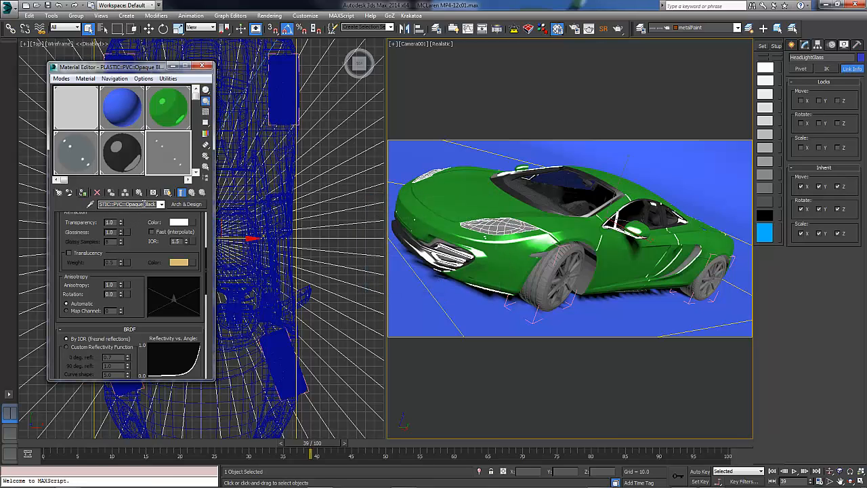
double_click(145, 204)
key(Delete)
key(Delete)
key(Delete)
key(Delete)
key(Delete)
key(Delete)
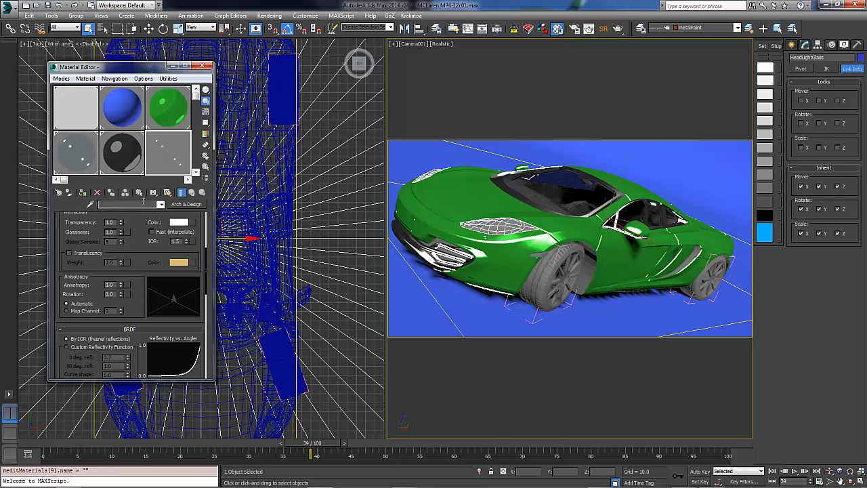
text(HeadLights)
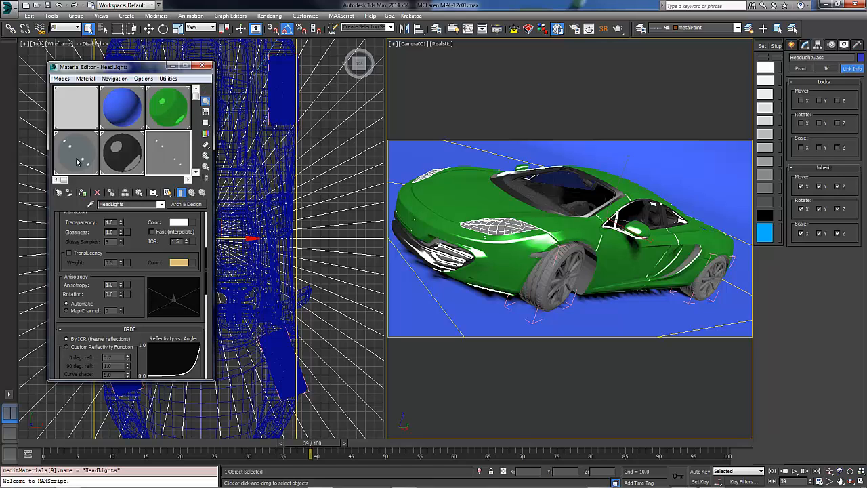
Step: Rename the original PLASTIC::PVC::Opaque Black glass material Windshield
click(125, 166)
drag(125, 205, 82, 200)
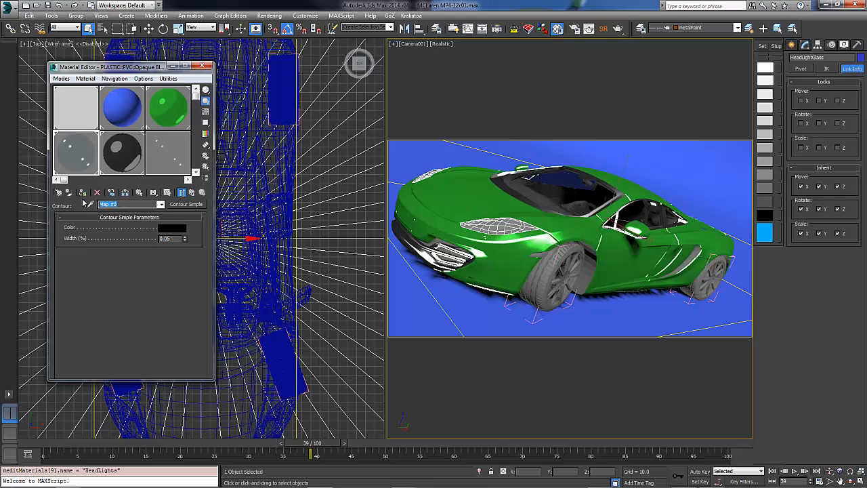
click(168, 193)
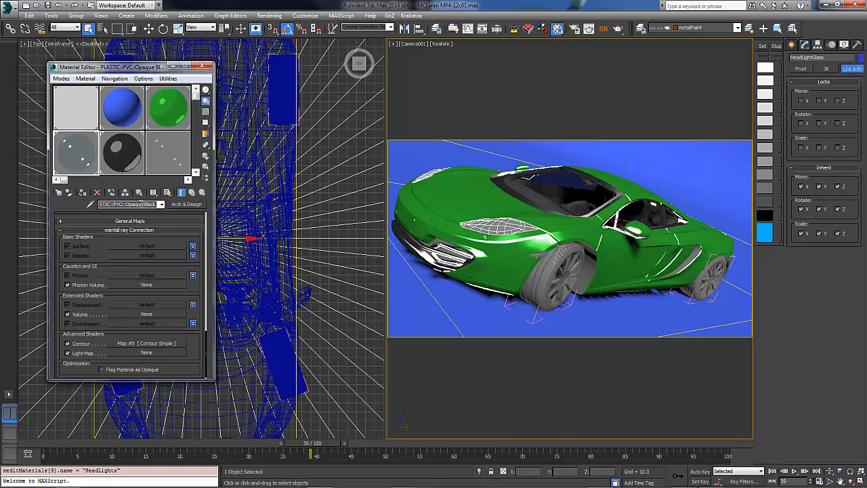
double_click(141, 204)
text(W)
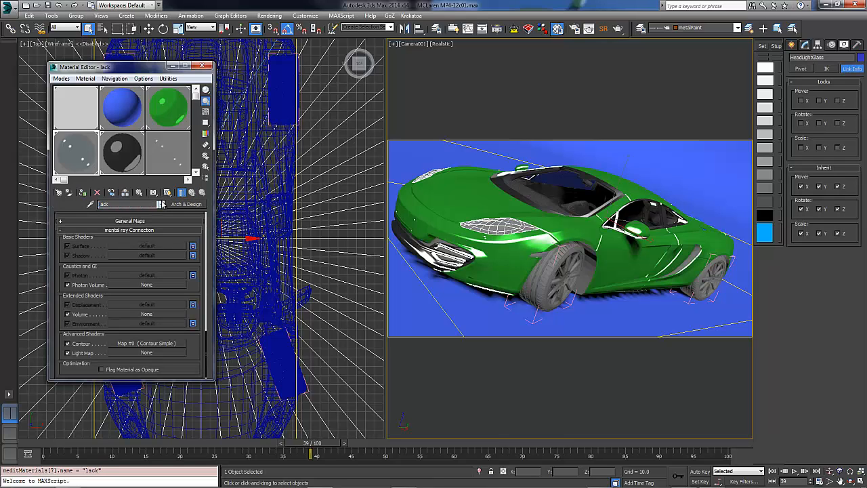
text(indsh)
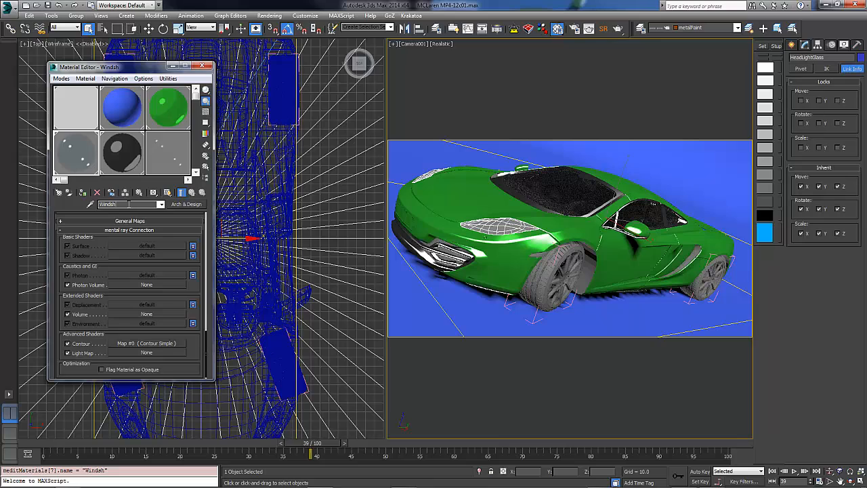
text(ield)
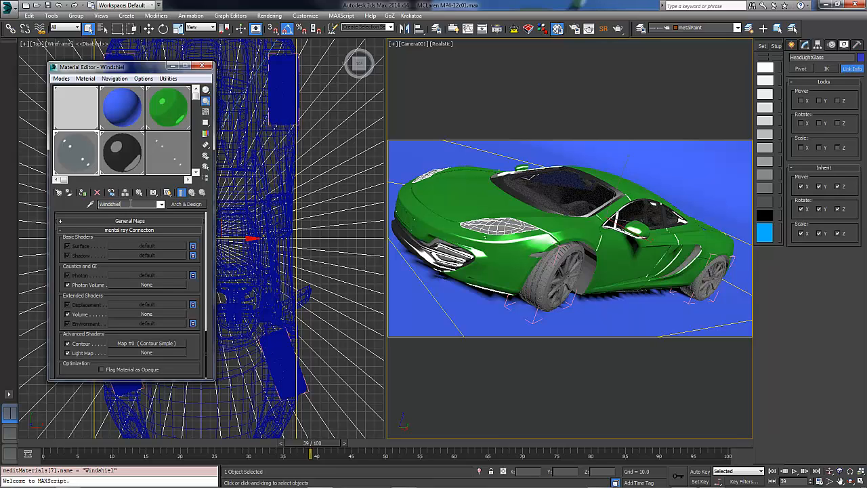
Step: Assign the HeadLights material to the selected headlight glass
click(181, 159)
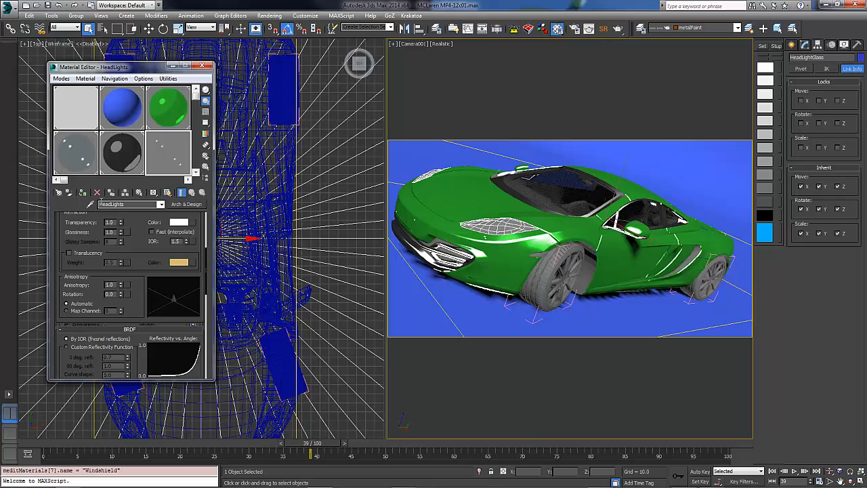
click(82, 193)
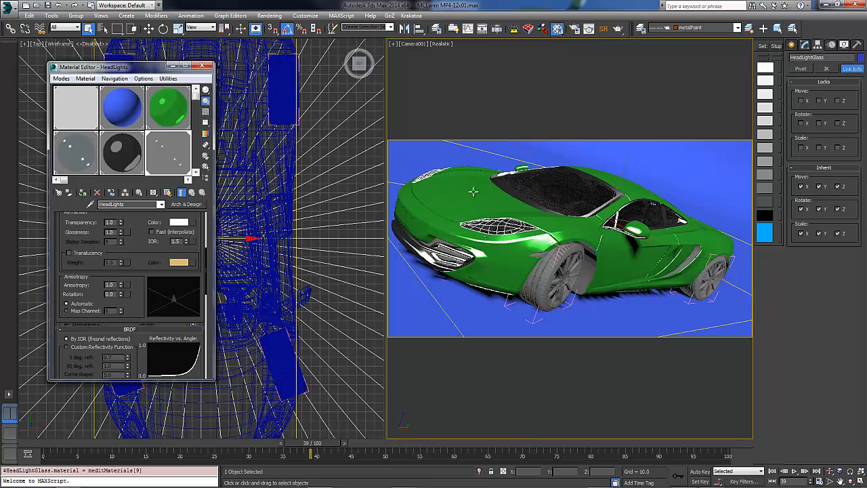
Step: Darken the bg backdrop material's diffuse color to RGB 8, 15, 110 and render the camera view at frame 39
click(529, 117)
click(129, 109)
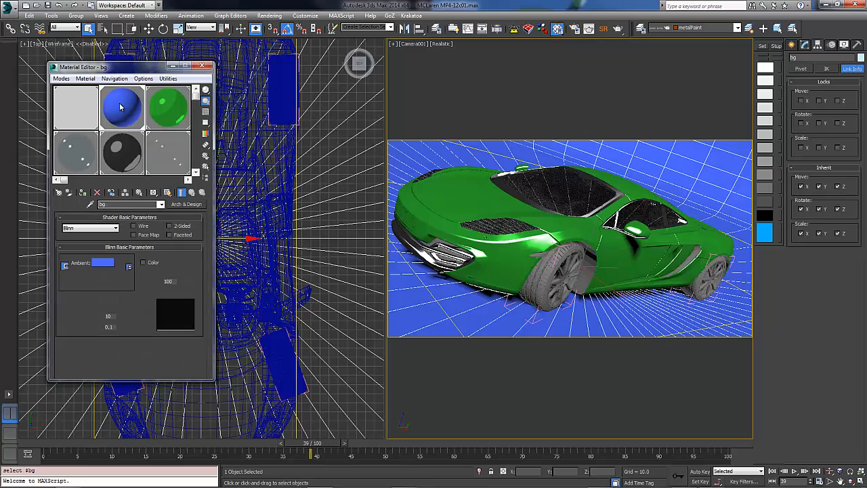
click(98, 272)
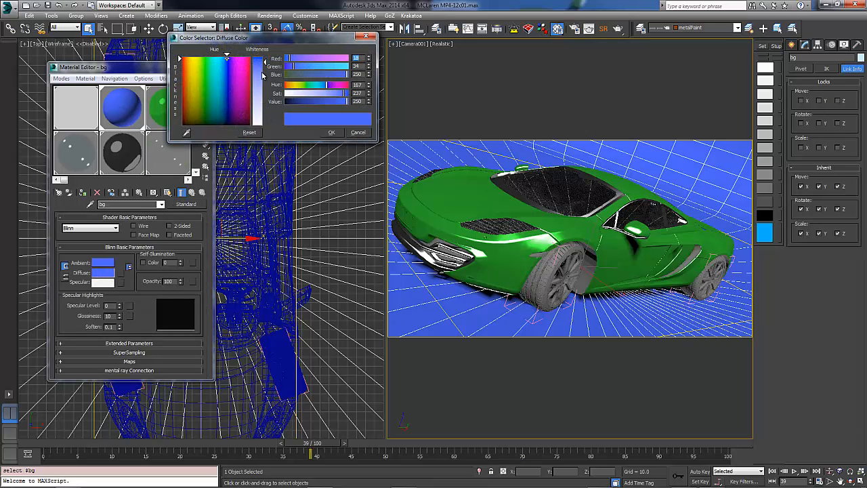
drag(345, 102, 312, 102)
click(331, 133)
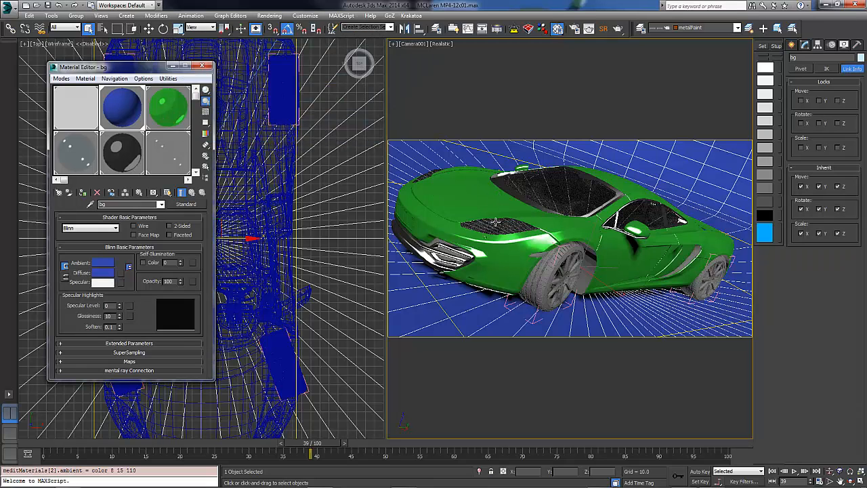
key(shift+q)
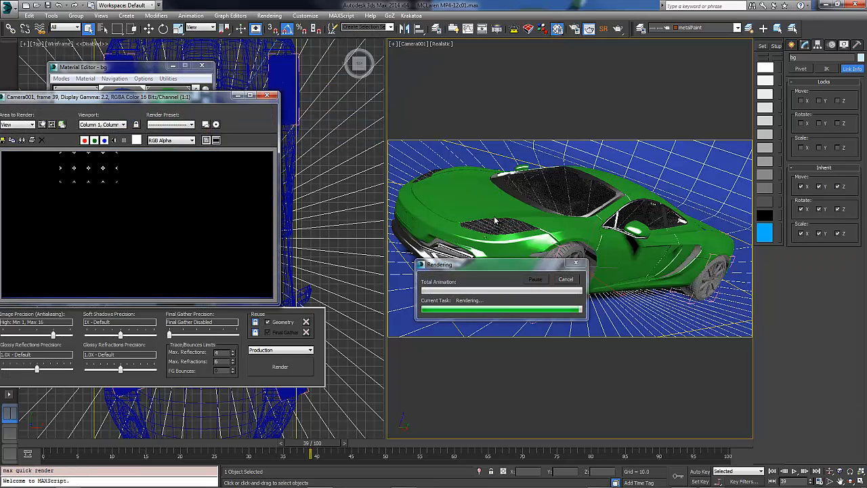
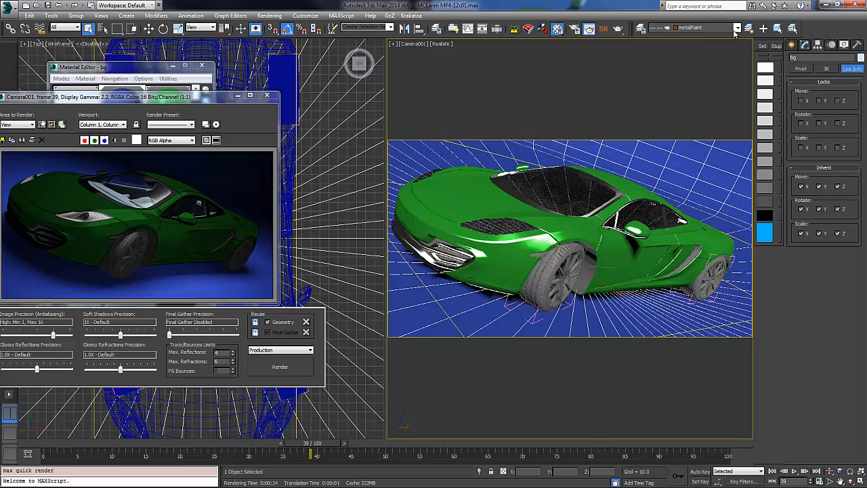
Step: Make Crome the current layer and select all objects on it
click(736, 28)
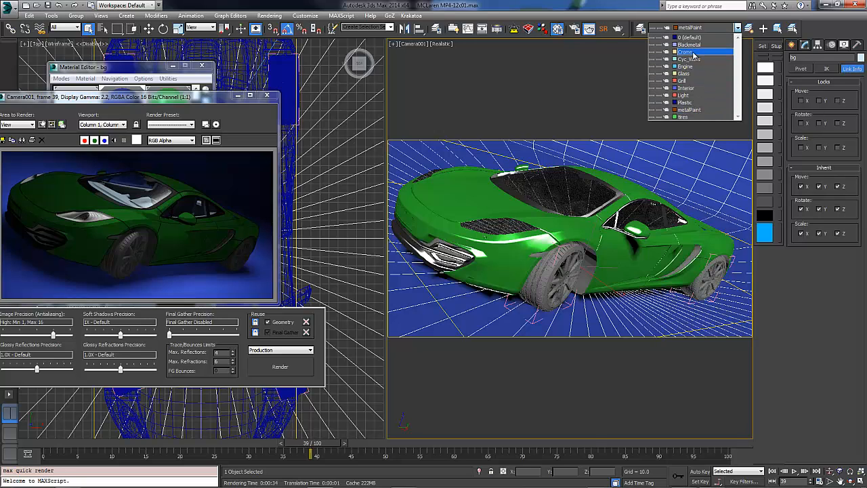
click(694, 53)
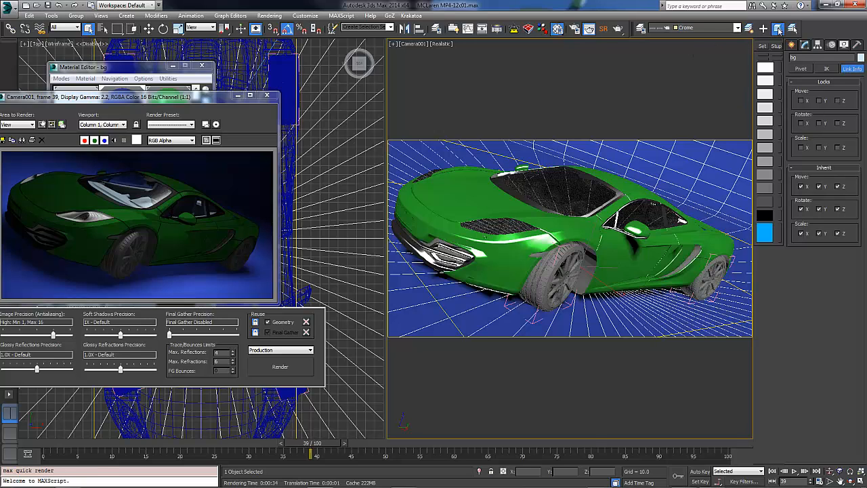
click(778, 30)
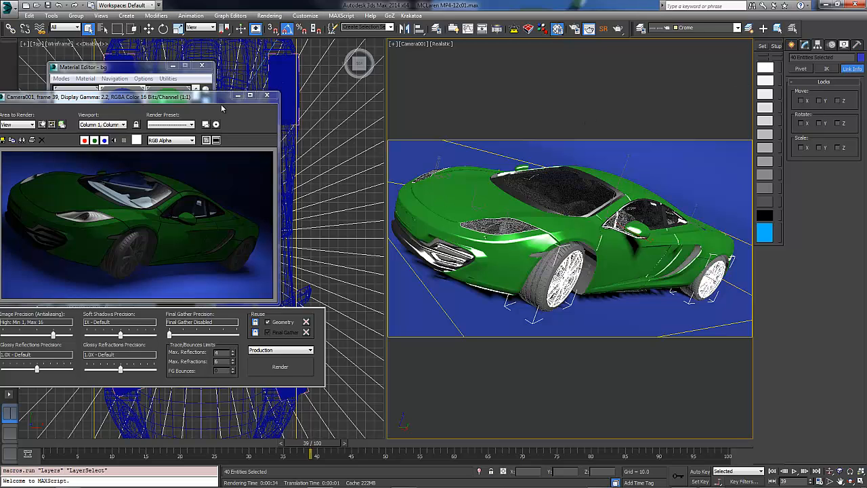
Step: Copy the CarPaint material to the empty sample slot beside it and set the copy's lighted color to RGB 30, 30, 30
click(266, 95)
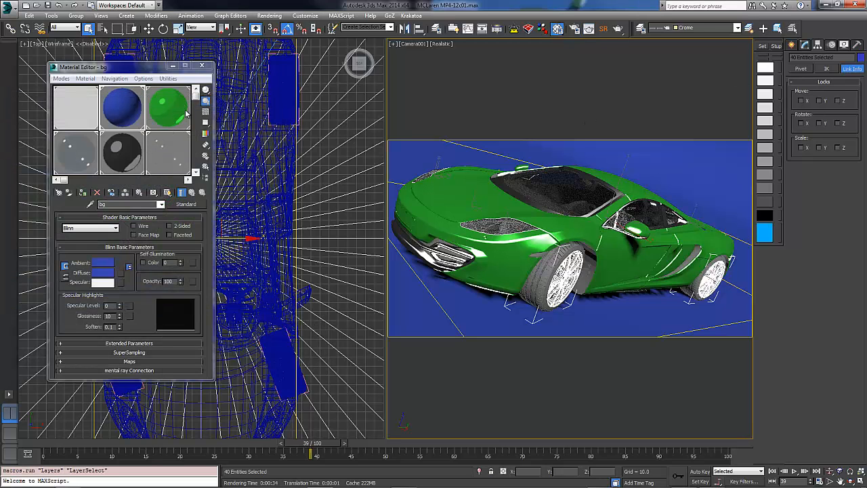
click(188, 179)
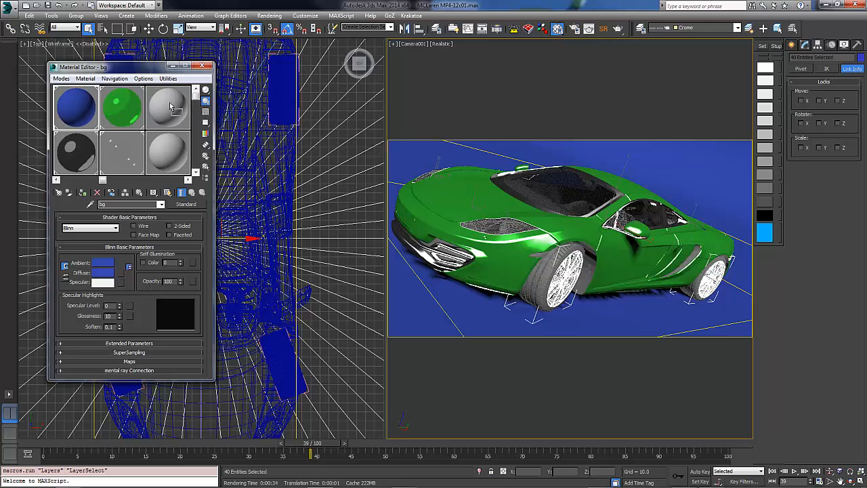
drag(171, 107, 171, 106)
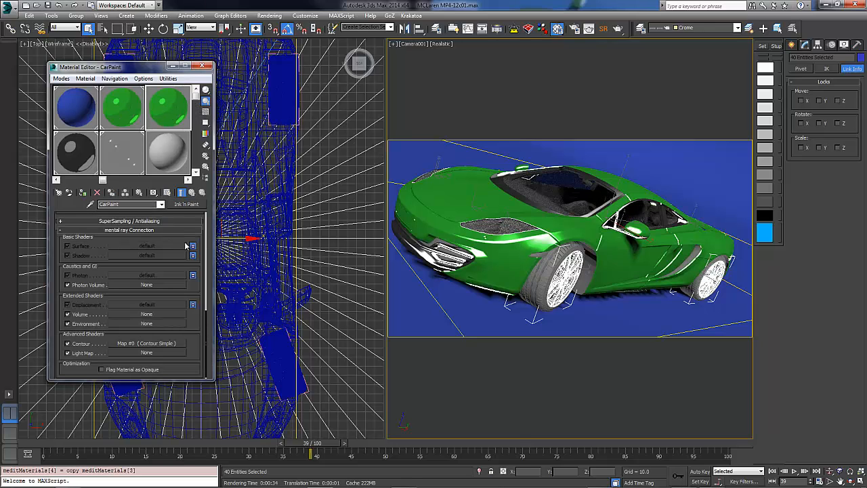
scroll(196, 255, up, 8)
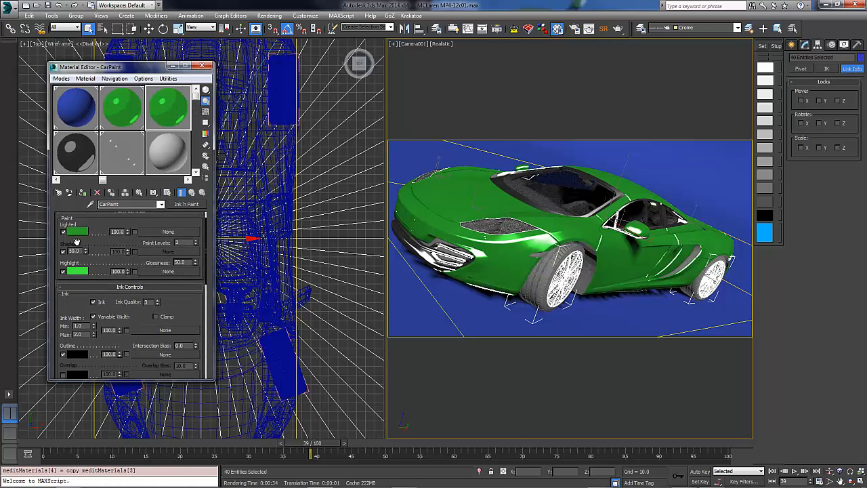
click(79, 234)
mouse_move(264, 69)
mouse_down()
mouse_move(266, 76)
mouse_move(265, 66)
mouse_up()
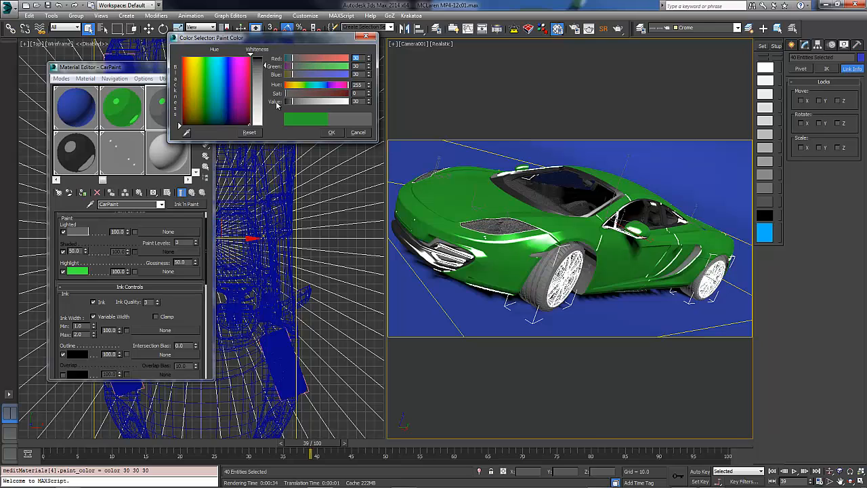
click(332, 133)
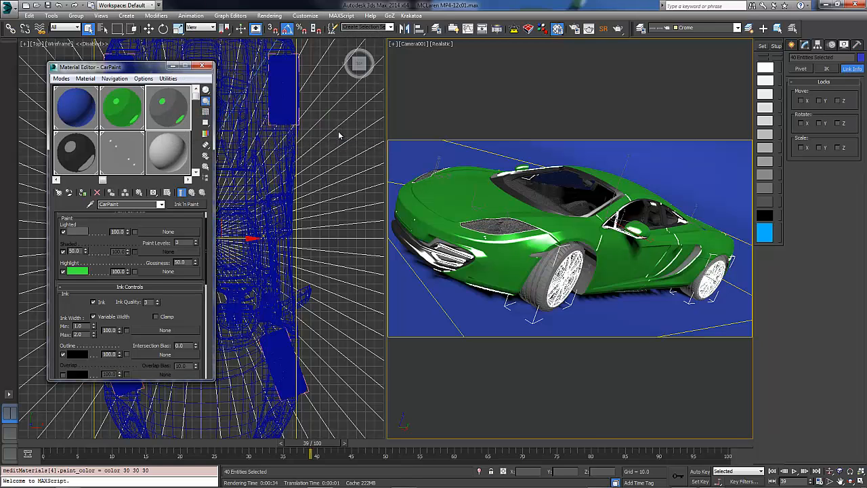
Step: Set the copied material's highlight color to gray RGB 148, 148, 148 and its glossiness to 30
drag(79, 232, 79, 272)
click(116, 227)
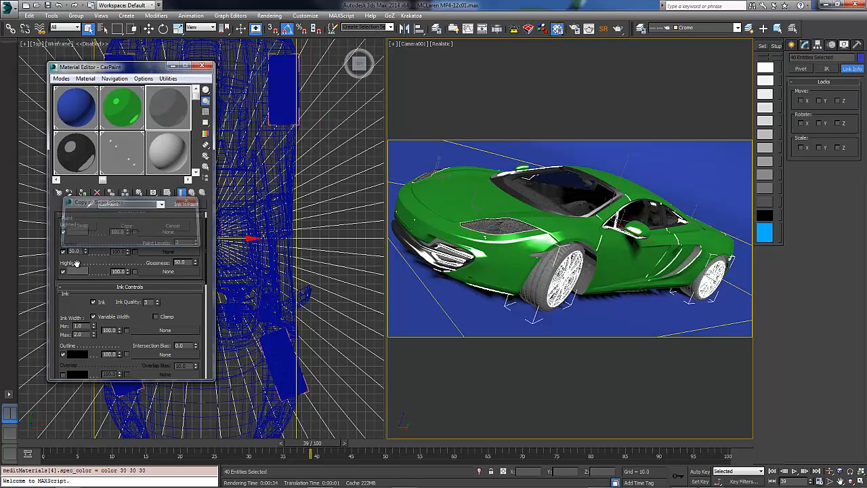
click(77, 271)
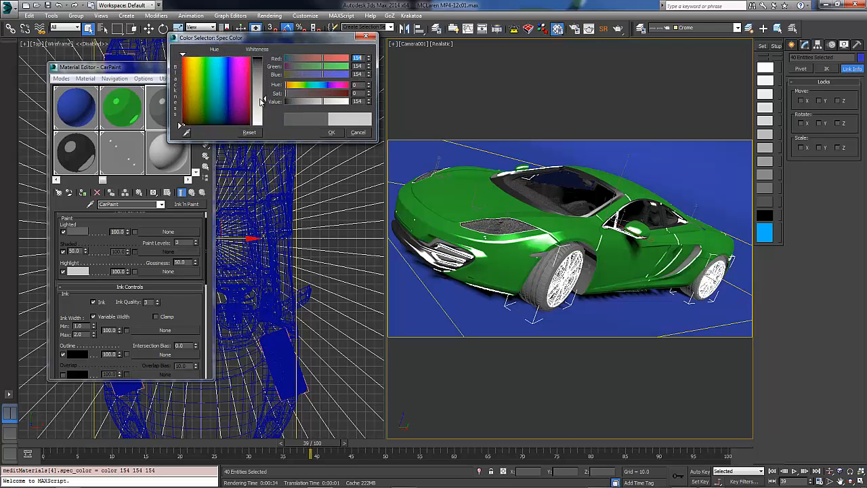
click(264, 98)
click(336, 134)
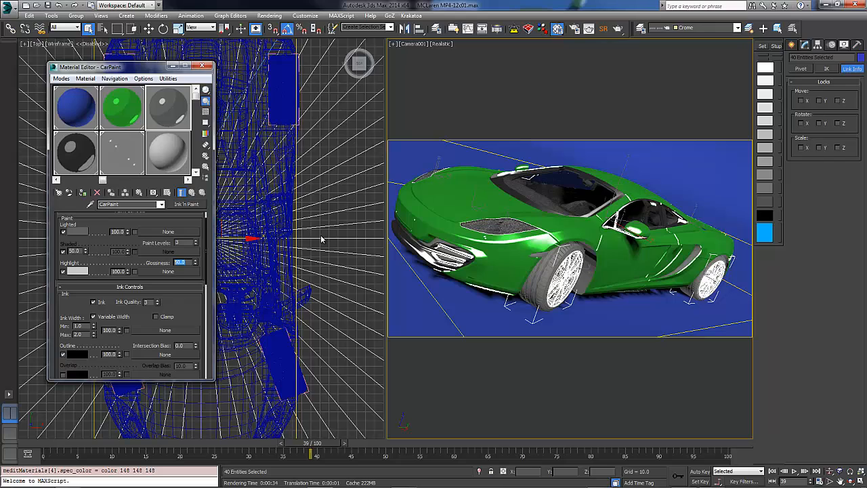
text(40)
key(Return)
text(30)
key(Return)
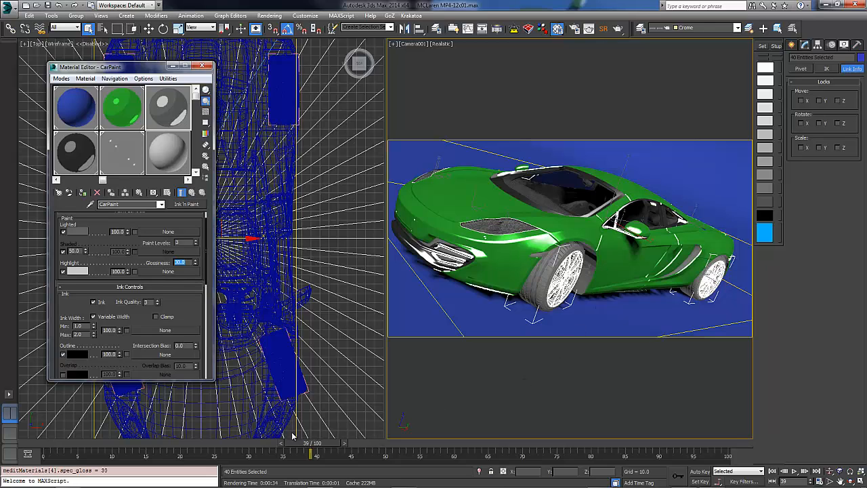
Step: At frame 11, rename the copied CarPaint material Crome and assign it to the selected objects
drag(313, 446, 119, 446)
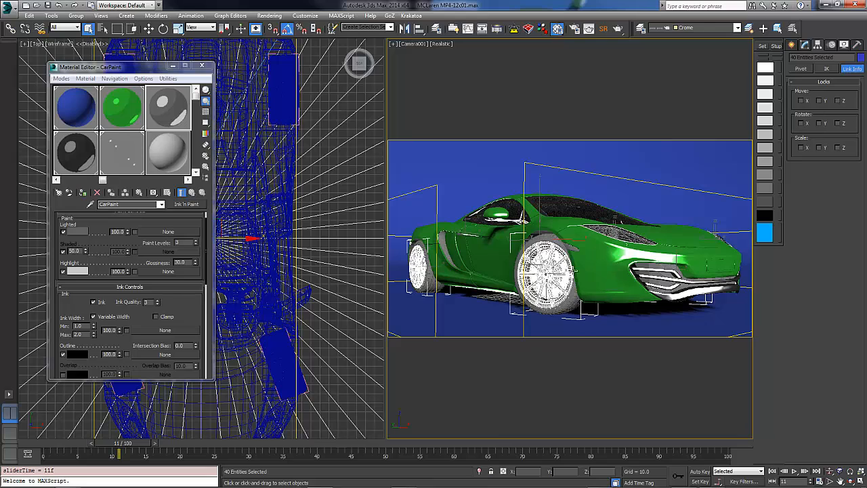
click(82, 193)
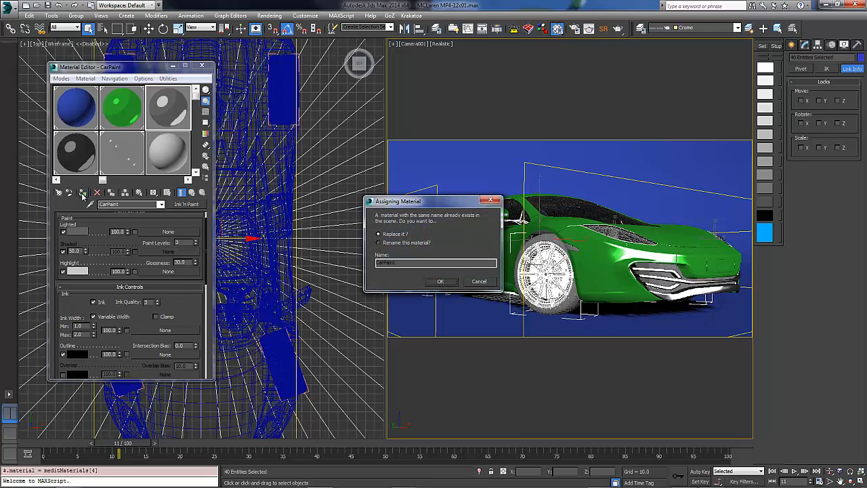
click(474, 279)
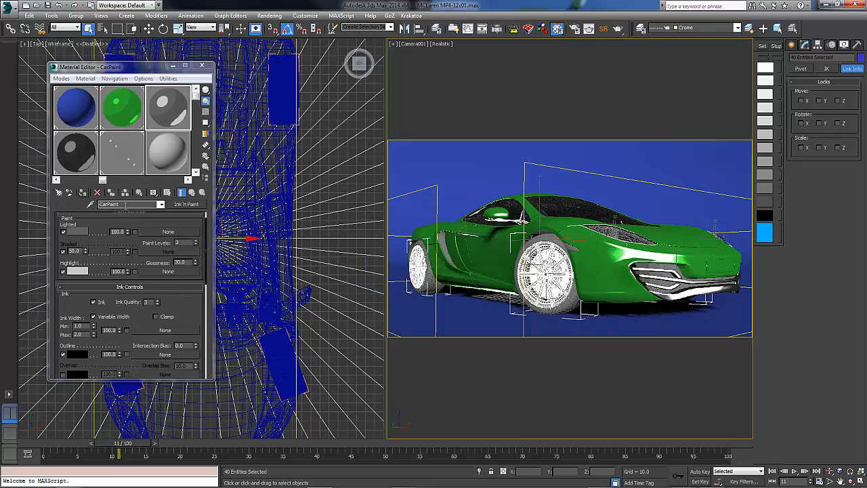
click(125, 205)
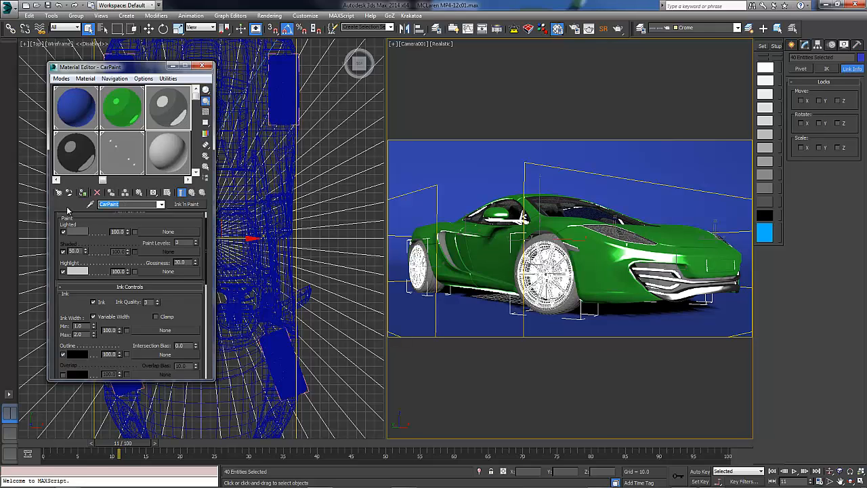
text(Cr)
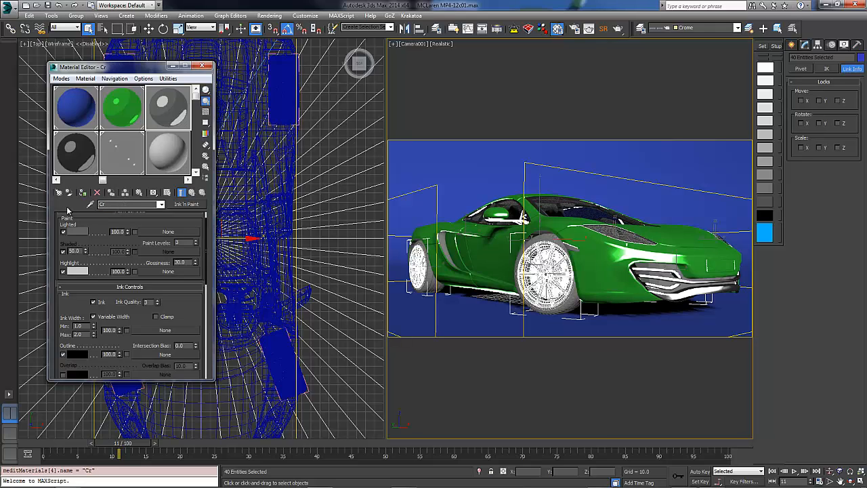
text(ome)
click(82, 192)
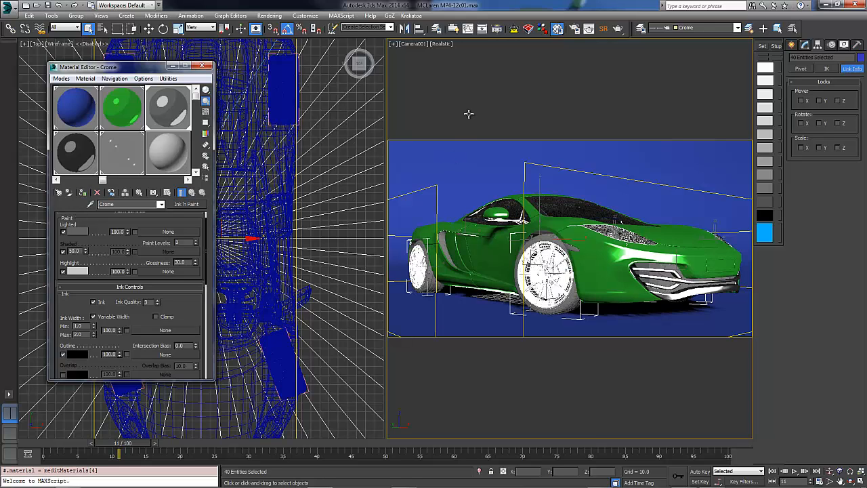
Step: Clear the selection, hide the Light layer and render the camera view at frame 11
click(347, 87)
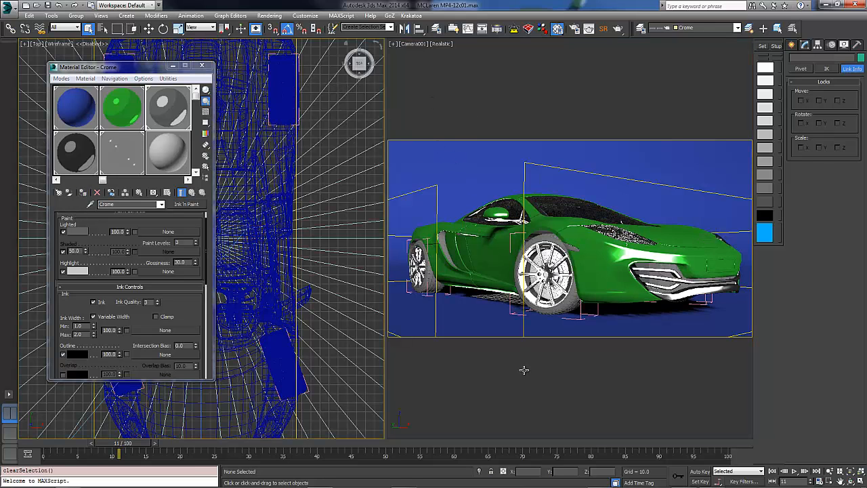
click(737, 29)
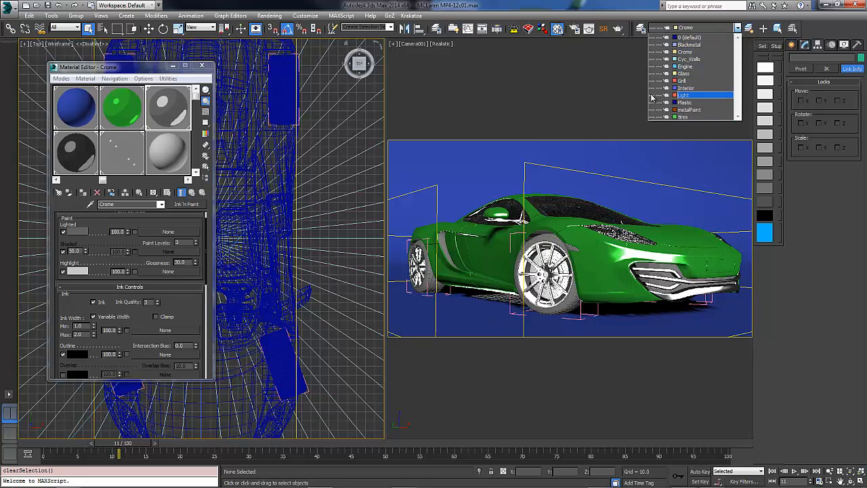
click(599, 69)
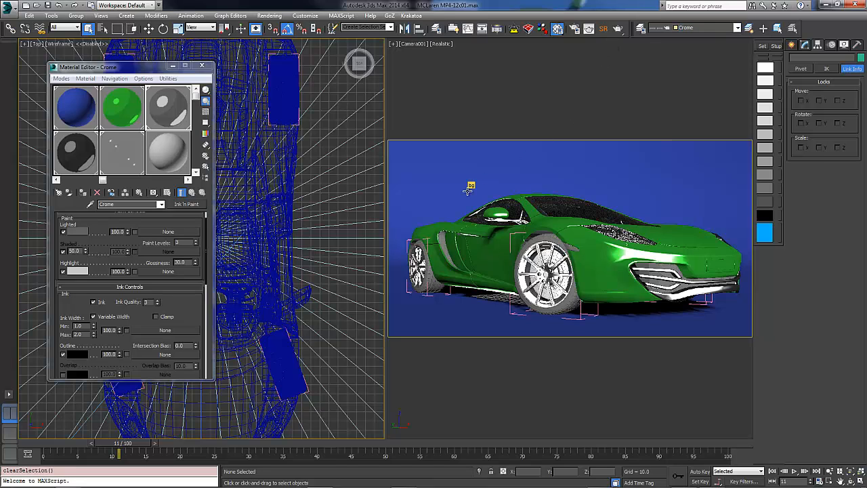
key(shift+q)
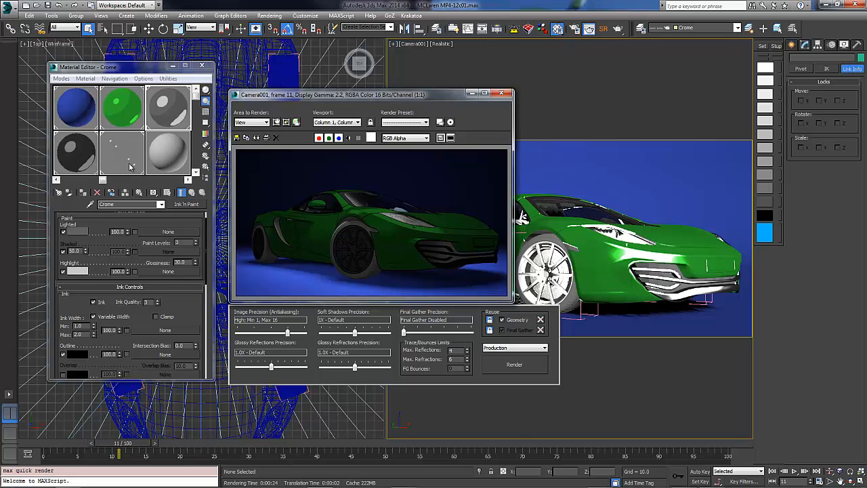
Step: Lighten the BlackPlastic material's lighted color to RGB 27, 27, 27
click(78, 152)
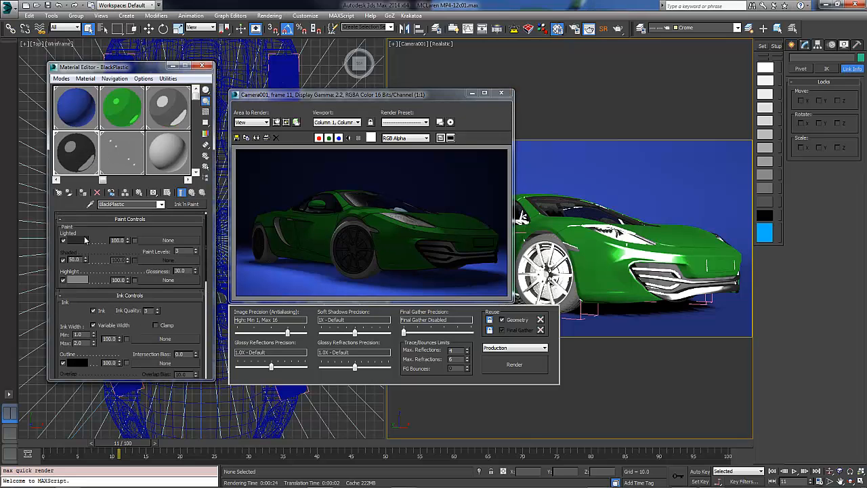
click(84, 239)
drag(264, 59, 264, 65)
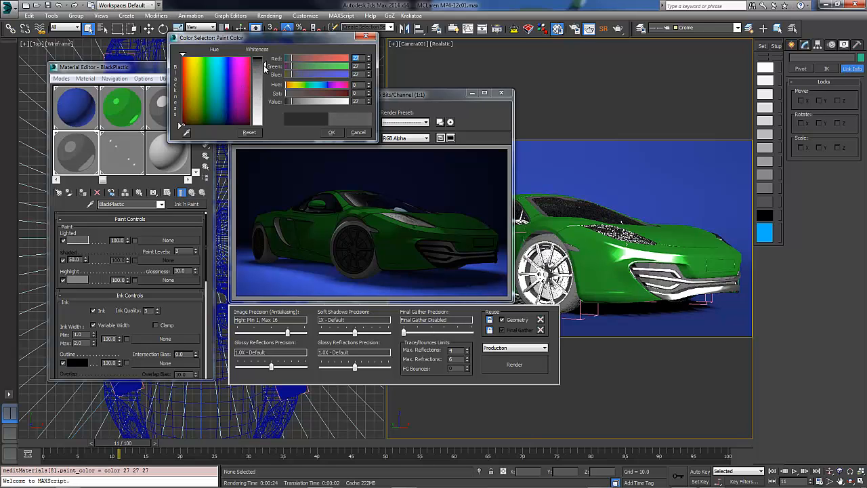
click(332, 133)
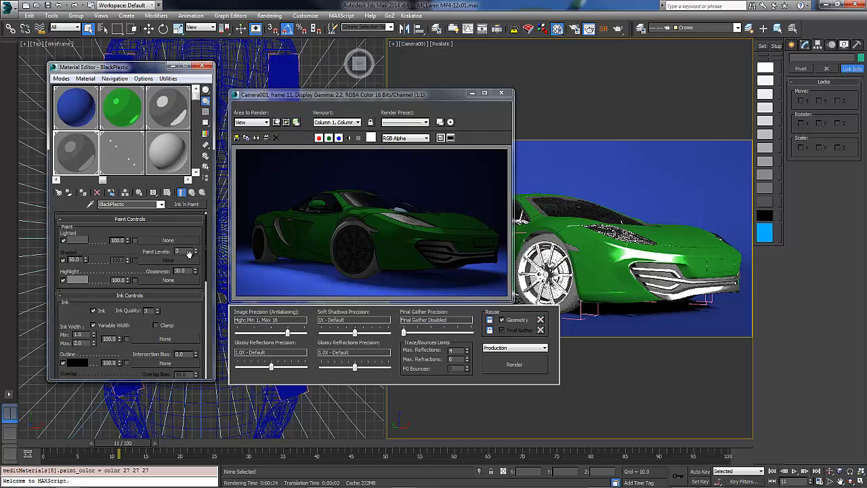
Step: Set BlackPlastic's paint levels to 4 and its highlight color to RGB 213, 213, 213
click(196, 250)
click(76, 280)
drag(265, 71, 257, 116)
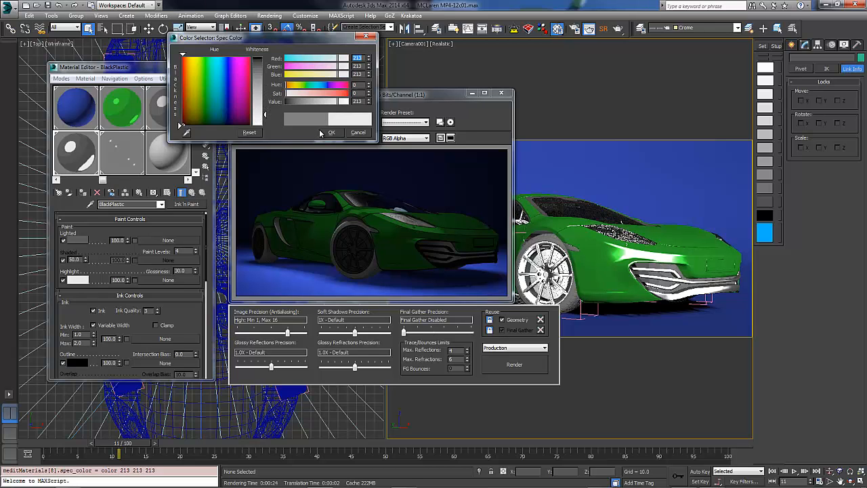
click(322, 133)
Step: Test-render only a region around the front wheel and undo the BlackPlastic color and paint level changes
click(276, 122)
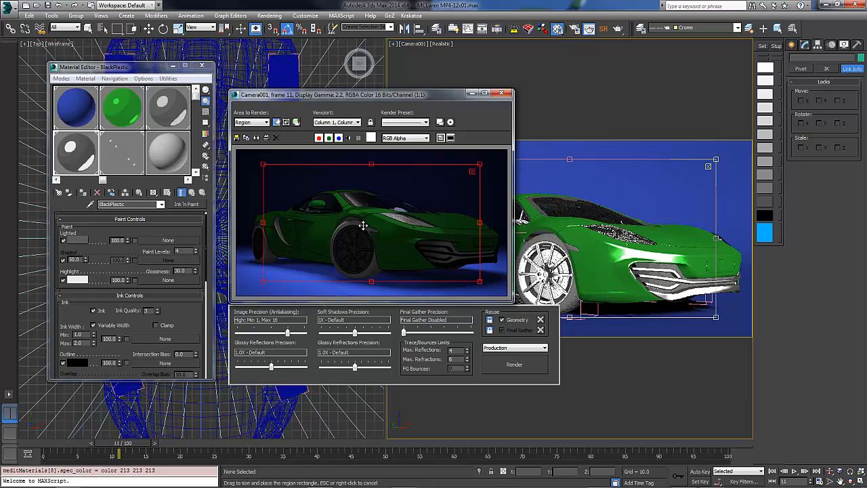
drag(259, 162, 350, 232)
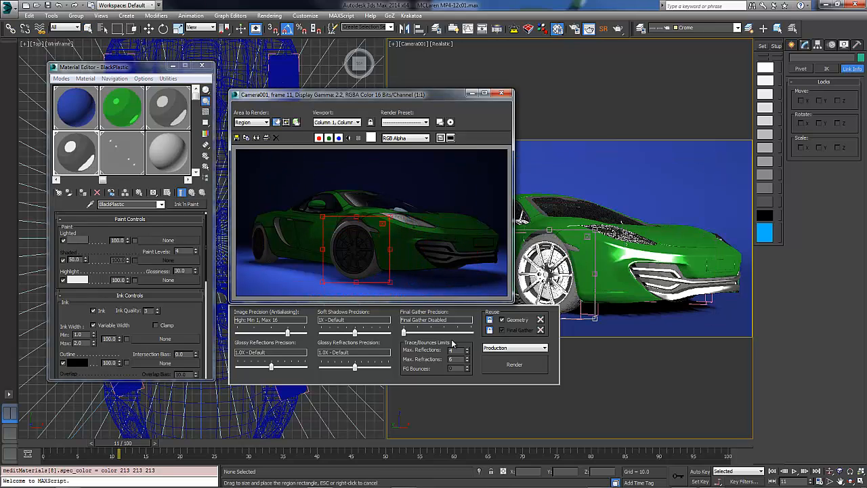
click(516, 365)
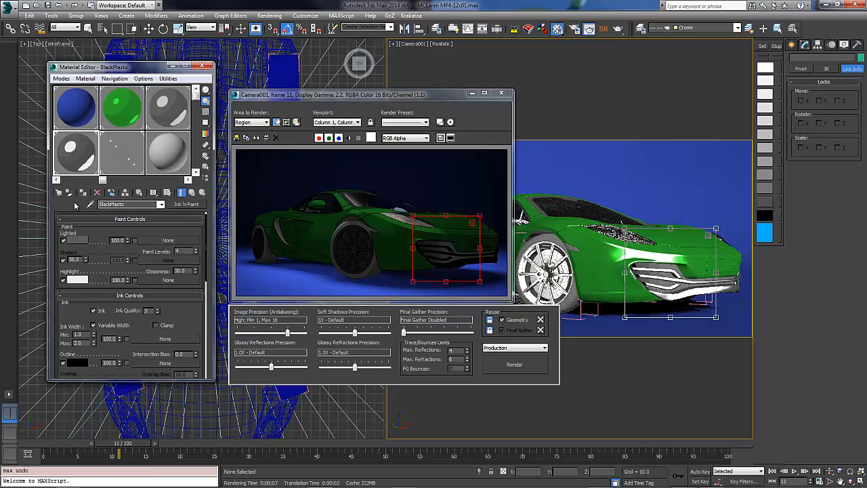
key(ctrl+z)
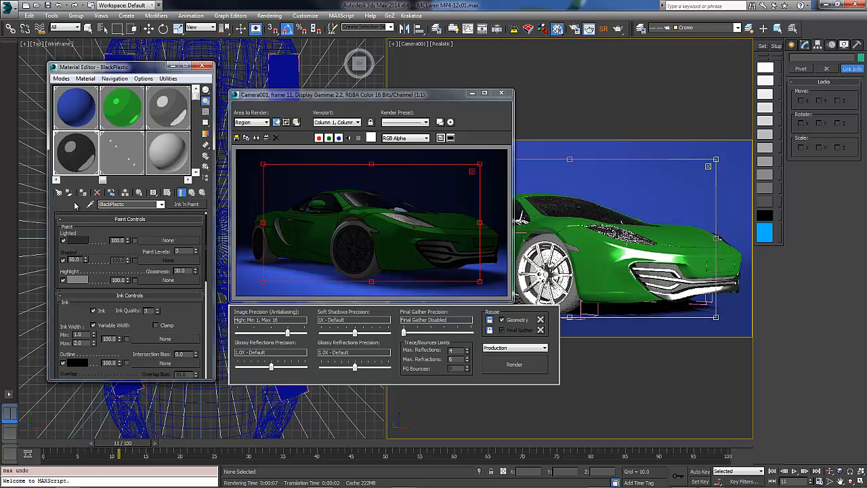
Step: Lighten the Crome material's lighted color to RGB 44, 44, 44
click(182, 122)
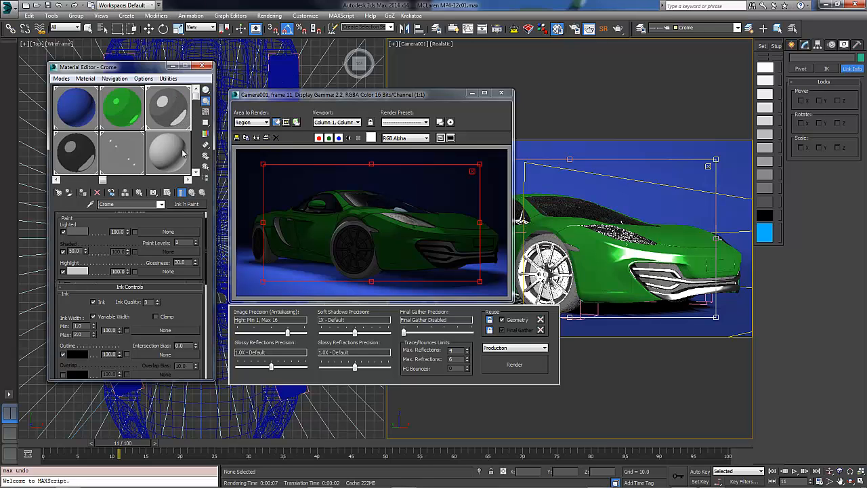
drag(168, 224, 158, 396)
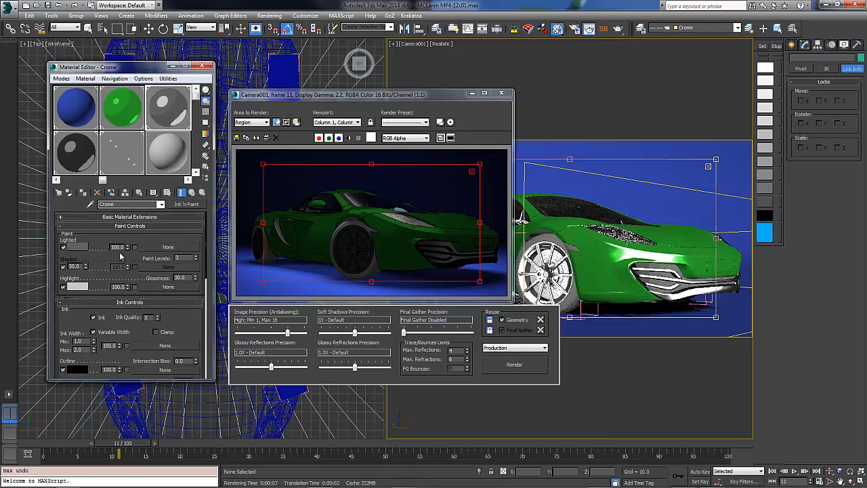
click(83, 248)
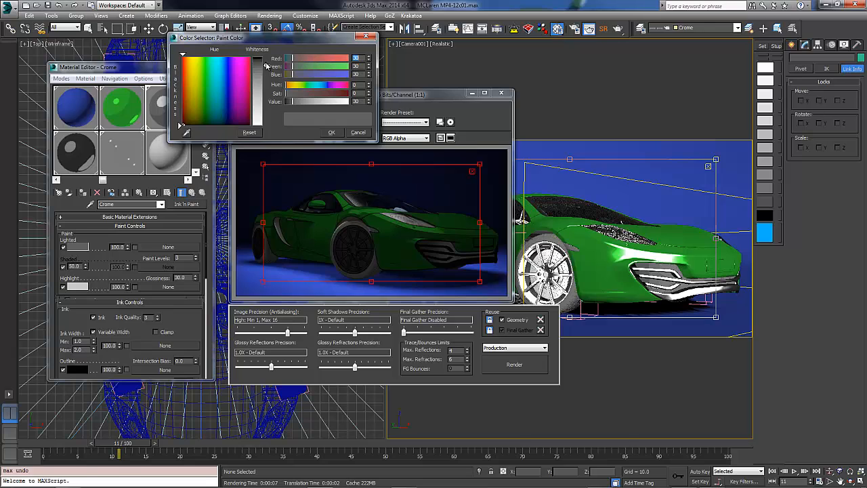
drag(265, 66, 266, 69)
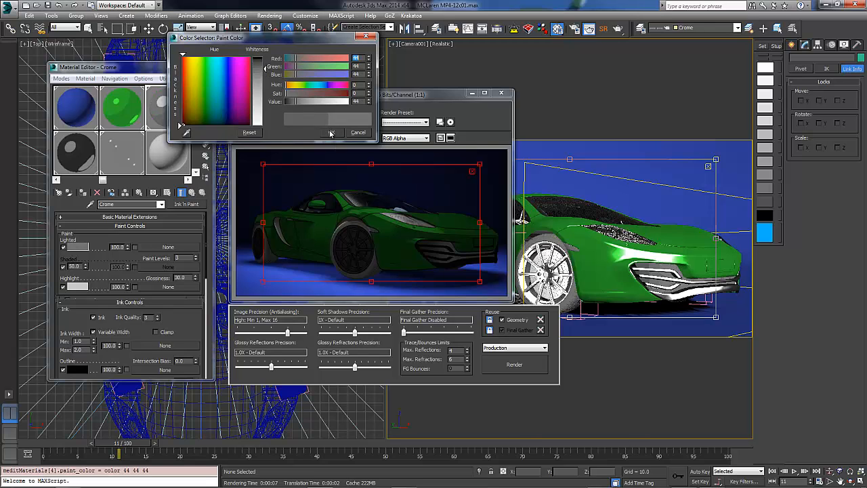
click(330, 133)
Step: Set the Crome material's highlight color to white, RGB 255, 255, 255
click(77, 287)
mouse_move(264, 119)
mouse_down()
mouse_move(265, 98)
mouse_move(265, 129)
mouse_up()
click(331, 132)
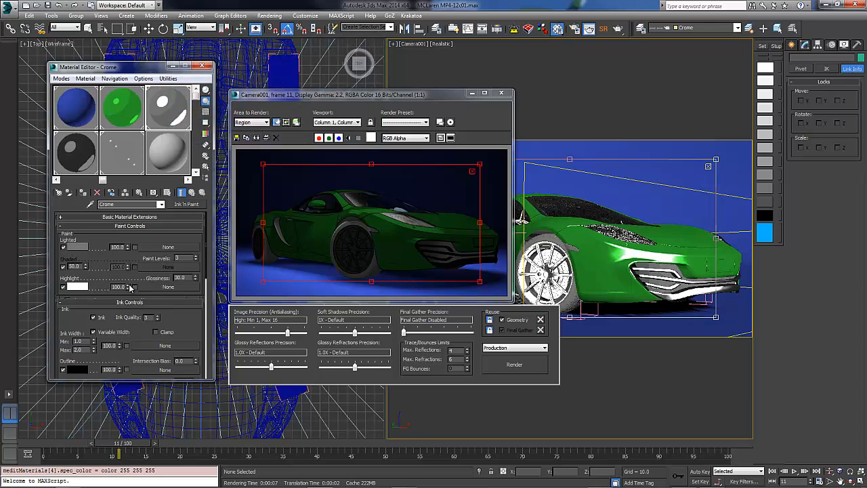
double_click(189, 277)
Step: Test-render a region tightened around the front wheel, then return the render area to the full view
drag(262, 165, 363, 238)
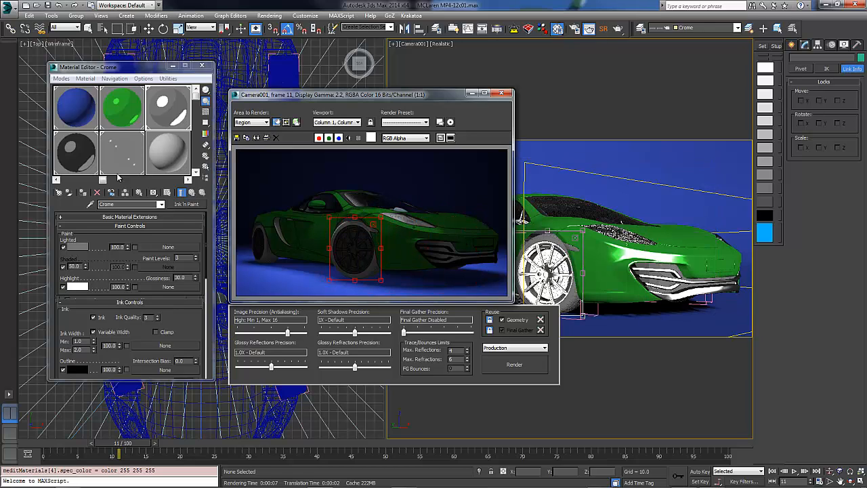
click(170, 101)
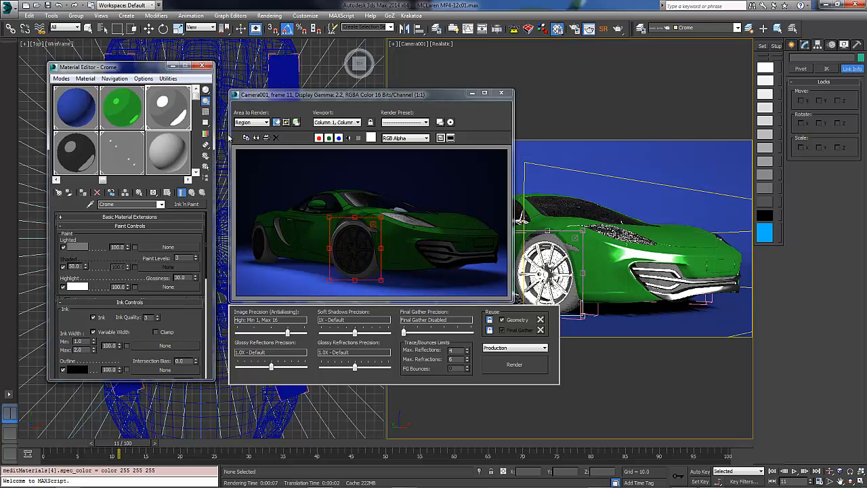
key(shift+q)
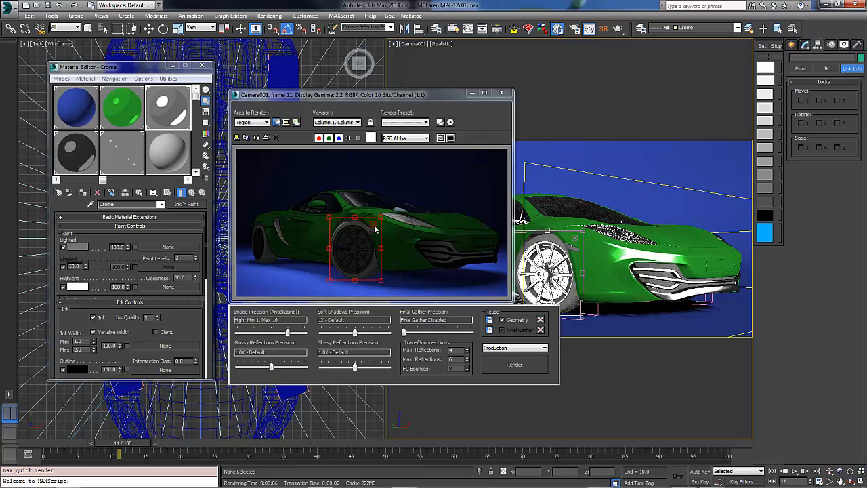
click(374, 225)
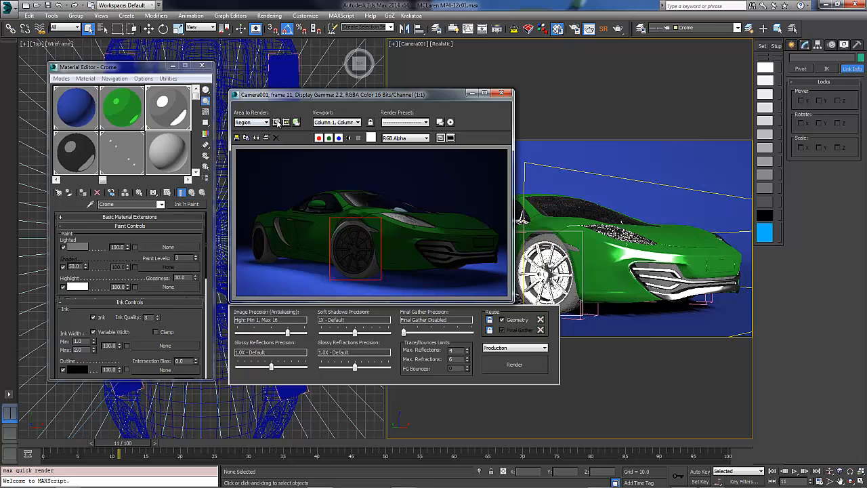
click(256, 124)
click(242, 130)
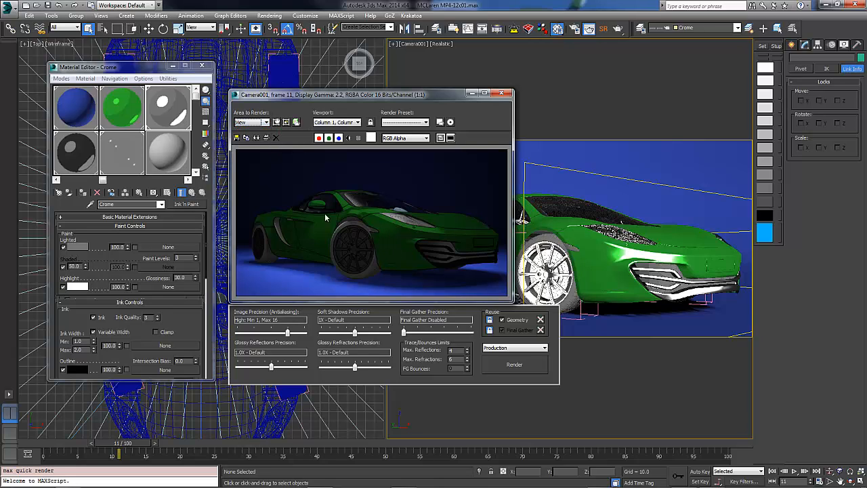
Step: Duplicate the Crome material into an unused sample slot and name the copy Tires
drag(102, 180, 134, 180)
key(space)
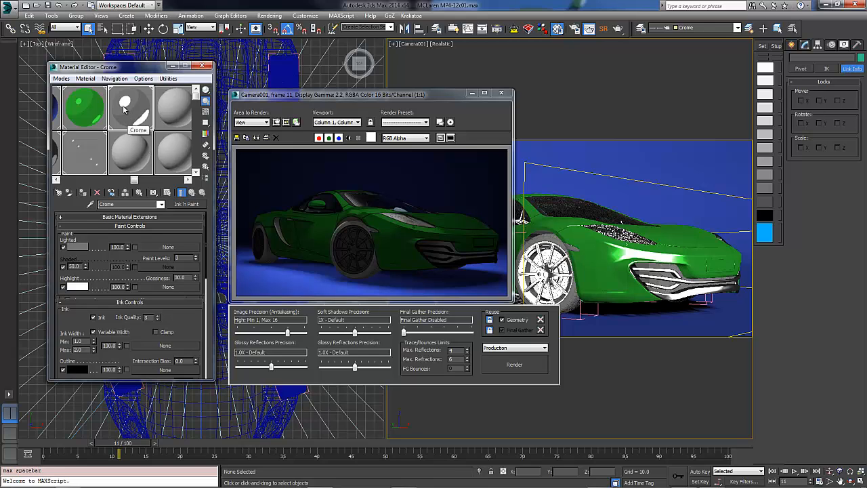
drag(122, 110, 172, 108)
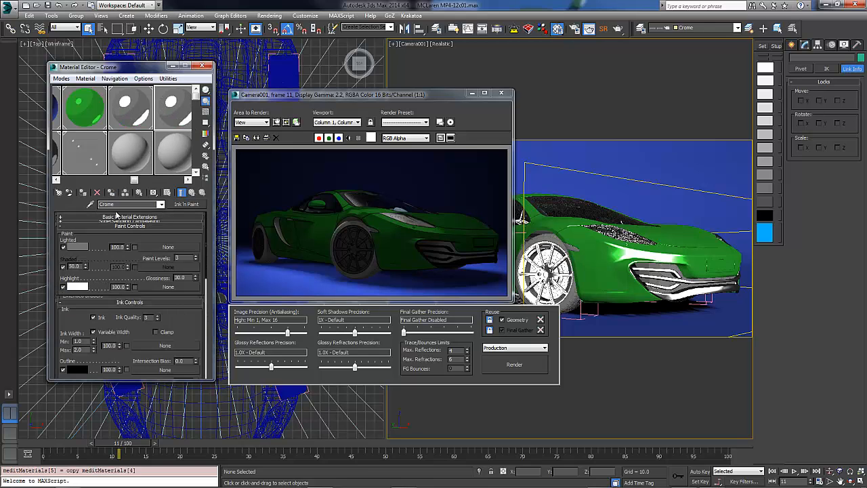
drag(122, 205, 4, 196)
text(Toi)
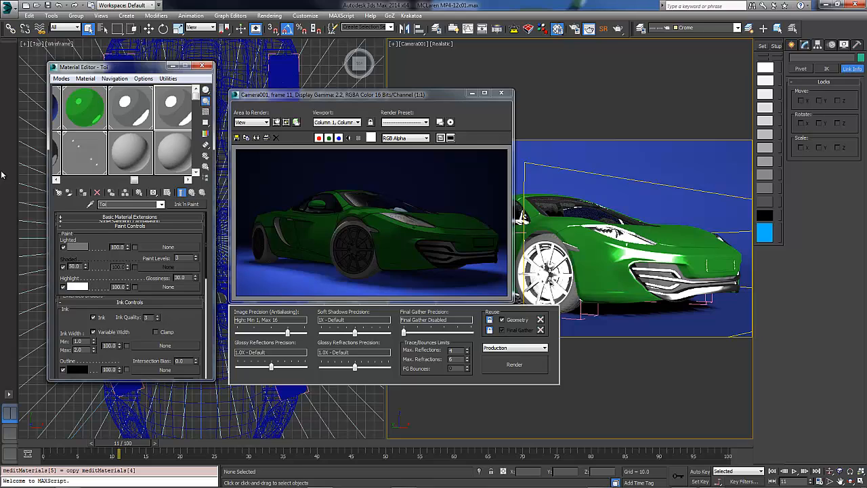
text(ires)
Step: Select all objects on the tires layer and assign the Tires material to them
click(737, 27)
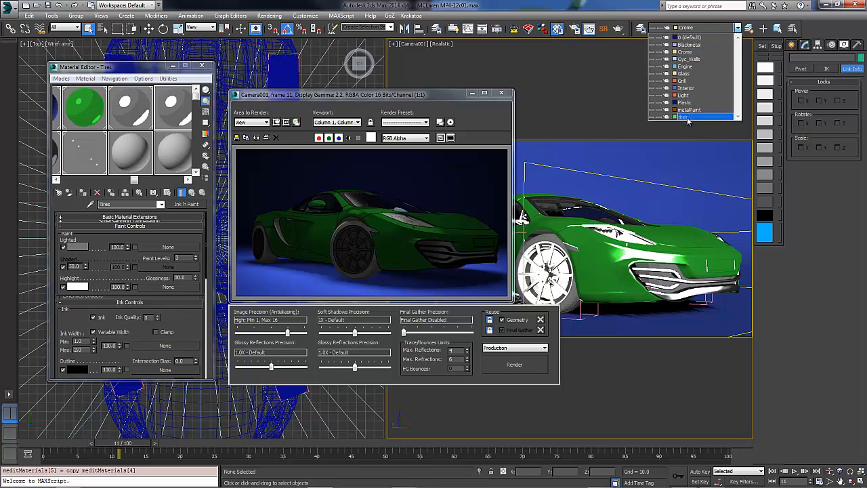
click(688, 117)
click(777, 28)
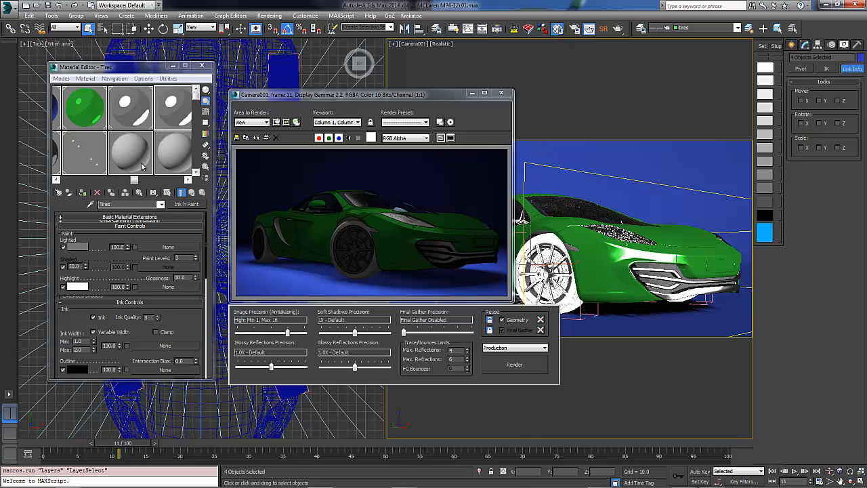
click(83, 193)
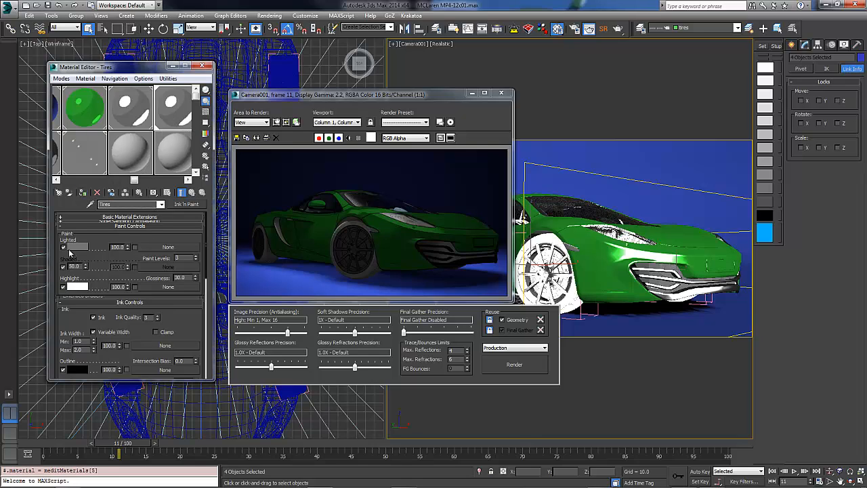
Step: Darken the Tires material's lighted color to RGB 3, 3, 3
click(77, 246)
drag(270, 76, 267, 59)
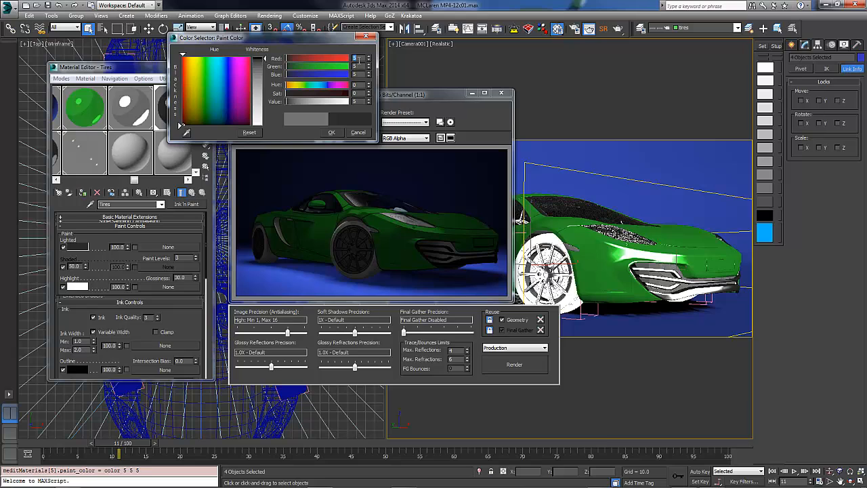
key(Tab)
text(3)
key(Tab)
text(3)
key(Tab)
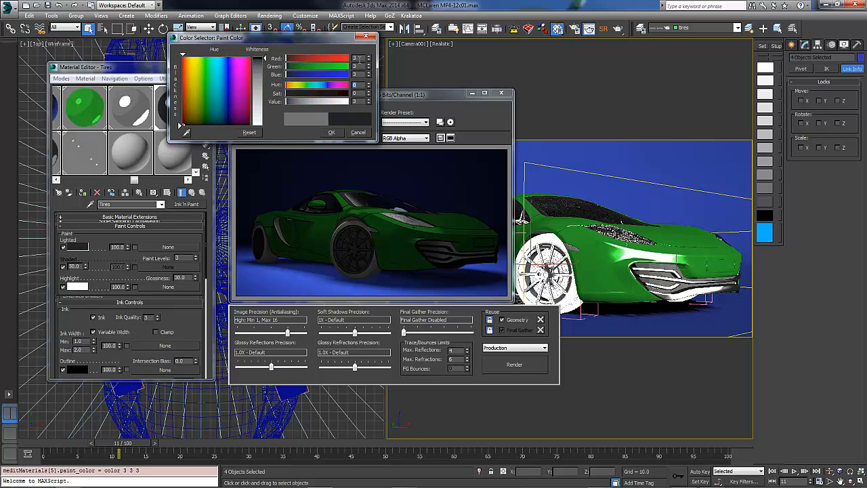
click(332, 133)
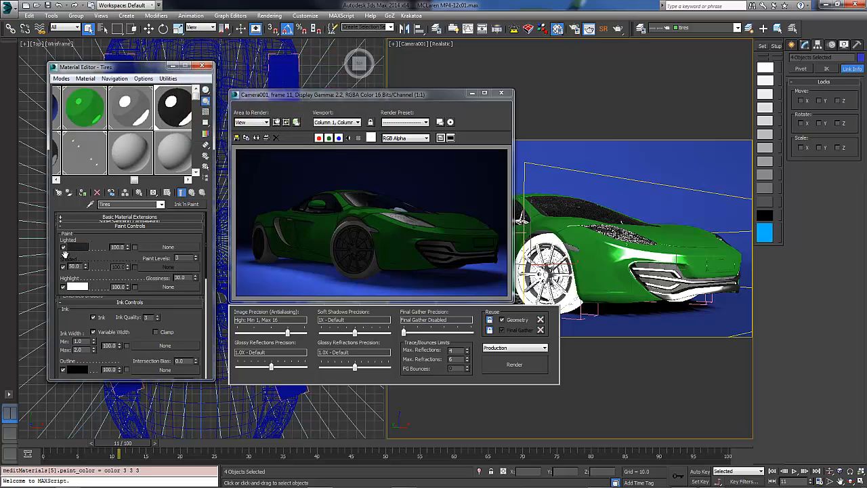
Step: Copy the Tires lighted color to its highlight and lighten the highlight to RGB 30, 30, 30
drag(80, 278, 80, 285)
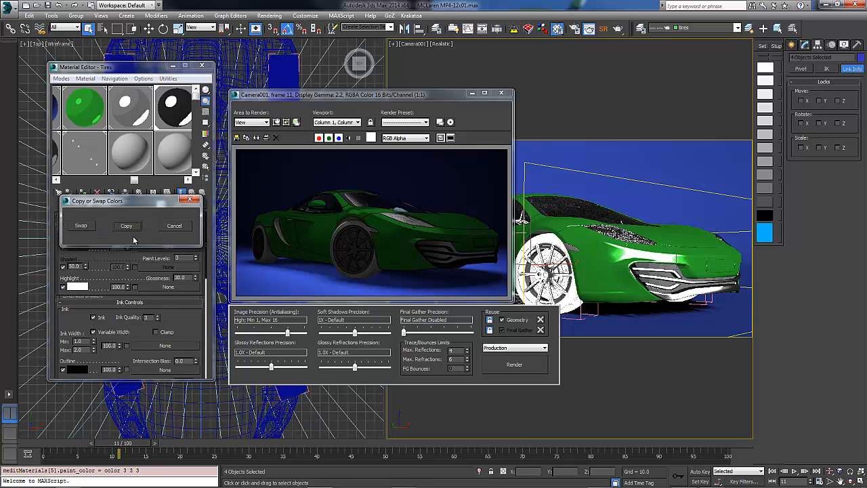
click(135, 228)
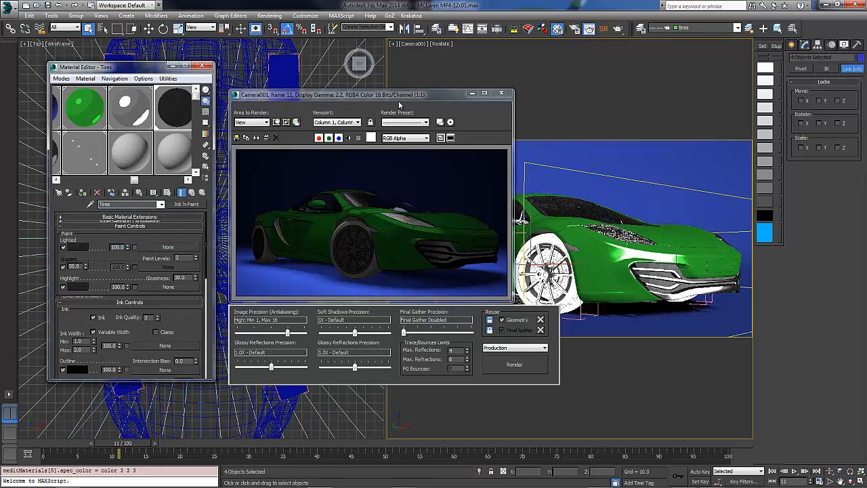
click(78, 287)
drag(259, 66, 257, 68)
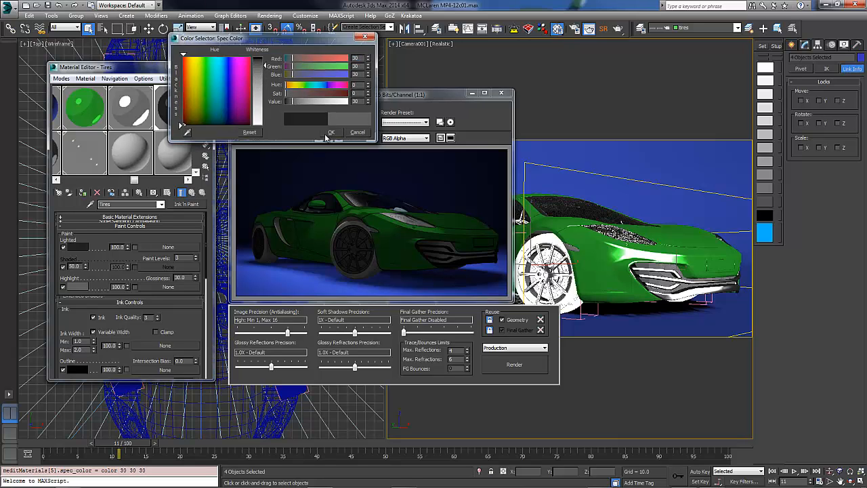
click(330, 132)
Step: Set the Tires material's glossiness to 70
double_click(180, 277)
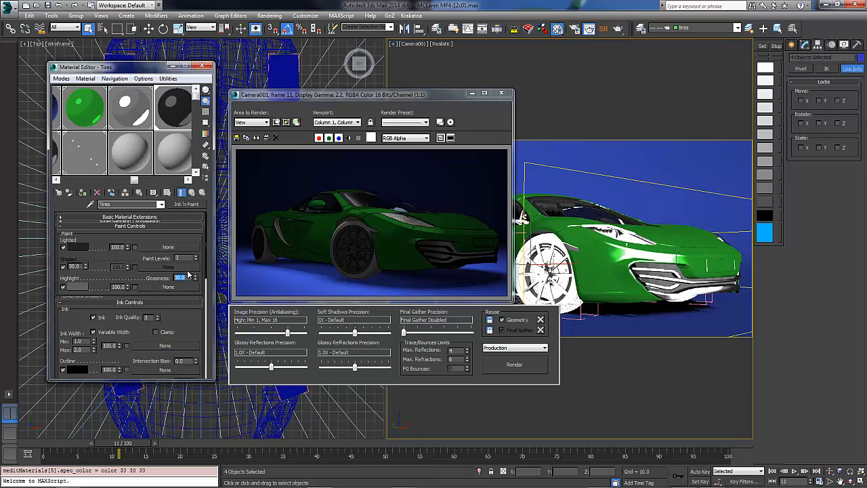
text(70)
key(Return)
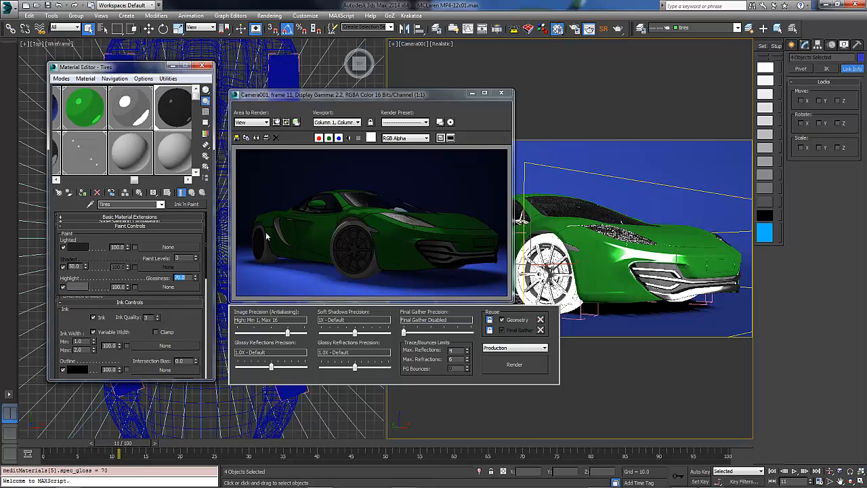
Step: Enlarge the render region to enclose the whole front tire, test-render it and move the render window aside
click(276, 122)
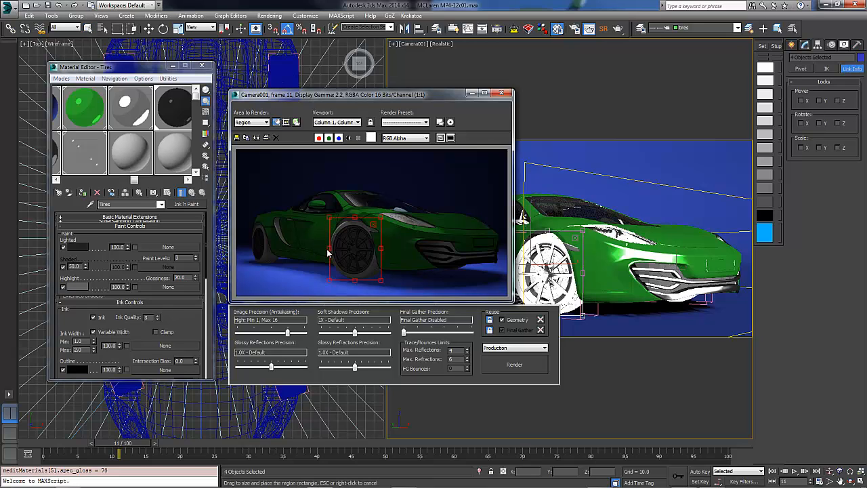
drag(329, 247, 364, 236)
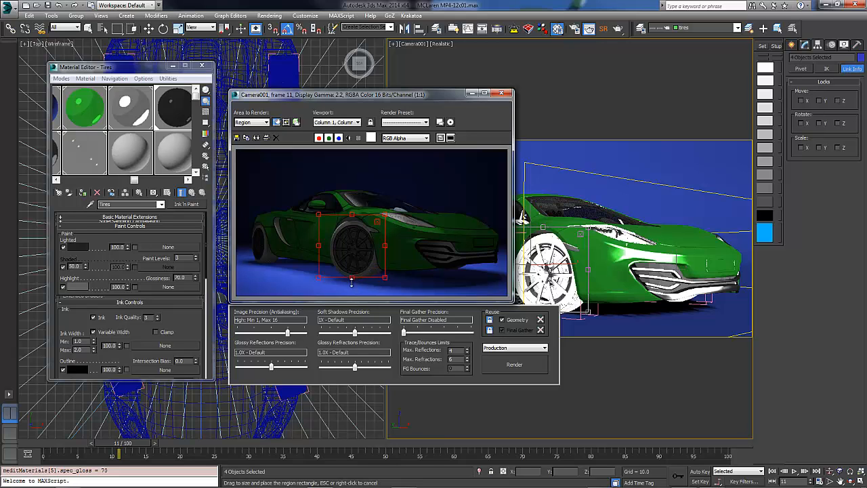
drag(352, 280, 352, 288)
click(514, 364)
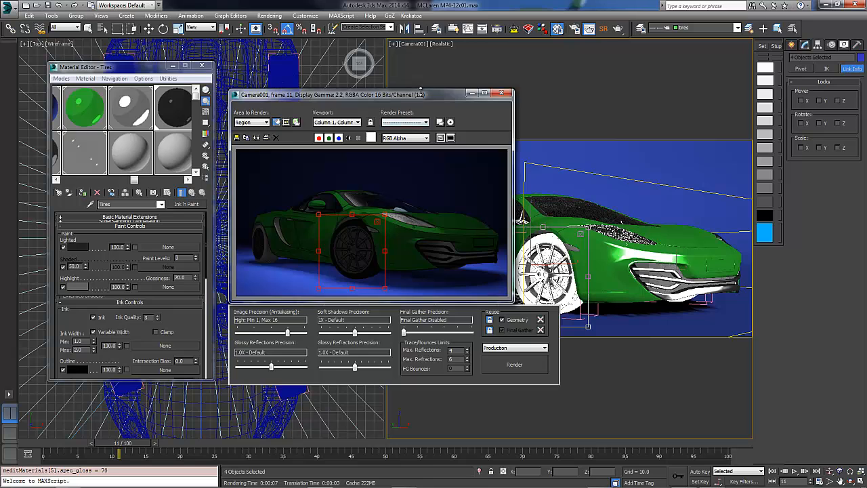
drag(420, 94, 194, 62)
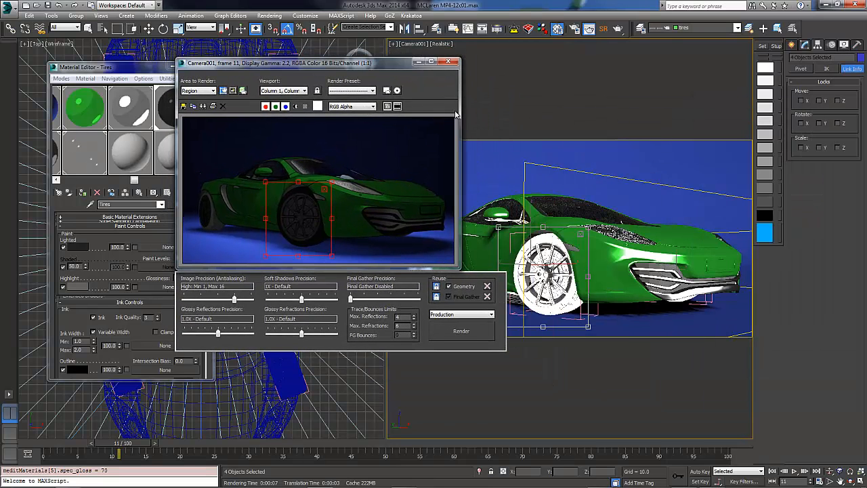
Step: Set the Tires material's lighted color to RGB 6, 6, 6
click(77, 247)
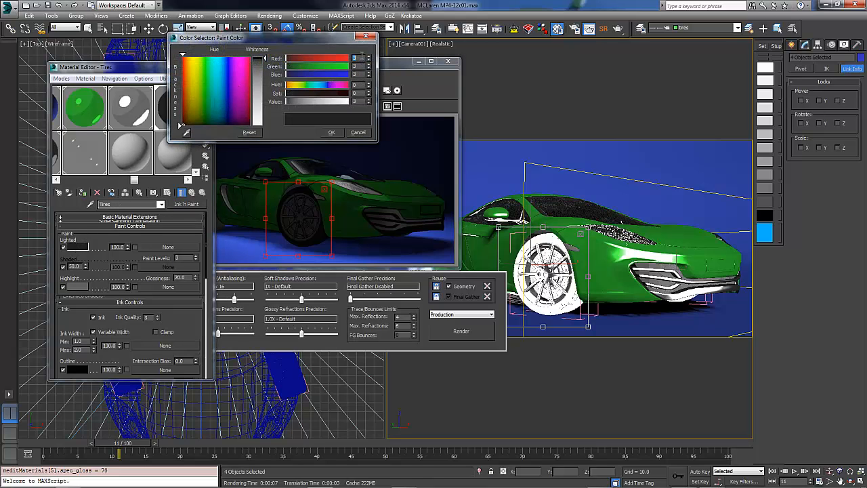
key(Tab)
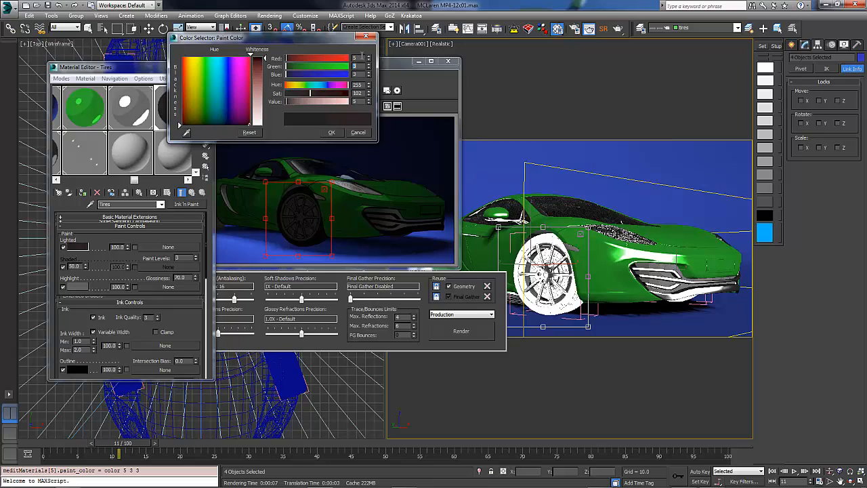
text(5)
key(Tab)
text(5)
key(Tab)
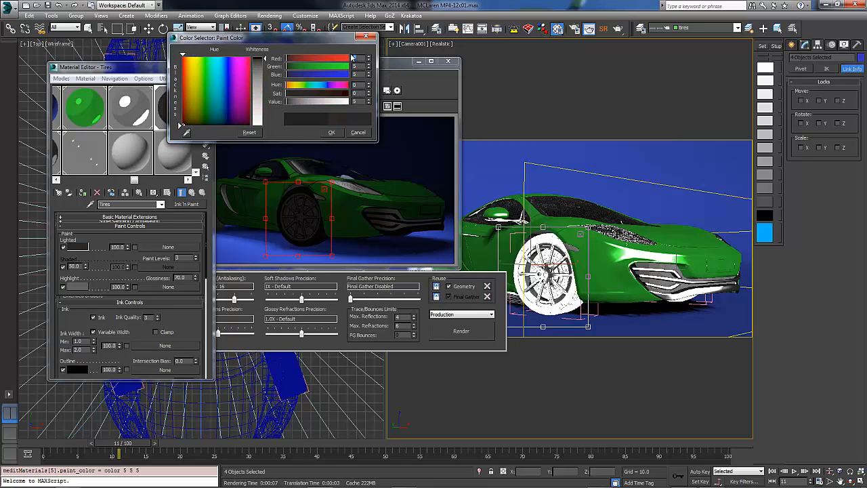
text(6)
key(Tab)
text(6)
key(Tab)
text(6)
key(Tab)
click(329, 131)
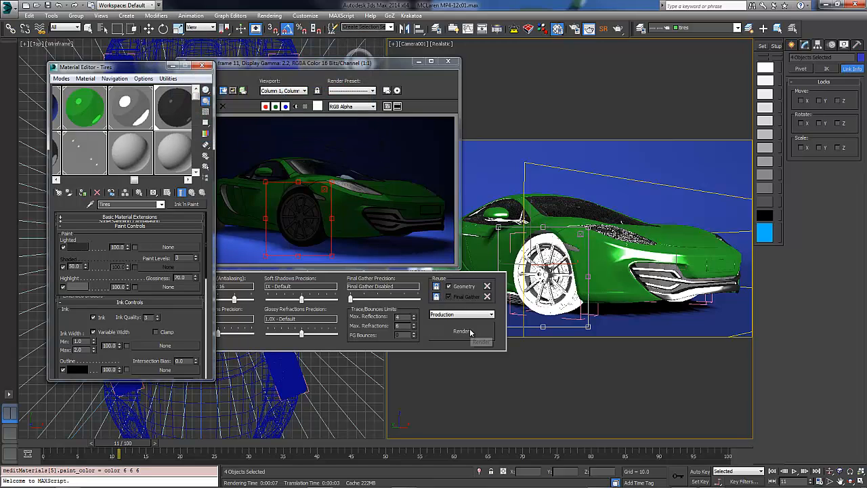
Step: Lighten the Tires material's highlight color to RGB 134, 134, 134
click(77, 286)
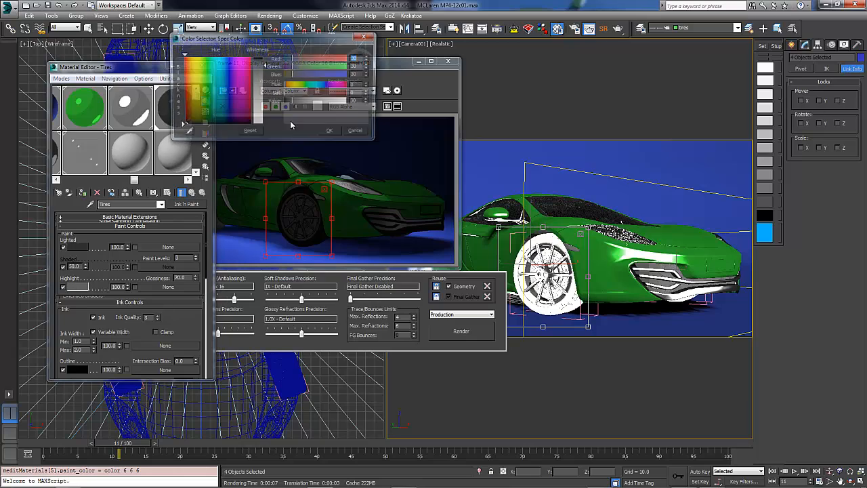
drag(266, 66, 264, 95)
click(331, 135)
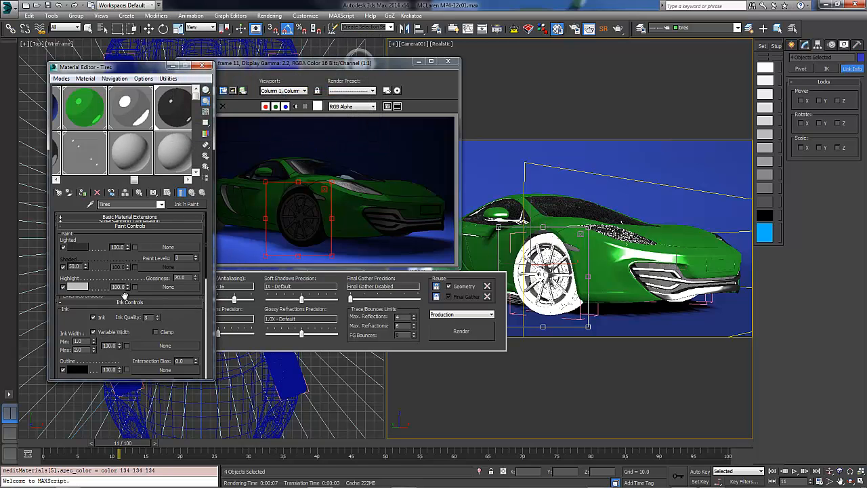
Step: Set the Tires material's ink width to minimum 0.5 and maximum 1.0, then test-render the wheel region
double_click(79, 341)
key(Tab)
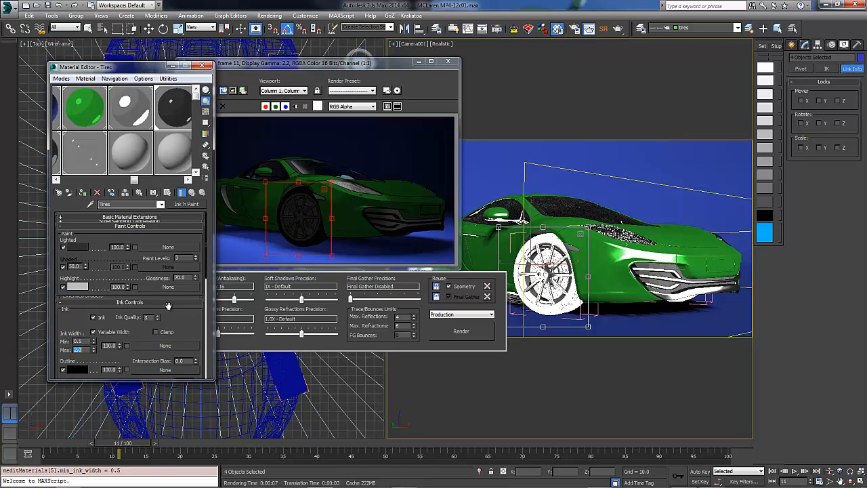
text(1.0)
click(463, 332)
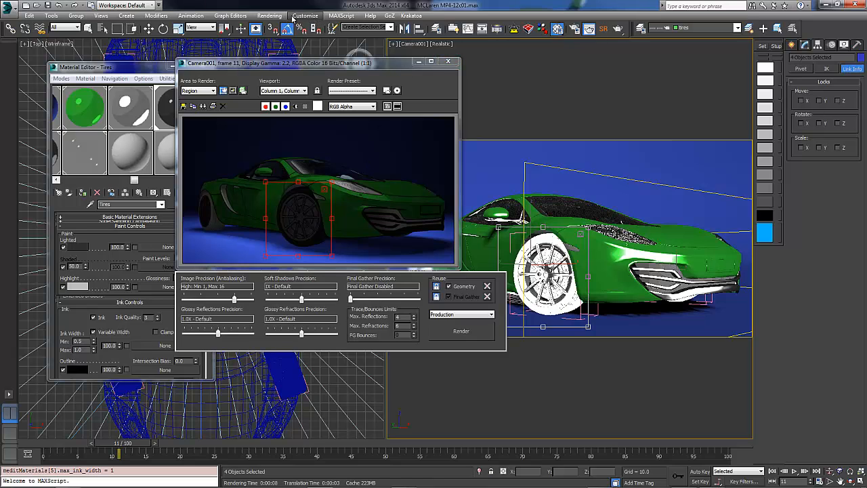
Step: Set the mr Photographic Exposure Control's exposure value (EV) to 1 in the environment settings
key(8)
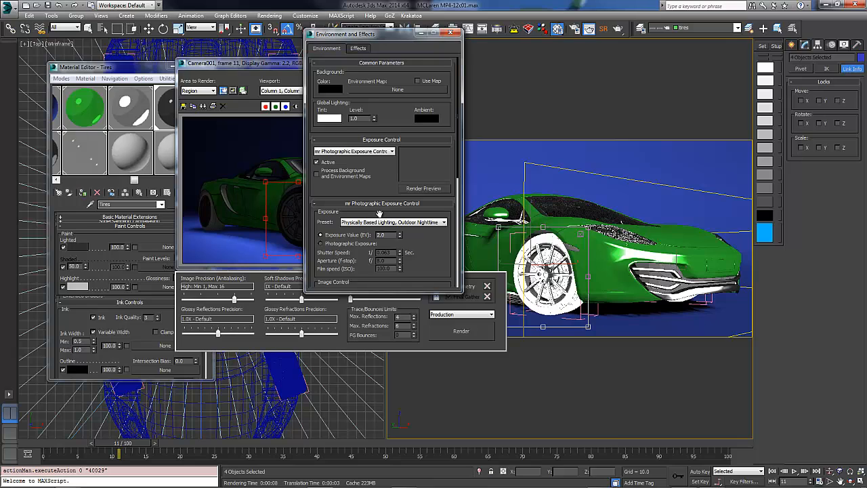
double_click(389, 235)
text(1)
key(Return)
click(450, 32)
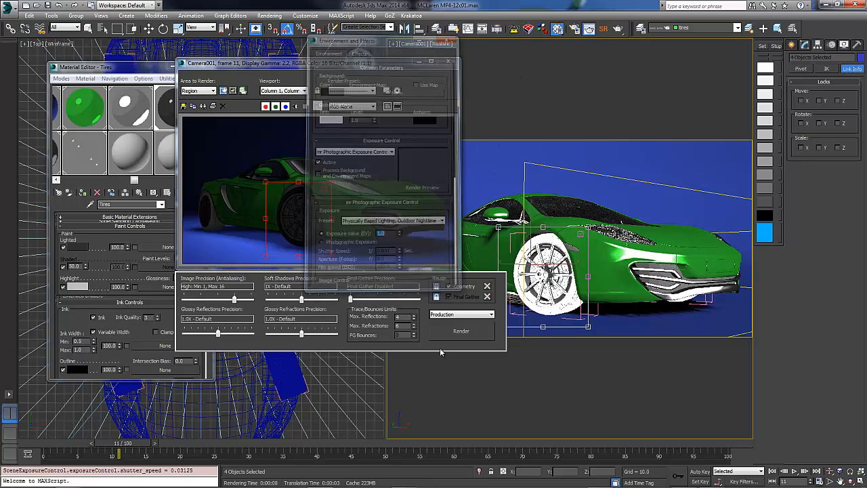
Step: Test-render the front wheel region with the new exposure, then dismiss the region and the render window
click(461, 331)
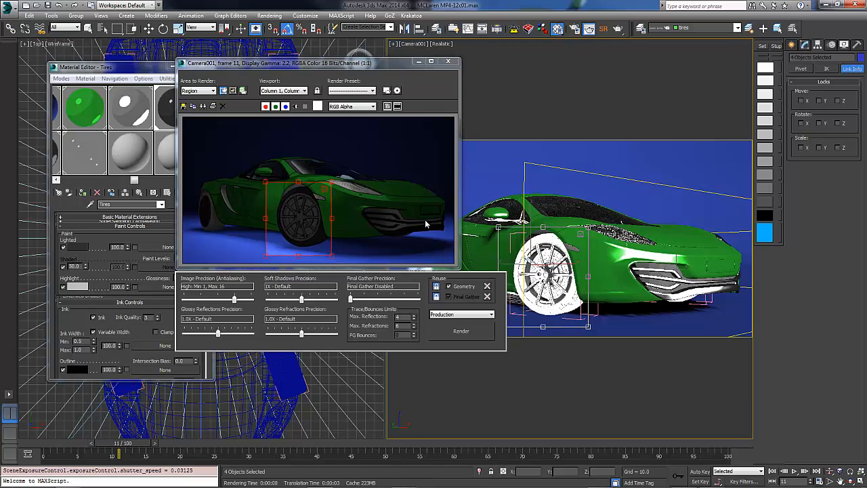
click(325, 189)
click(447, 62)
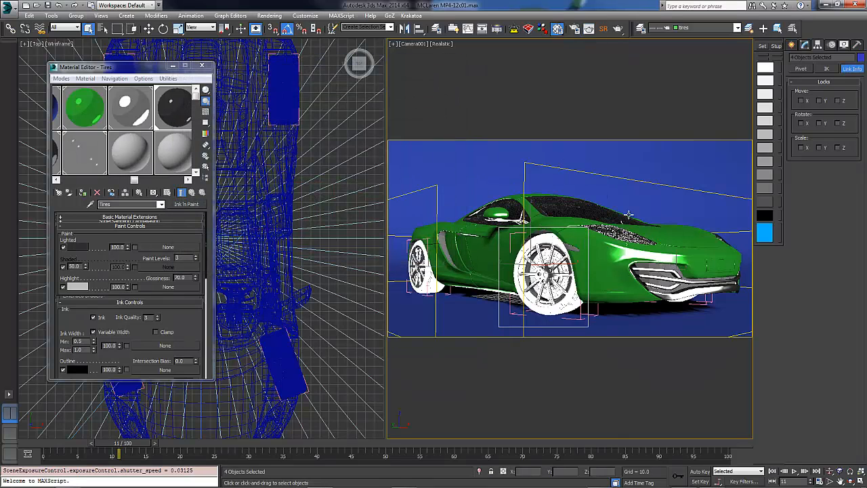
Step: Make Interior the current layer, then copy the Tires material to an empty sample slot and rename the copy Intirior
click(737, 28)
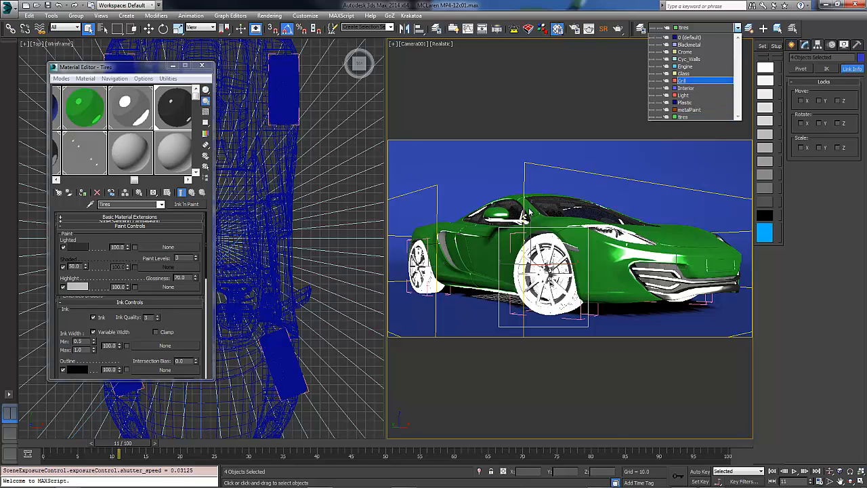
click(686, 88)
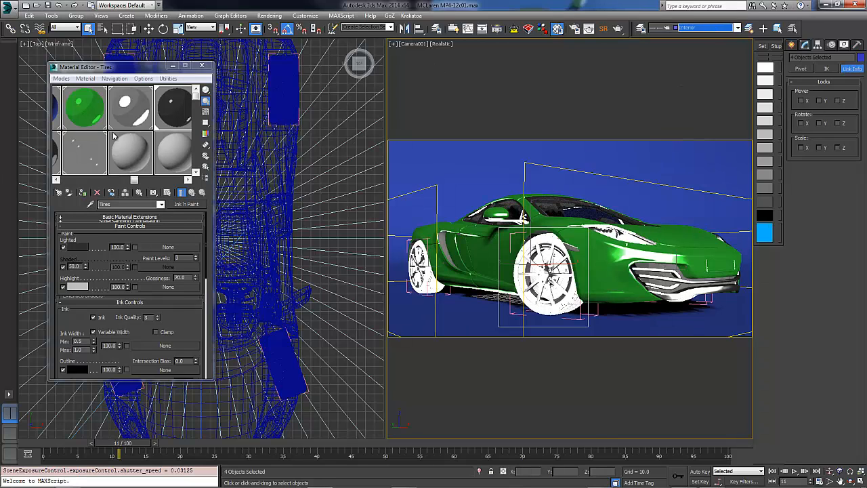
click(175, 103)
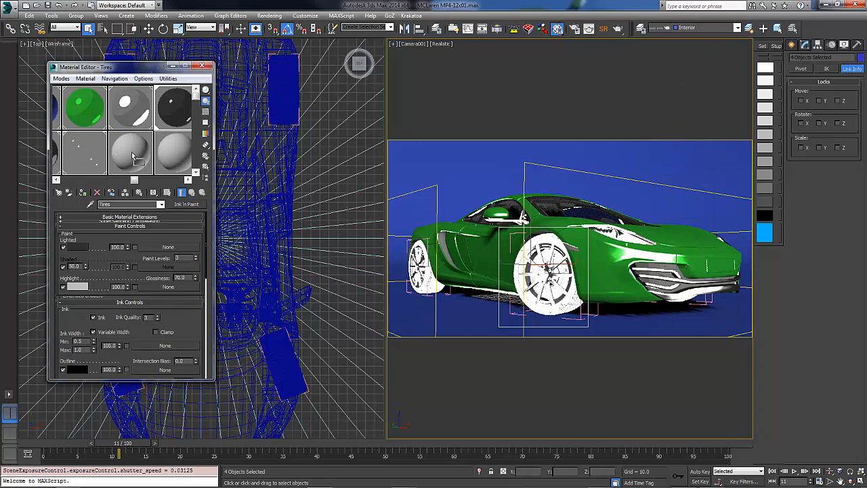
drag(133, 156, 131, 156)
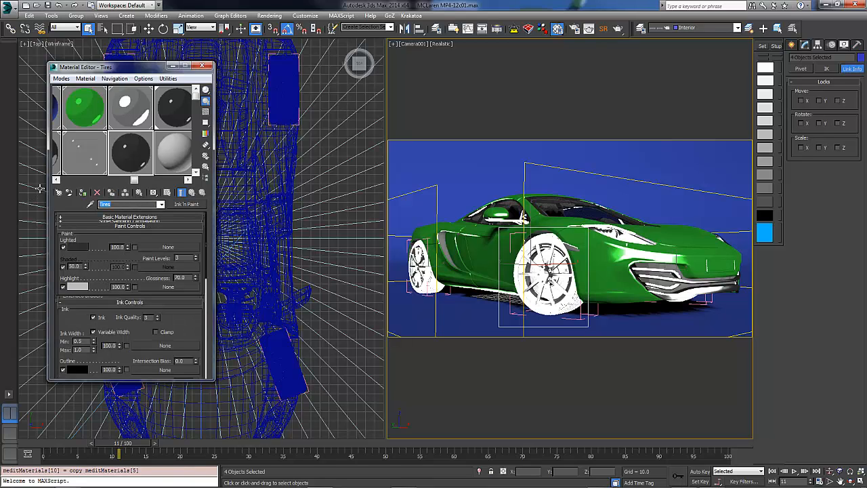
text(Interior)
Step: Set the Intirior material's lighted color to a dark brown, RGB 31, 7, 1
click(76, 247)
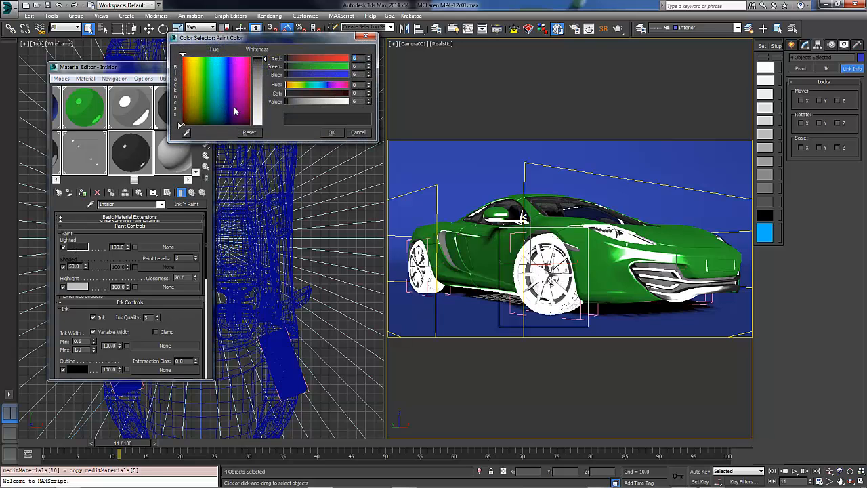
click(189, 67)
drag(189, 67, 180, 61)
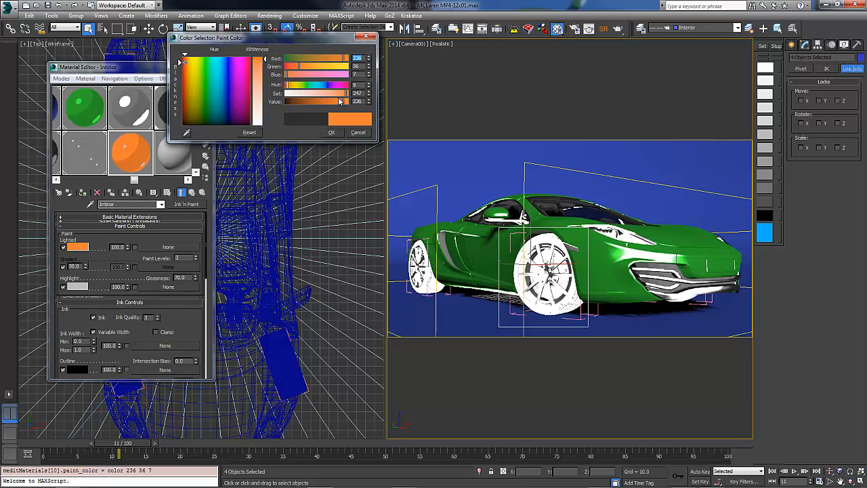
drag(340, 101, 293, 101)
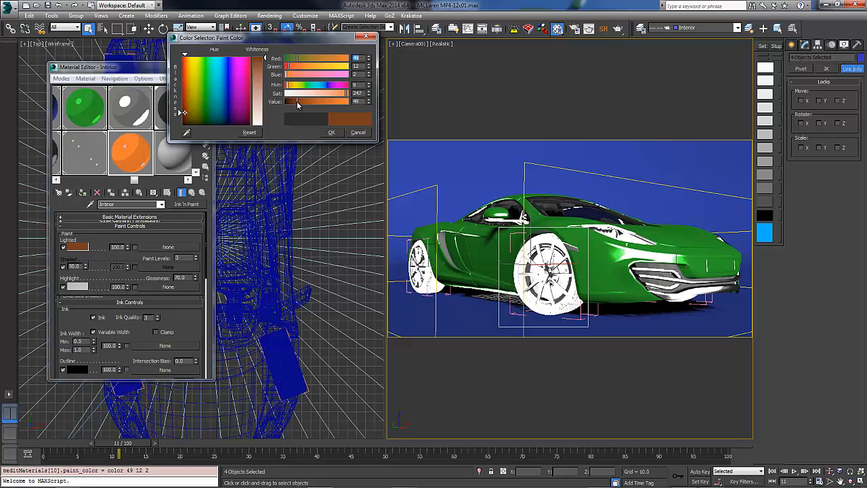
click(331, 132)
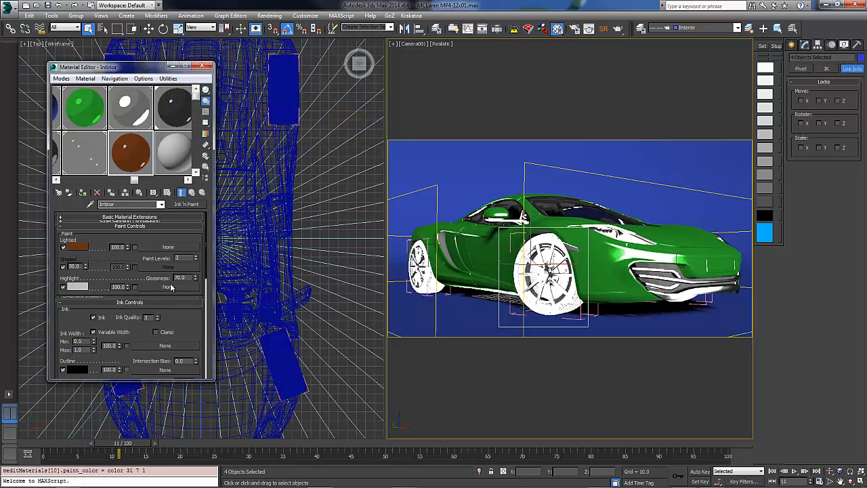
Step: Sample the lighted brown as the Intirior material's highlight color and brighten it to orange, RGB 170, 36, 5
click(79, 286)
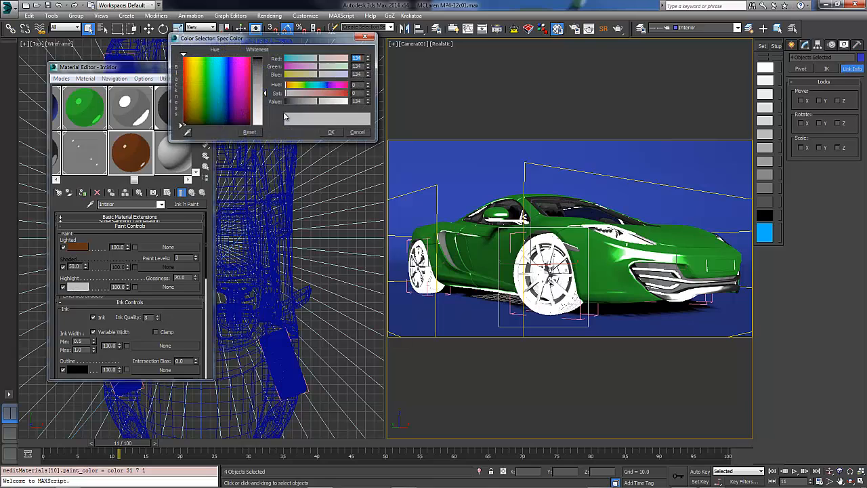
click(78, 246)
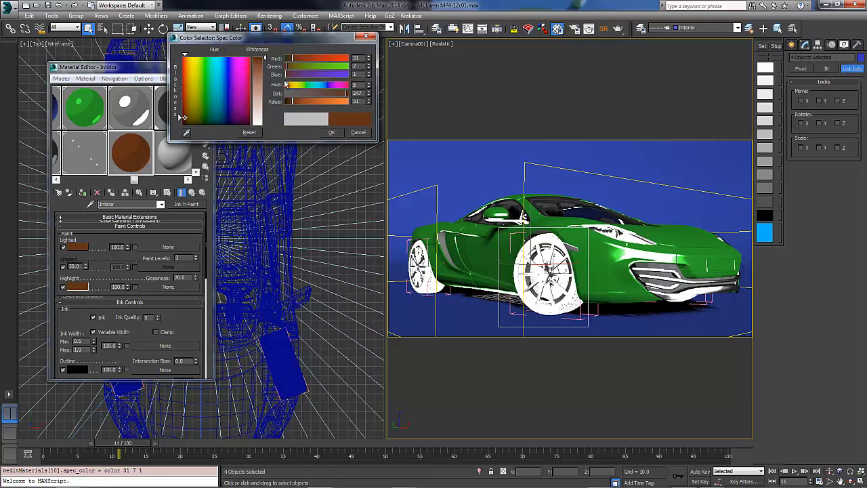
drag(293, 102, 330, 109)
click(332, 133)
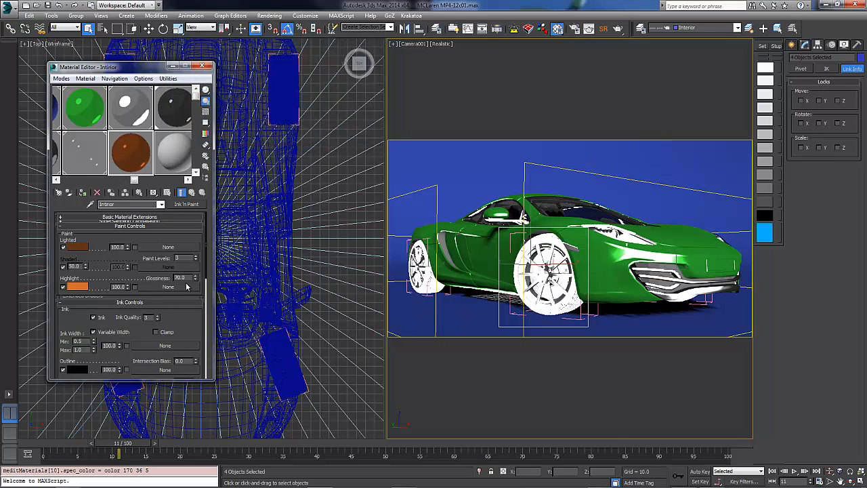
Step: Set the Intirior material's glossiness to 50 and its shaded value to 30
drag(185, 278, 113, 268)
text(50)
key(Return)
scroll(103, 271, down, 2)
drag(107, 238, 98, 244)
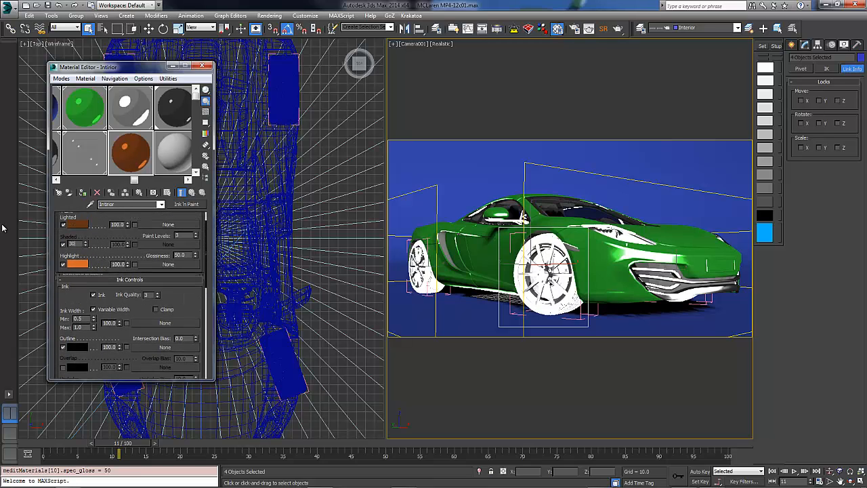
text(30)
key(Return)
Step: Set the Intirior material's ink width to minimum 1.0 and maximum 2.0, then assign it to all objects on the Interior layer
drag(84, 319, 32, 310)
text(1)
key(Tab)
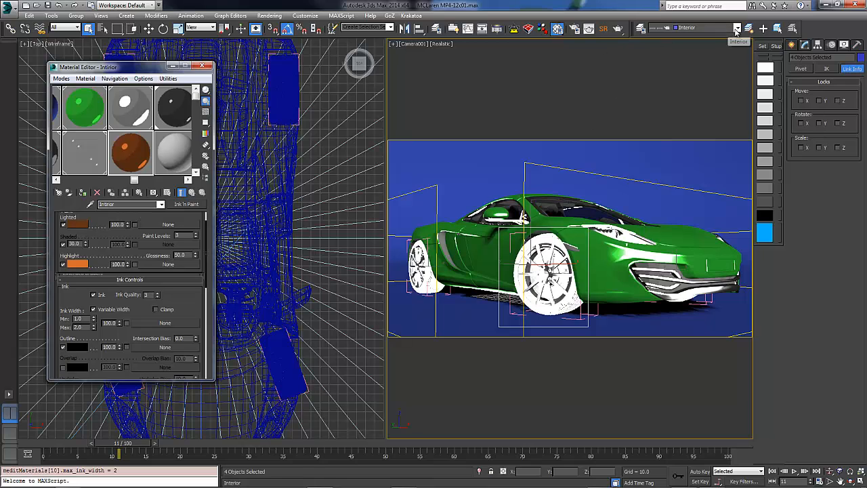
click(749, 28)
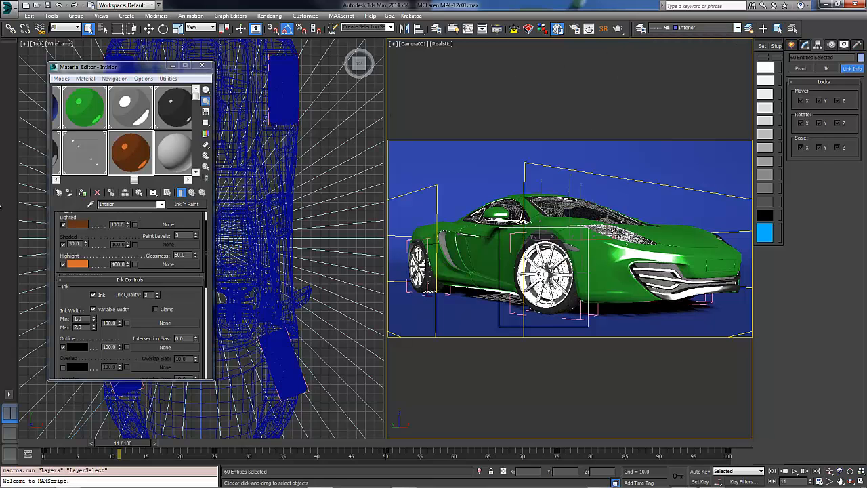
click(84, 193)
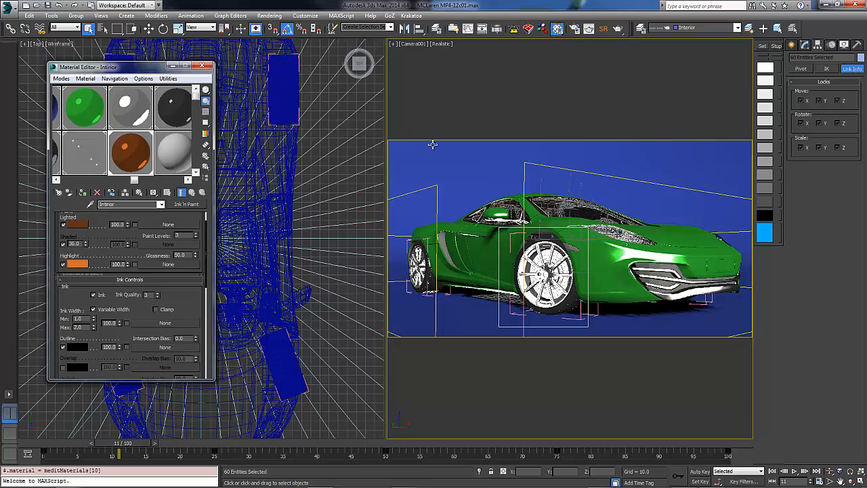
Step: Make Engine the current layer and select its objects, briefly isolating them to inspect the engine bay in a perspective view
click(174, 150)
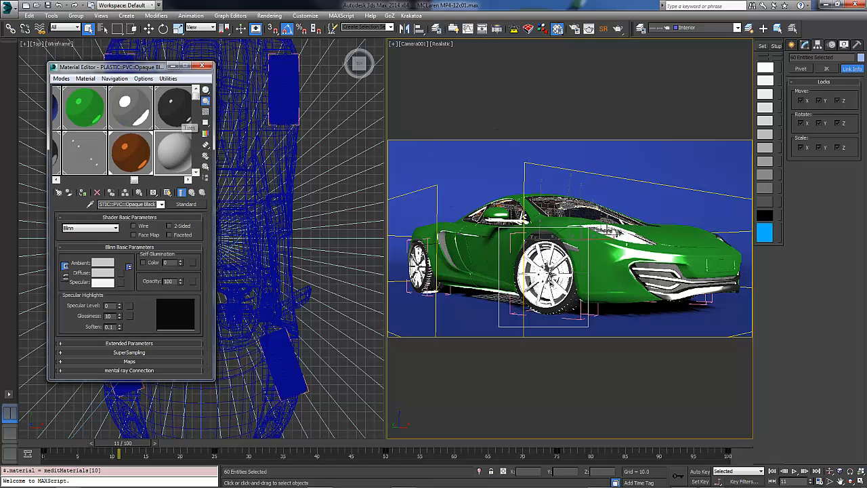
key(p)
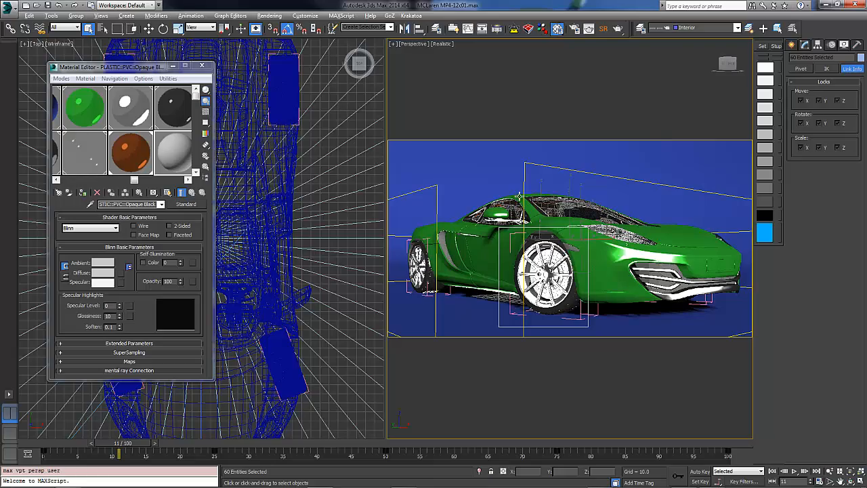
mouse_move(520, 197)
alt+middle_down()
mouse_move(516, 290)
mouse_move(525, 187)
alt+middle_up()
scroll(531, 218, up, 3)
middle_drag(530, 218, 590, 250)
click(737, 28)
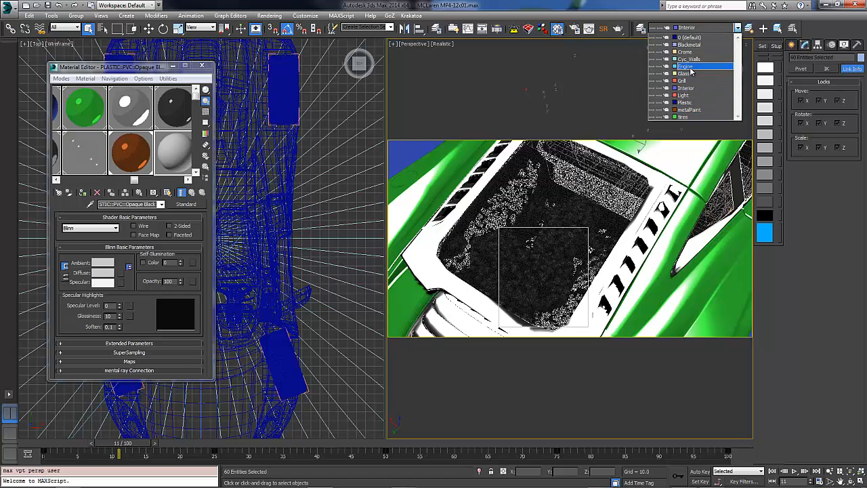
click(685, 66)
click(777, 28)
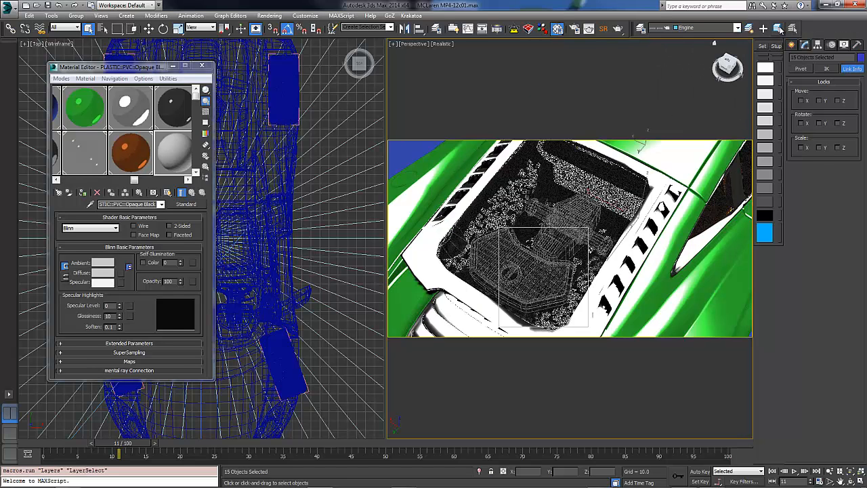
key(alt+q)
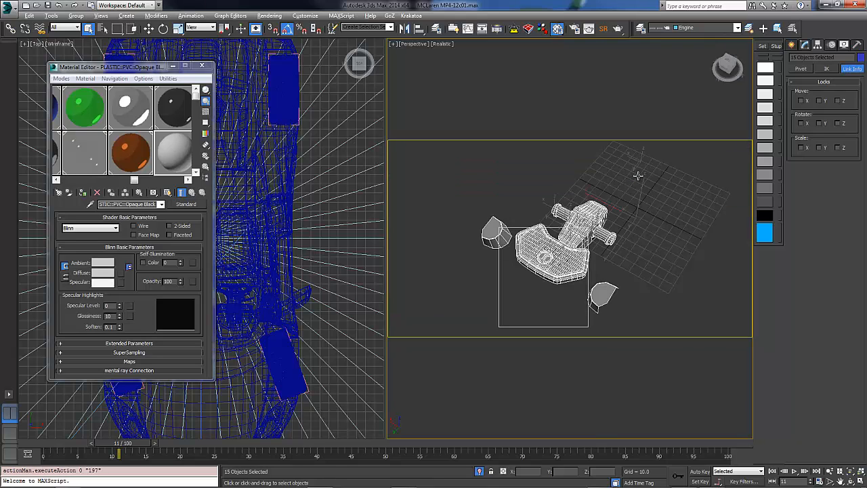
key(ctrl+z)
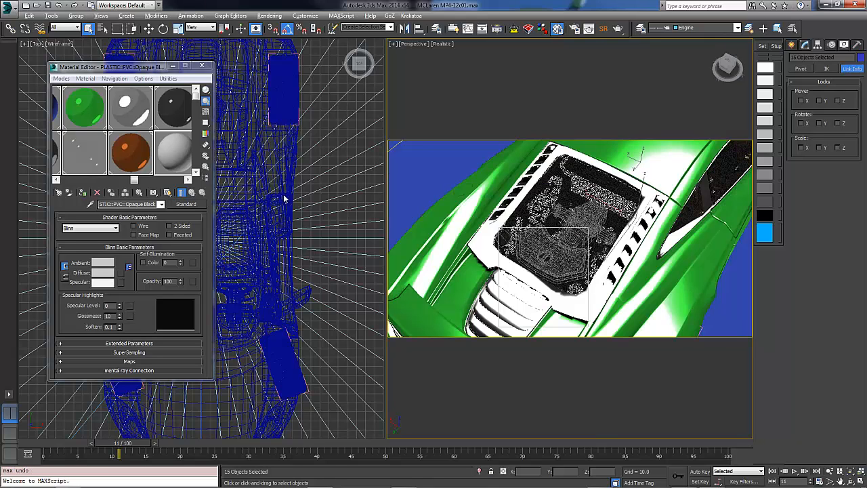
Step: Assign the existing Crome material to the selected engine objects
click(169, 113)
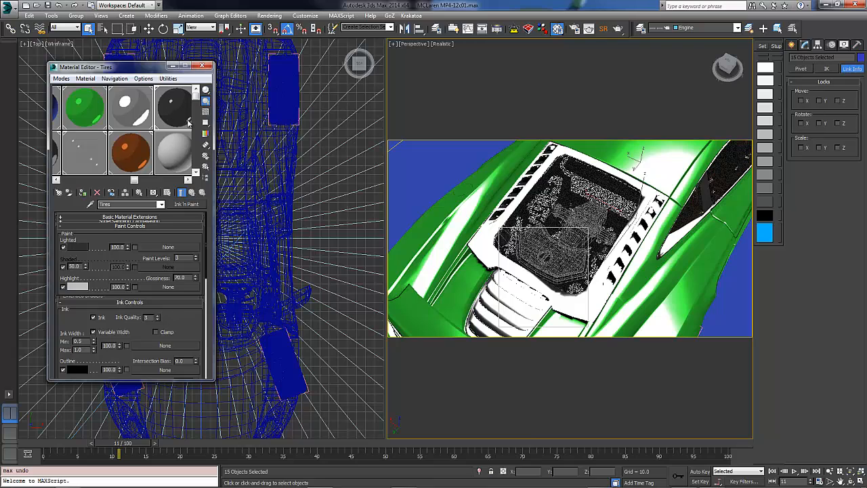
mouse_move(133, 181)
mouse_down()
mouse_move(60, 180)
mouse_move(153, 183)
mouse_up()
click(124, 162)
click(134, 102)
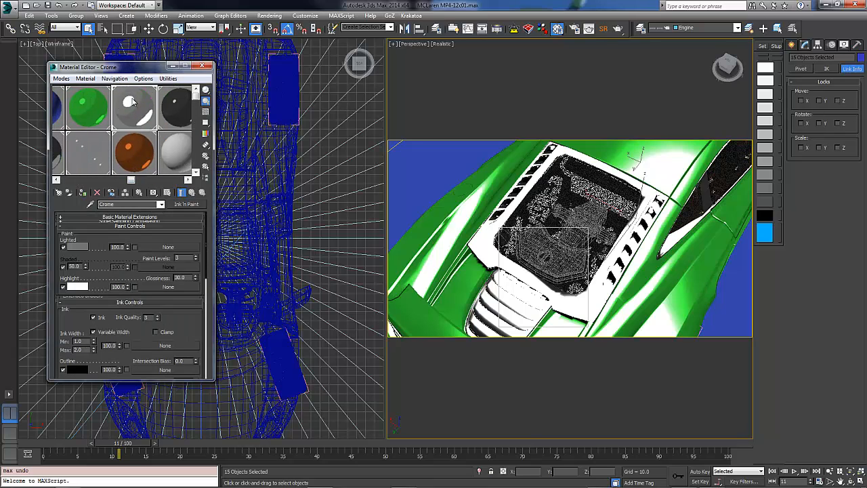
click(82, 192)
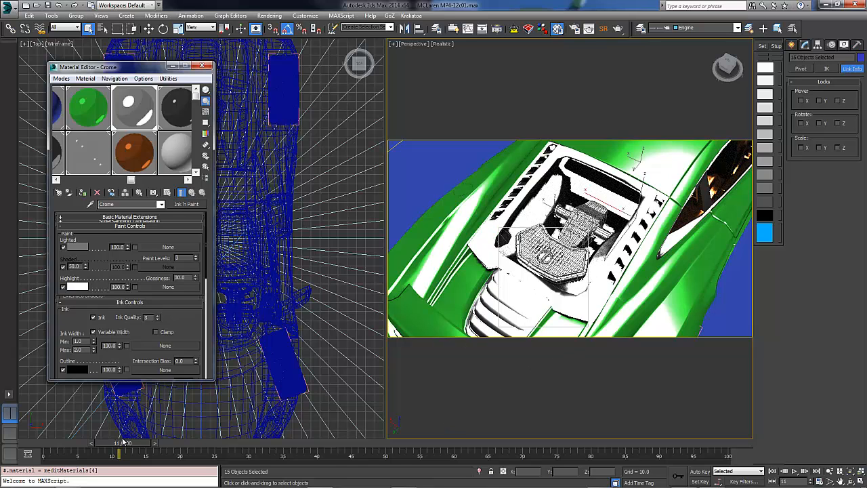
Step: Go to frame 25 in the camera view, then make Grill the current layer and select only its objects
drag(122, 442, 214, 442)
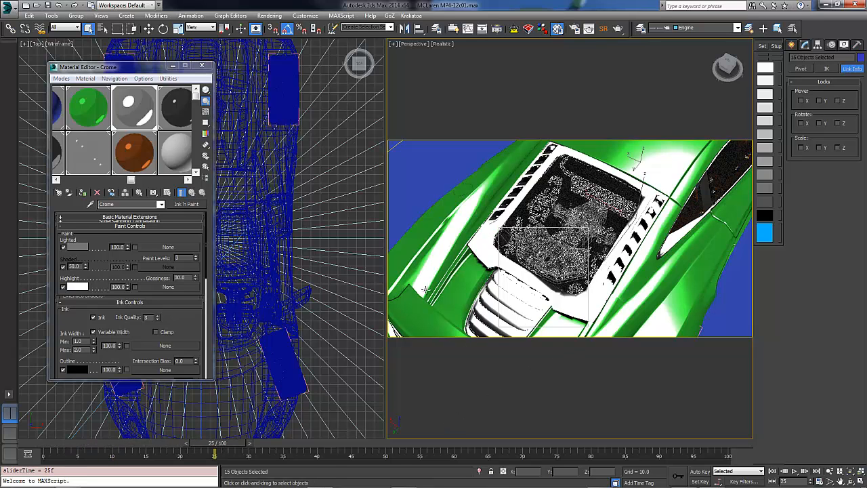
key(c)
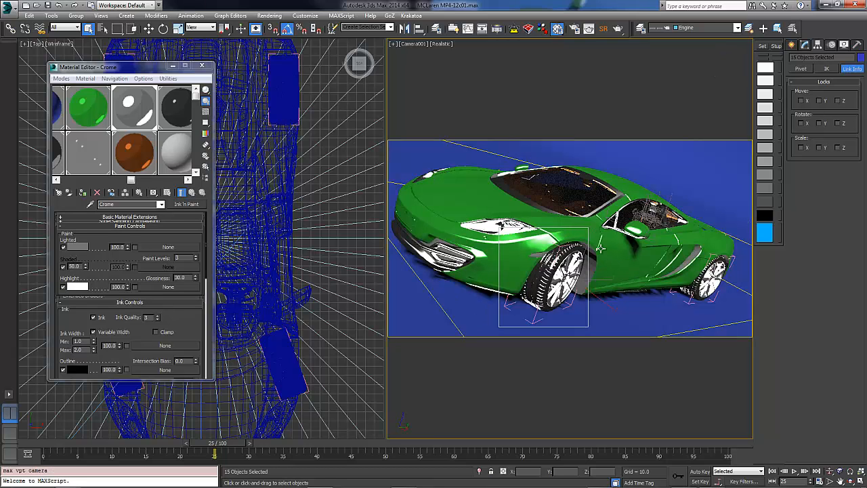
click(737, 28)
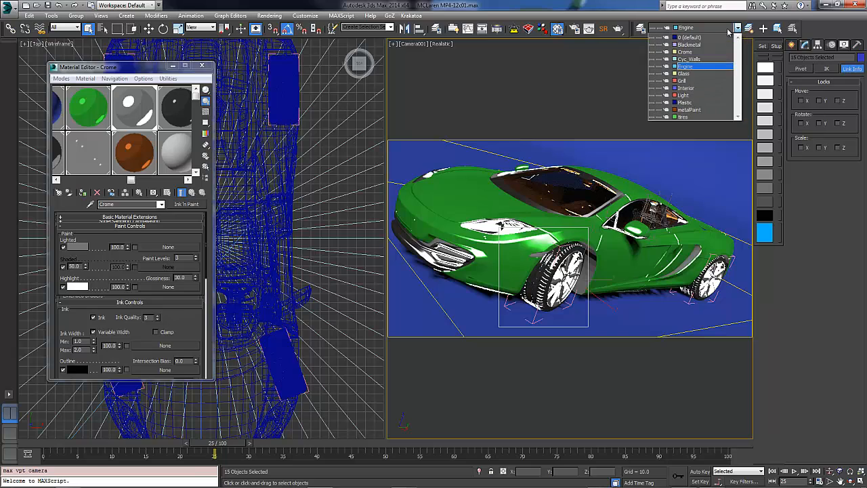
click(694, 80)
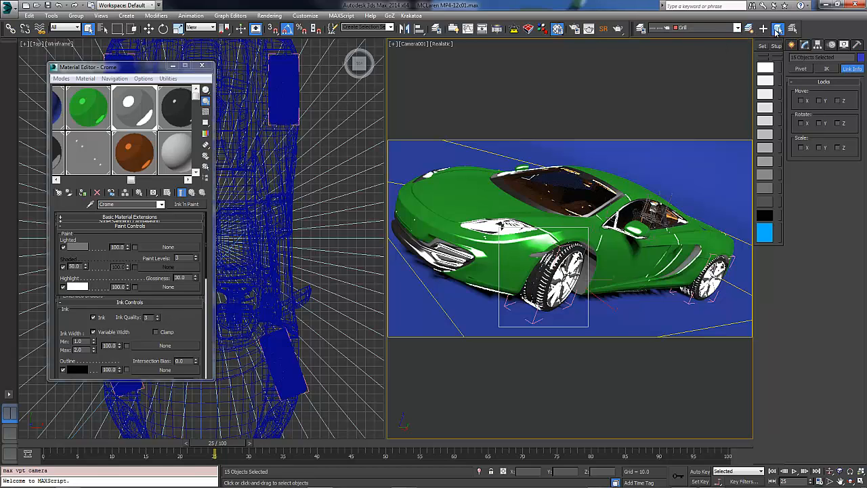
click(777, 28)
click(439, 241)
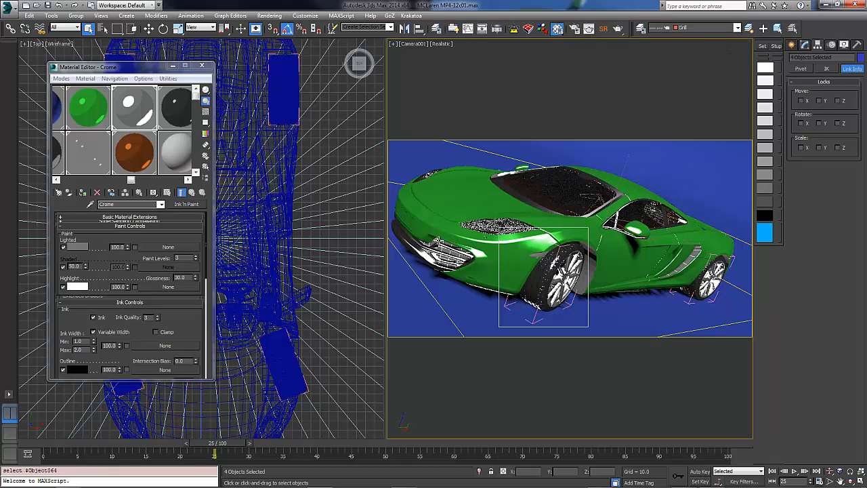
key(ctrl+z)
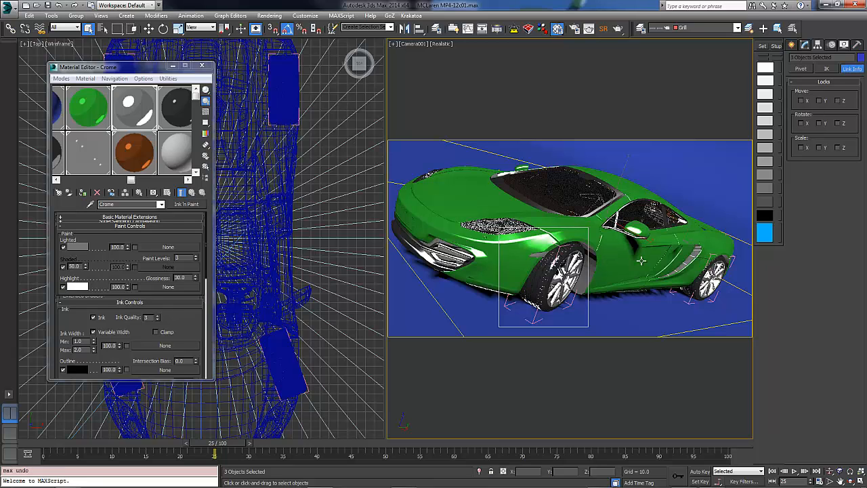
Step: Copy the Tires material into the empty sample slot next to the orange Intirior material
click(178, 162)
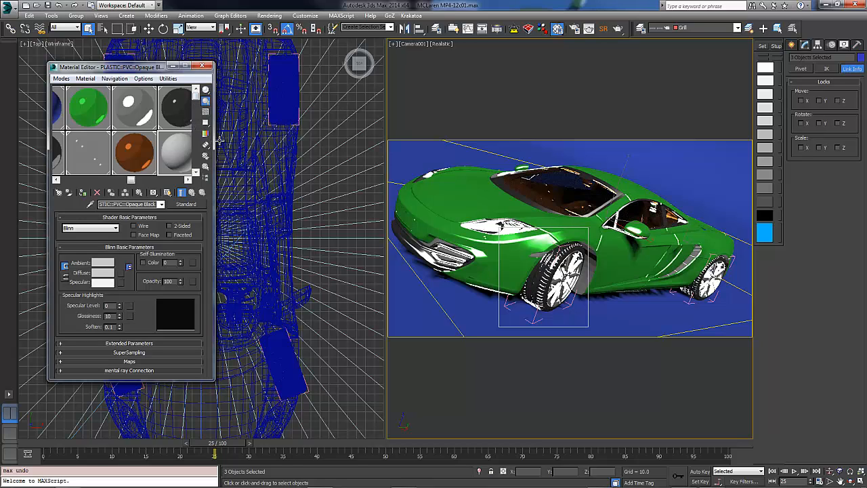
click(188, 180)
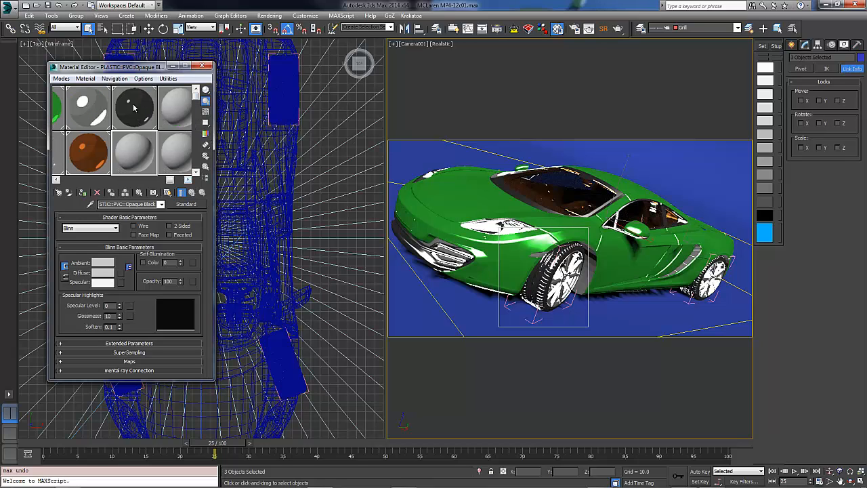
click(126, 157)
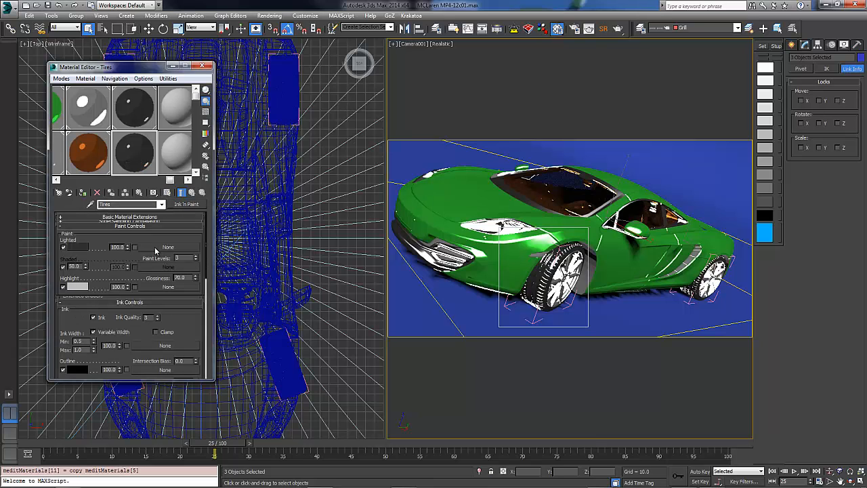
Step: Load grill.jpg from the MCLaren MP4-12c Textures folder as a bitmap in the copied material's Lighted paint map
click(169, 248)
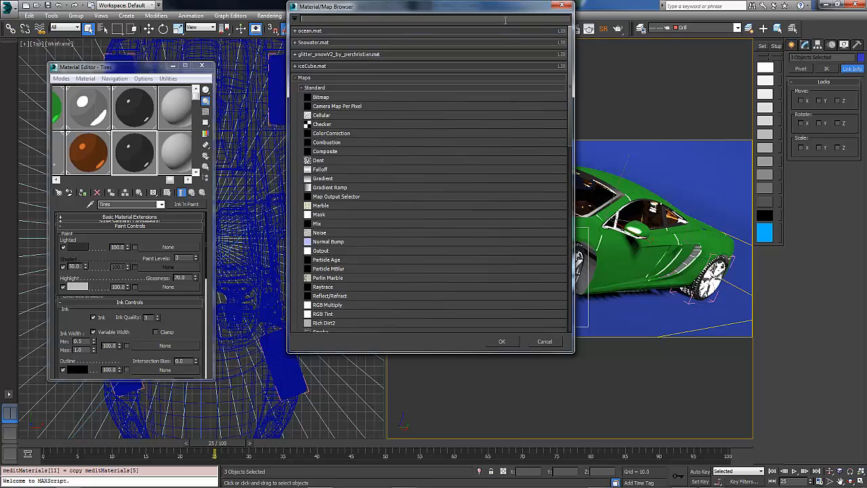
drag(504, 8, 338, 41)
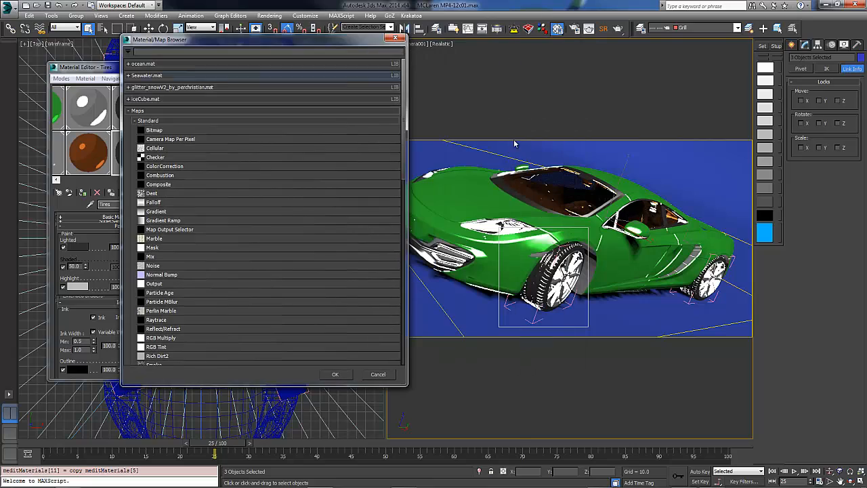
double_click(152, 131)
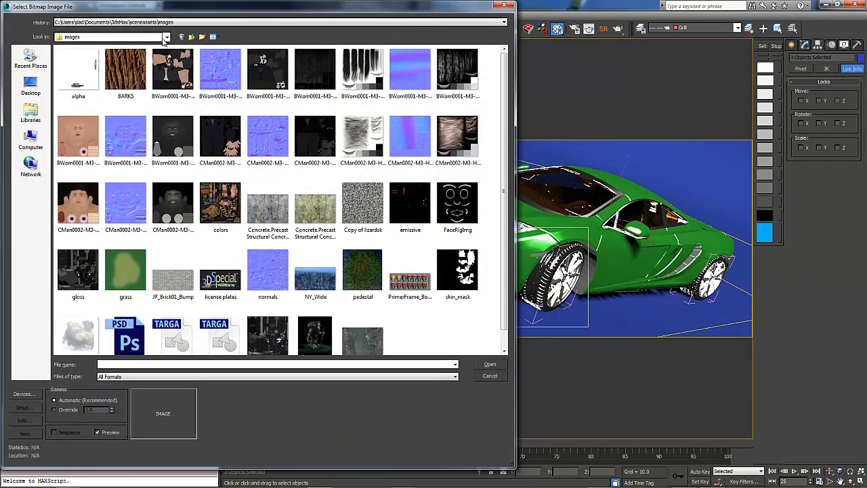
click(166, 37)
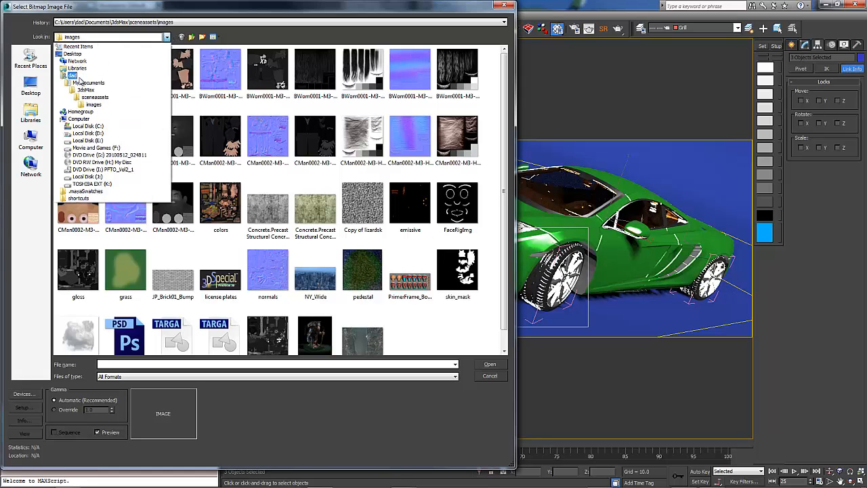
click(76, 82)
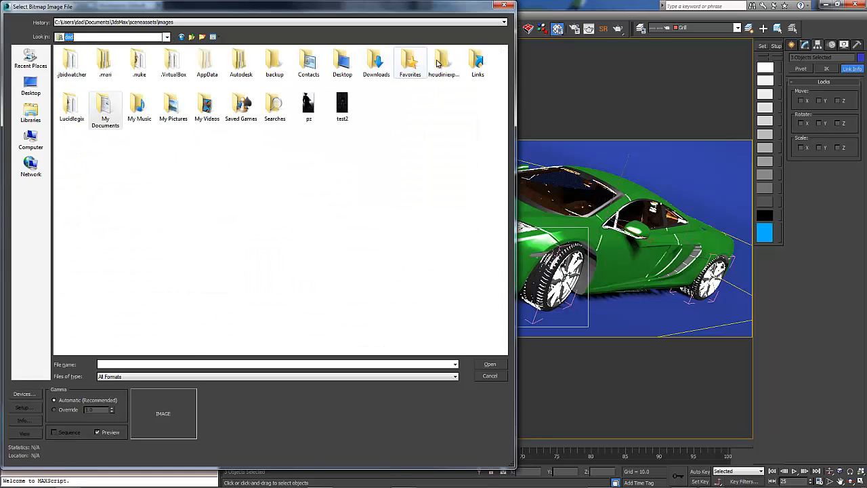
double_click(379, 65)
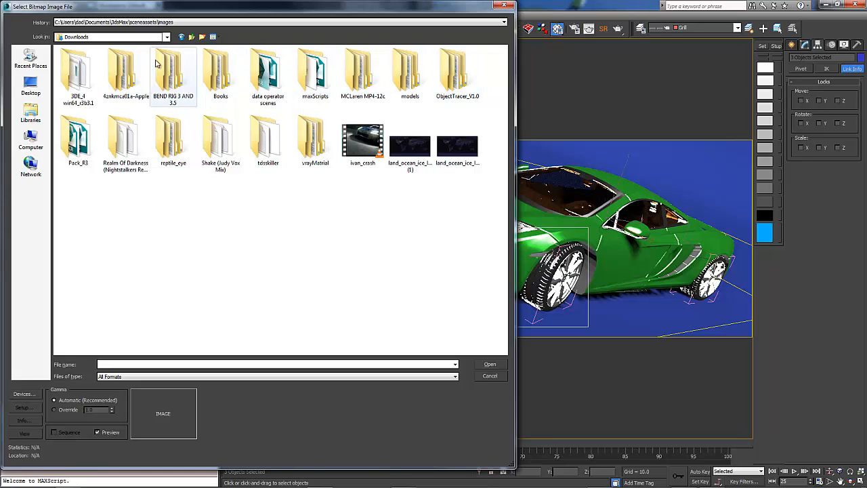
double_click(360, 77)
double_click(84, 61)
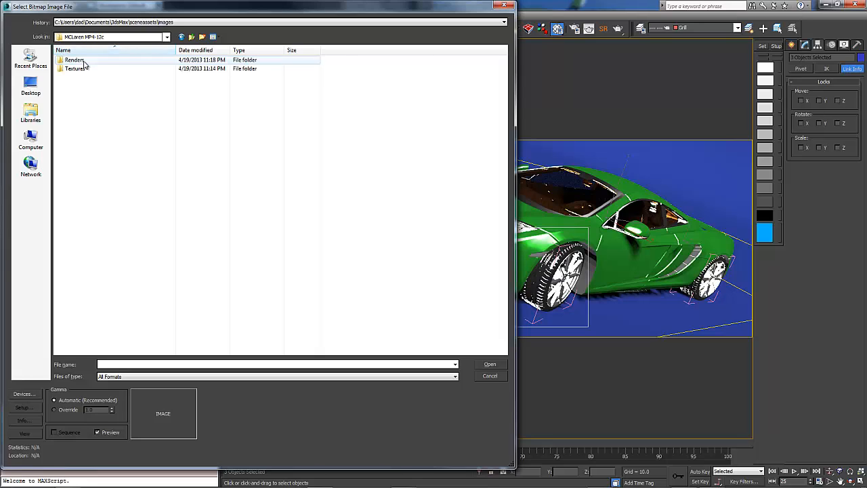
double_click(77, 67)
click(73, 79)
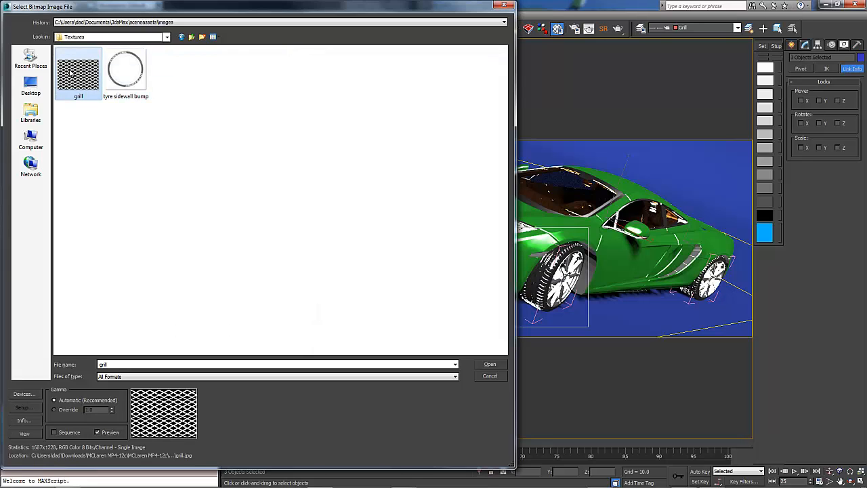
click(486, 368)
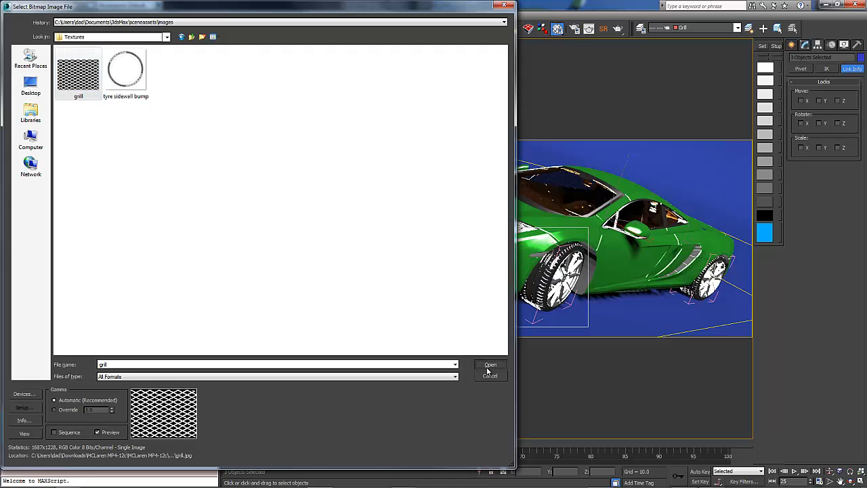
click(489, 366)
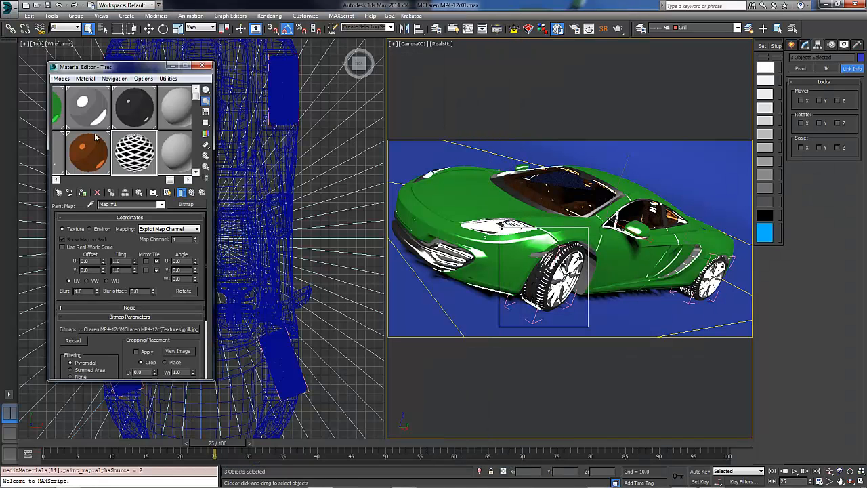
Step: Return to the copied material's Ink 'n Paint settings and rename the material to Grill
click(191, 193)
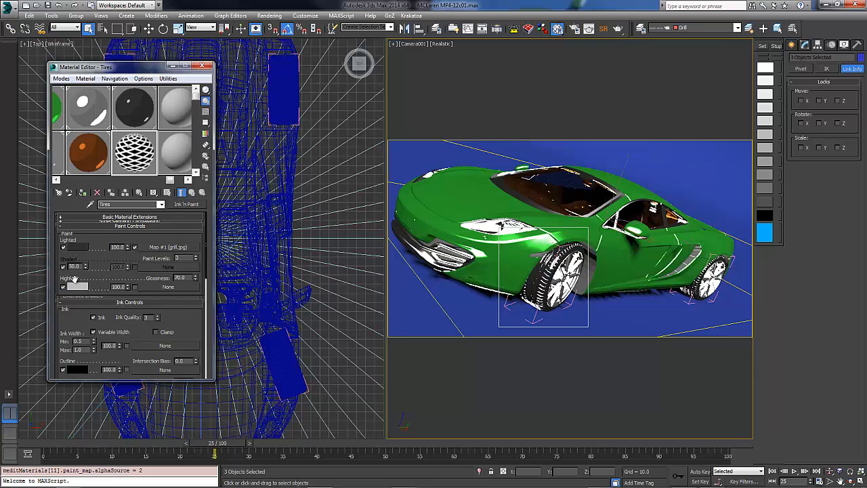
mouse_move(80, 321)
mouse_down()
mouse_move(109, 96)
mouse_move(90, 211)
mouse_up()
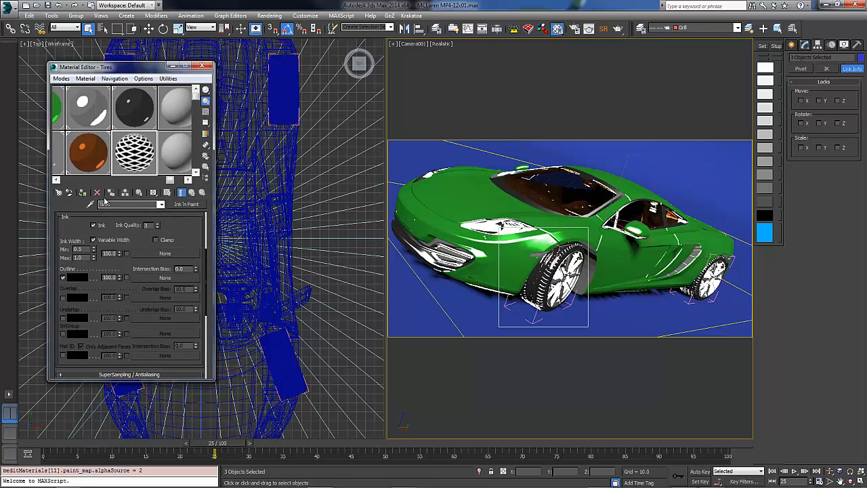
click(82, 193)
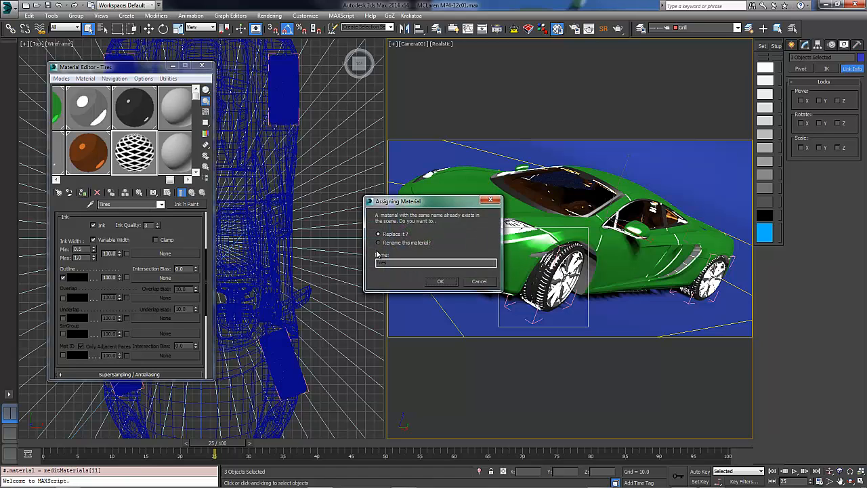
click(441, 281)
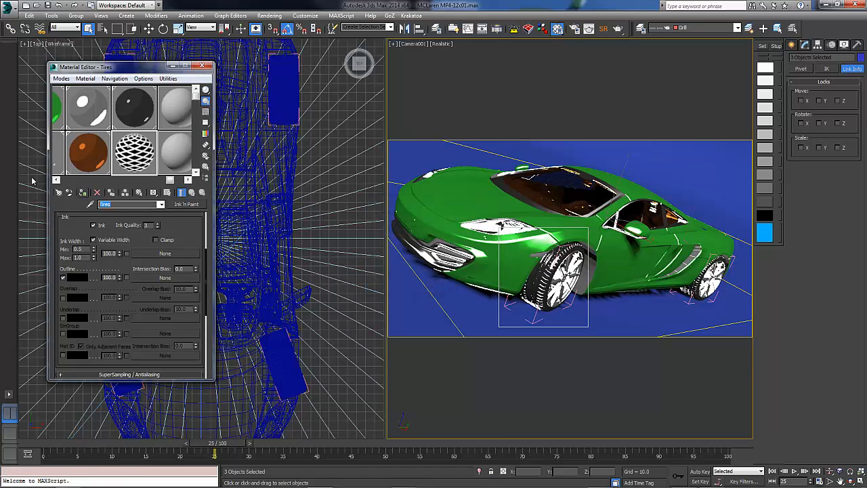
text(Grill)
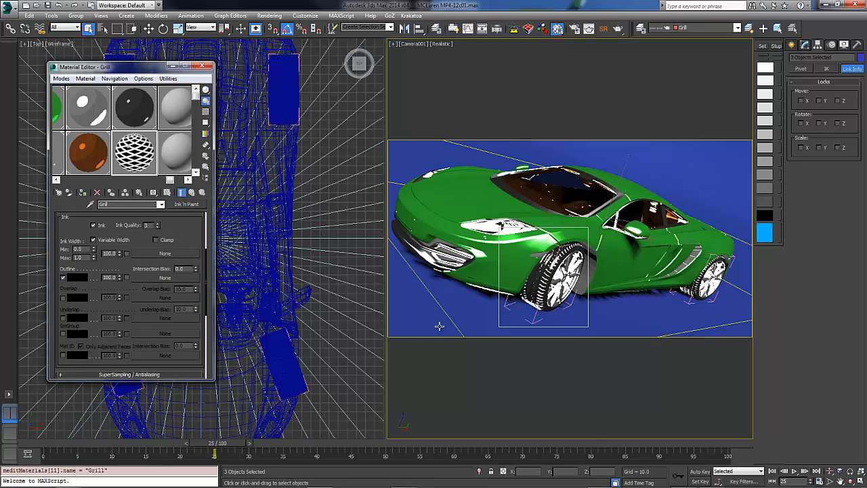
Step: Go to frame 61 for a rear view of the car and assign the Grill material to the selected grill objects
drag(214, 443, 461, 439)
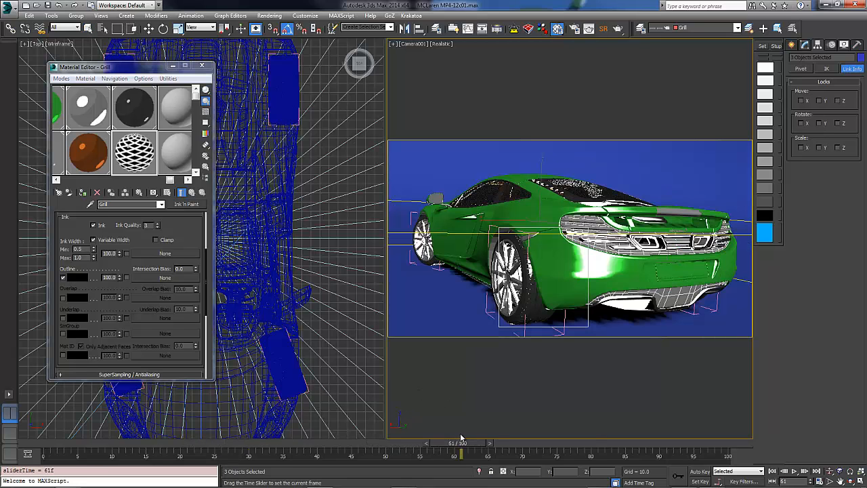
key(q)
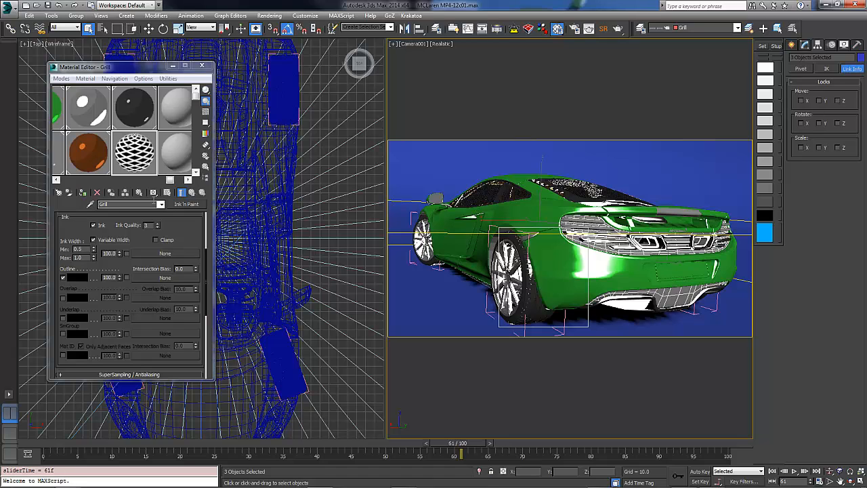
click(82, 193)
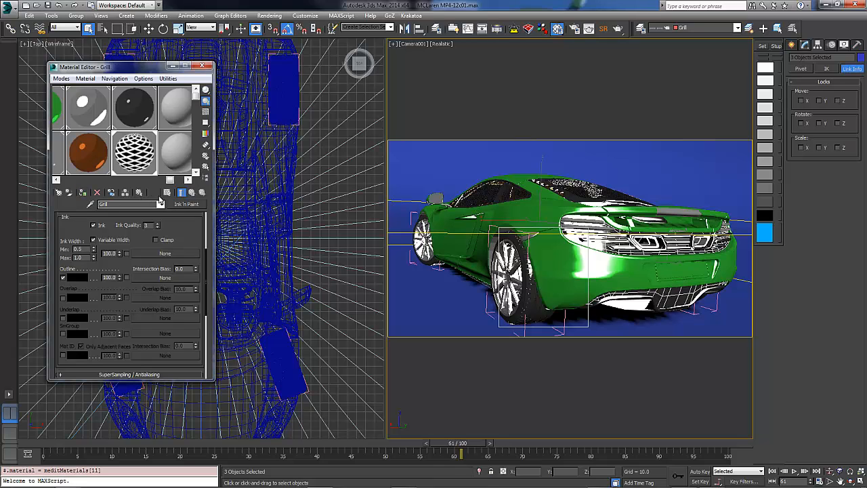
double_click(144, 158)
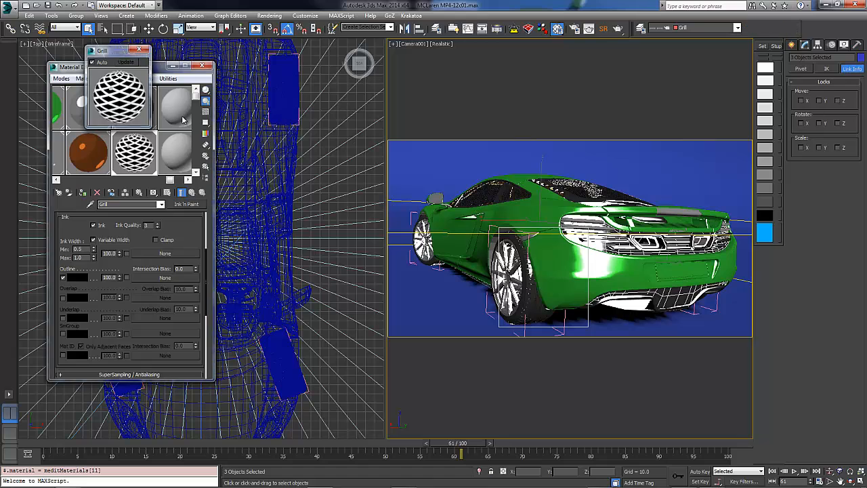
click(139, 49)
Step: Display the Grill material's grill.jpg map in the viewport, deselect everything and show the camera view shaded without edged faces
mouse_move(184, 225)
mouse_down()
mouse_move(153, 476)
mouse_move(157, 467)
mouse_up()
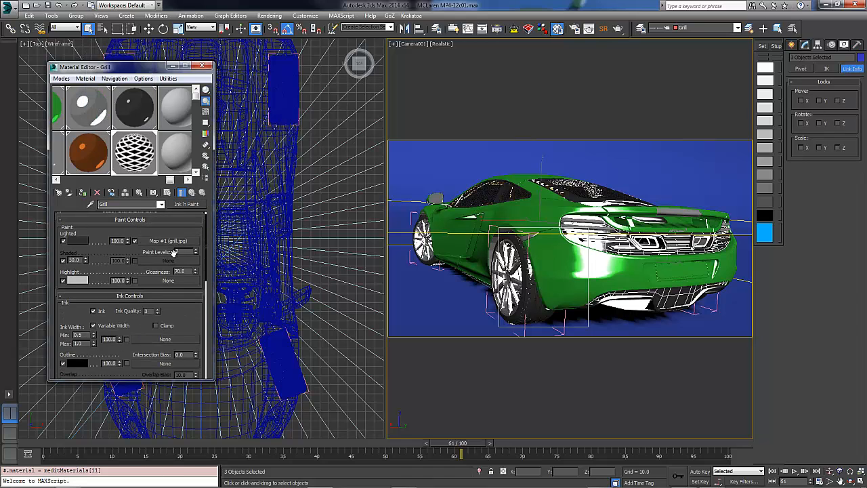
click(172, 244)
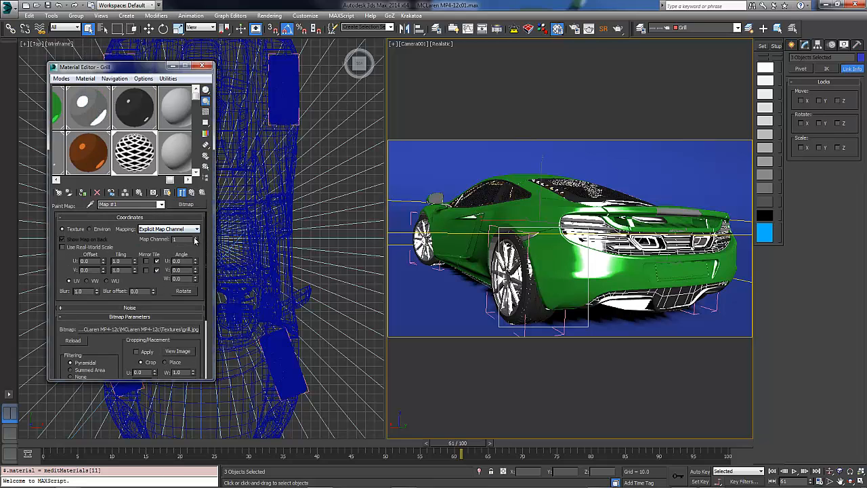
click(167, 193)
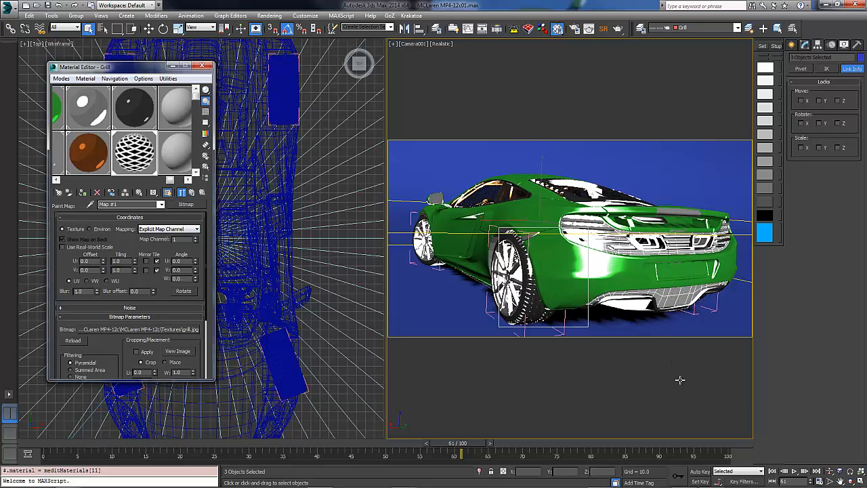
key(F3)
click(666, 413)
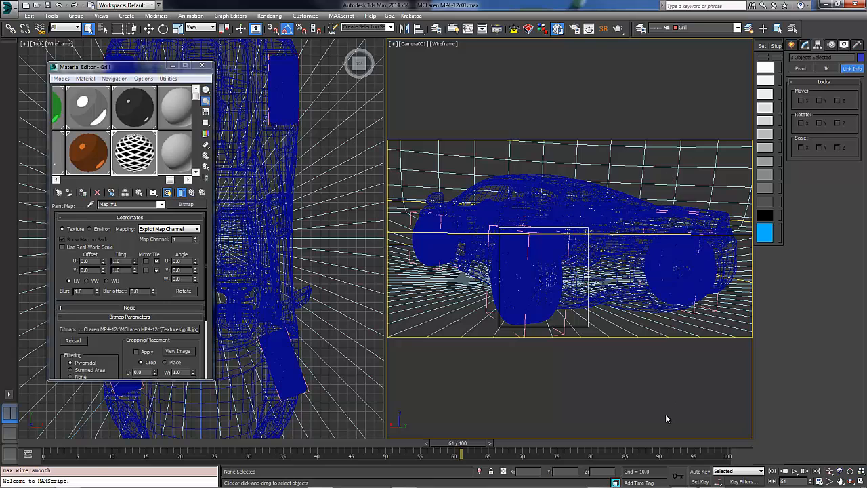
key(F4)
key(F3)
key(F4)
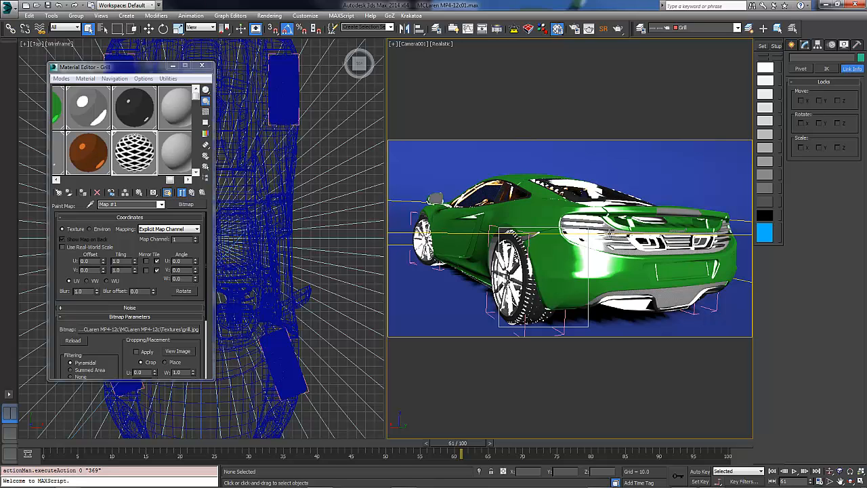
Step: In a perspective view, select the grey light strips in the rear grill and assign the existing HeadLights material to them
key(z)
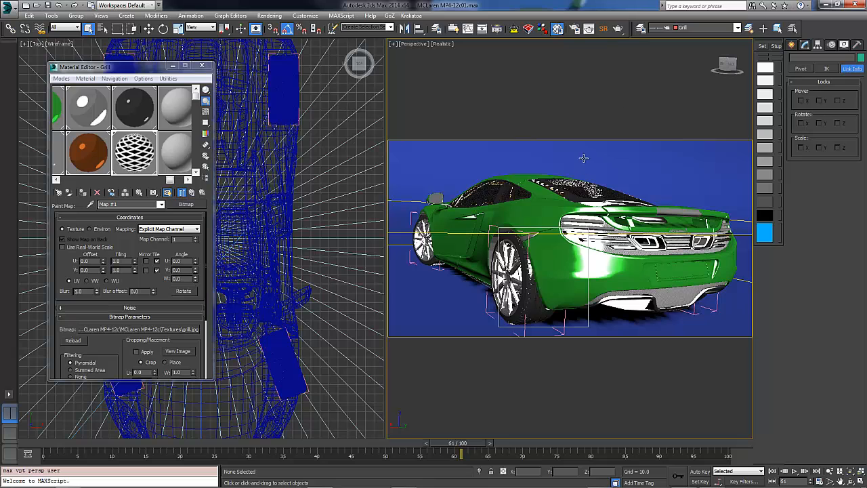
key(p)
scroll(604, 242, down, 8)
scroll(591, 274, up, 5)
middle_drag(588, 279, 594, 255)
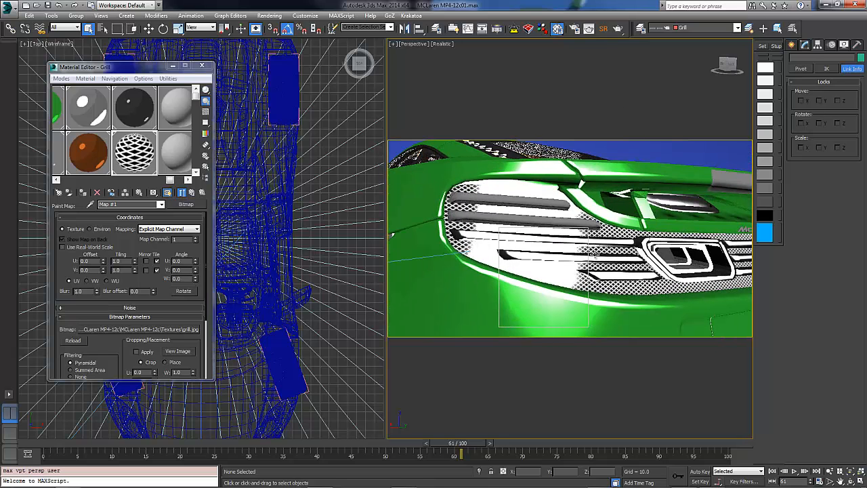
click(516, 218)
scroll(562, 204, down, 5)
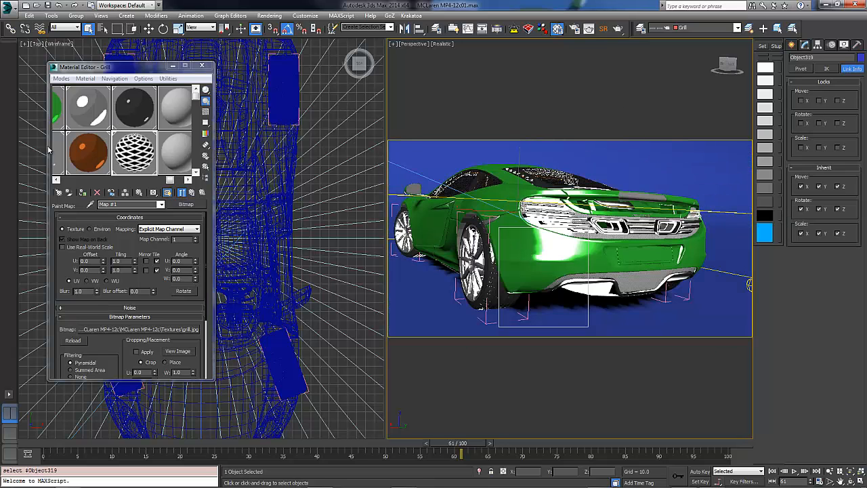
click(177, 180)
click(175, 180)
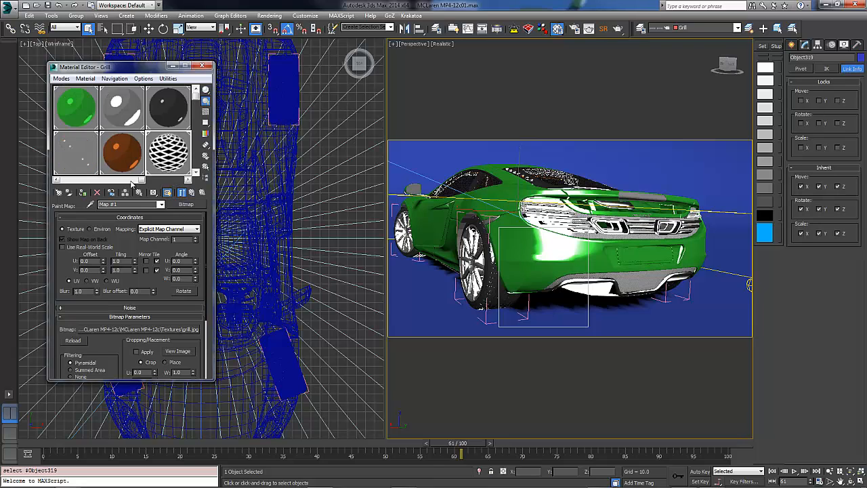
click(179, 164)
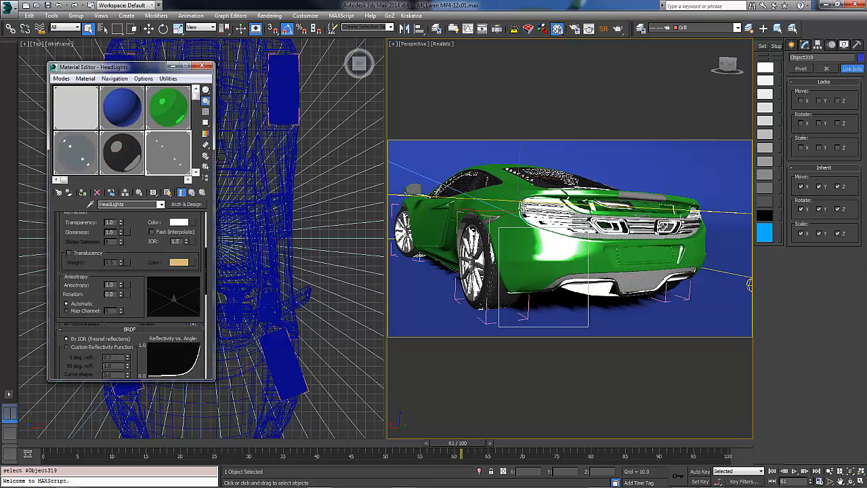
click(85, 193)
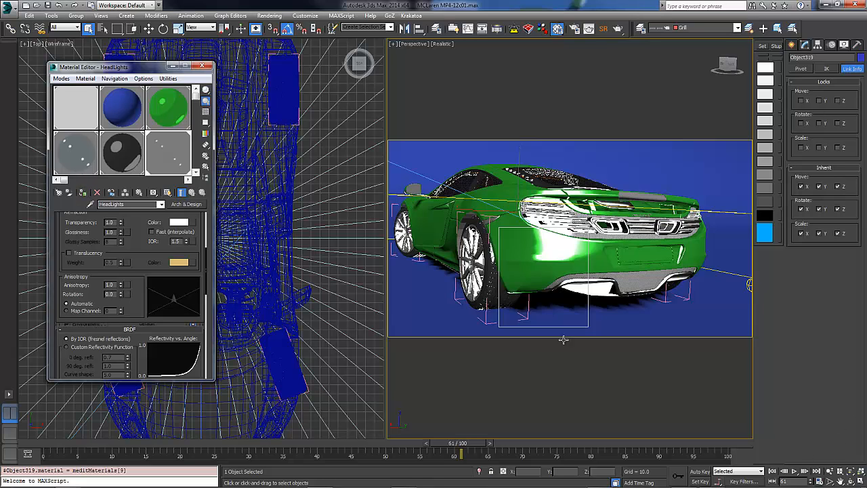
Step: Hide the selected light strip object in the car's rear grill
key(alt+z)
scroll(575, 246, up, 5)
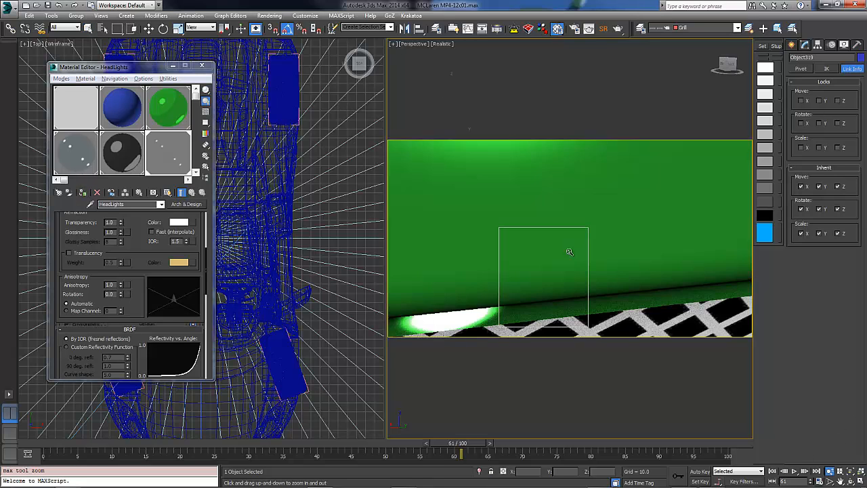
scroll(568, 252, down, 2)
middle_drag(566, 252, 566, 281)
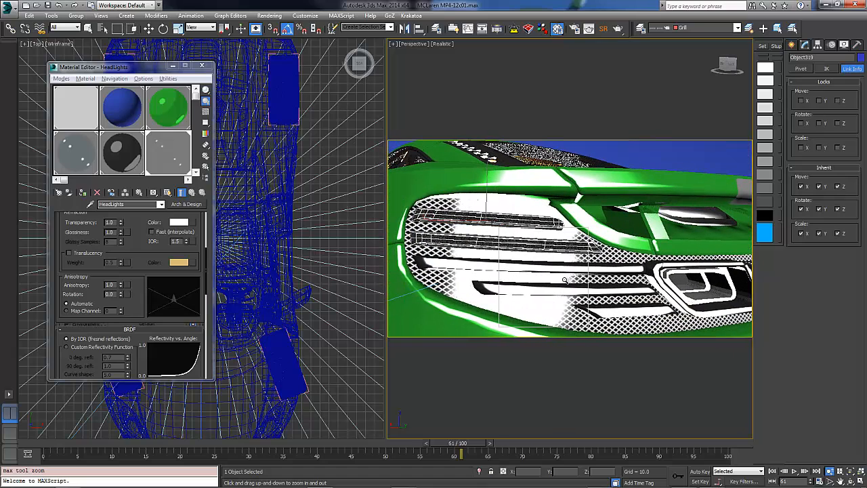
right_click(566, 281)
right_click(487, 218)
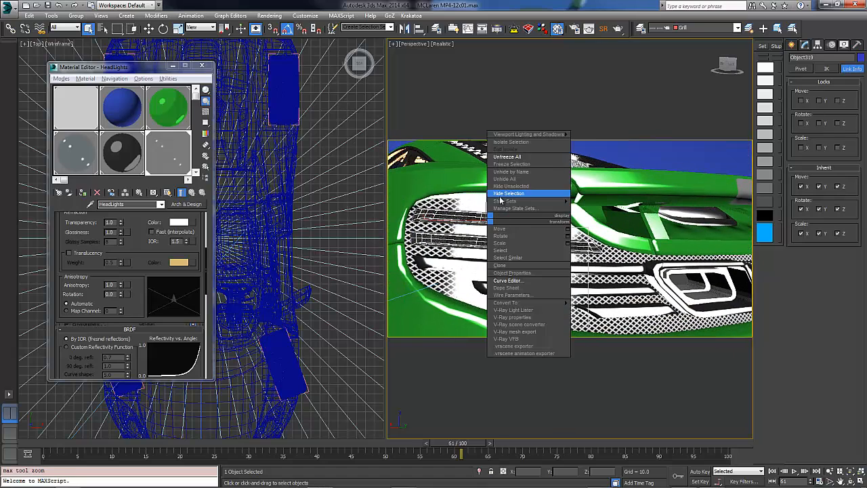
click(515, 195)
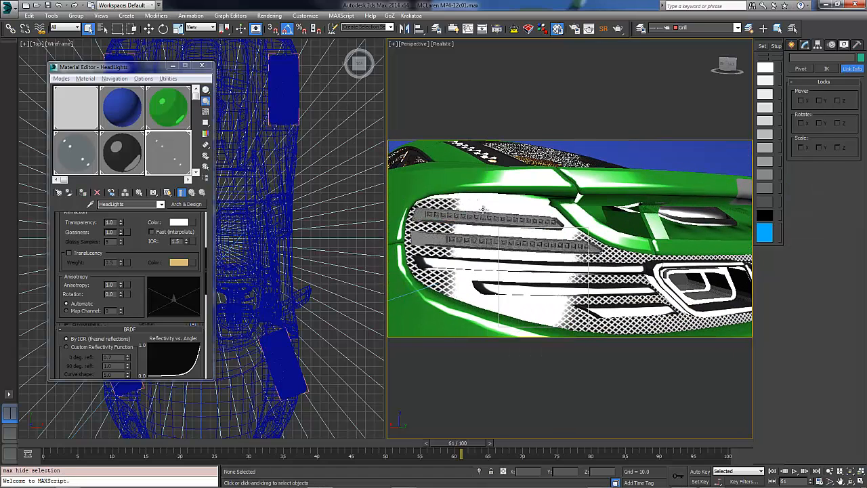
Step: Assign the Crome material to the two grey light housings in the rear grill and hide them
click(428, 240)
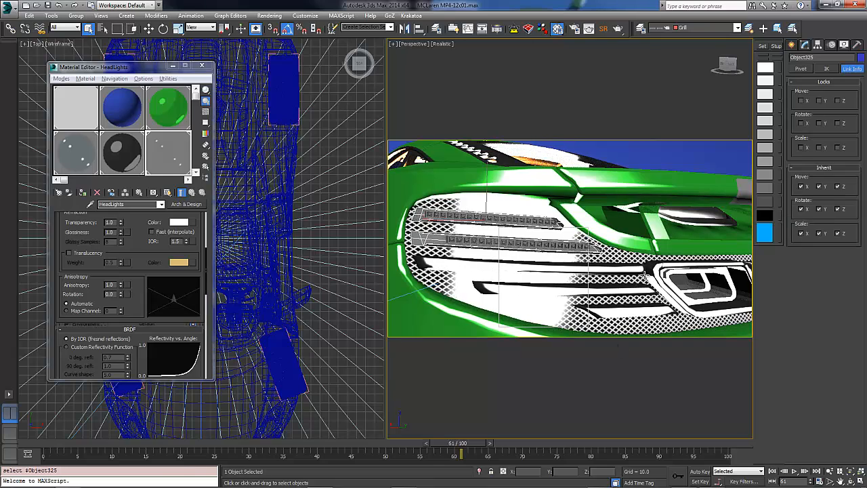
alt+middle_drag(617, 368, 595, 252)
scroll(558, 253, up, 5)
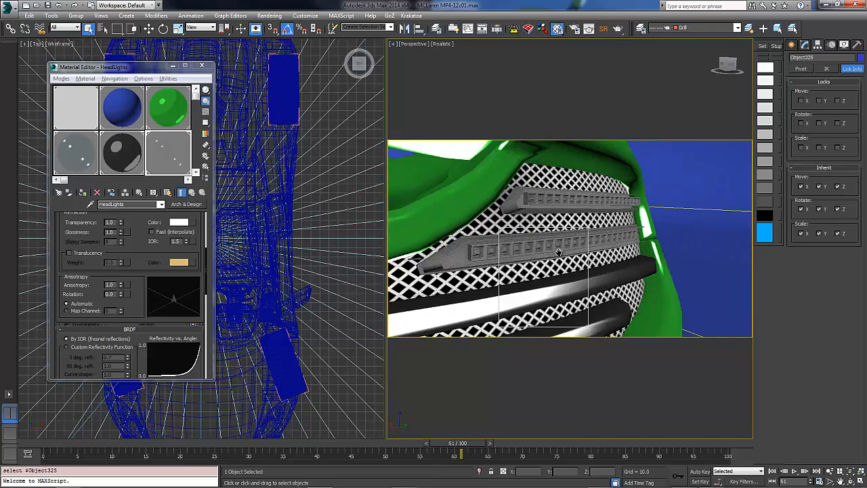
ctrl+click(525, 218)
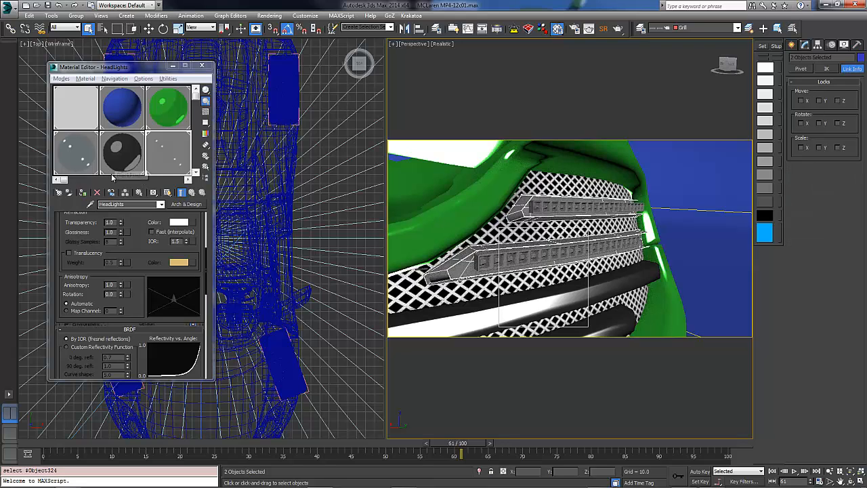
mouse_move(67, 181)
mouse_down()
mouse_move(122, 181)
mouse_move(114, 181)
mouse_up()
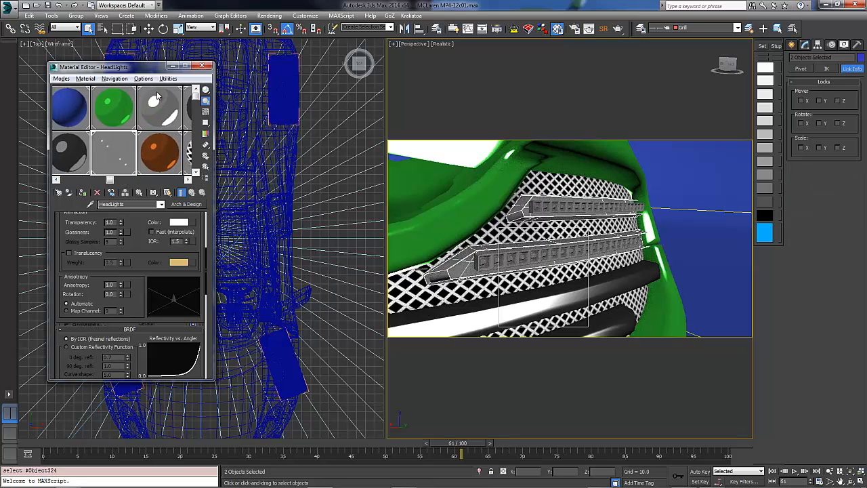
click(158, 93)
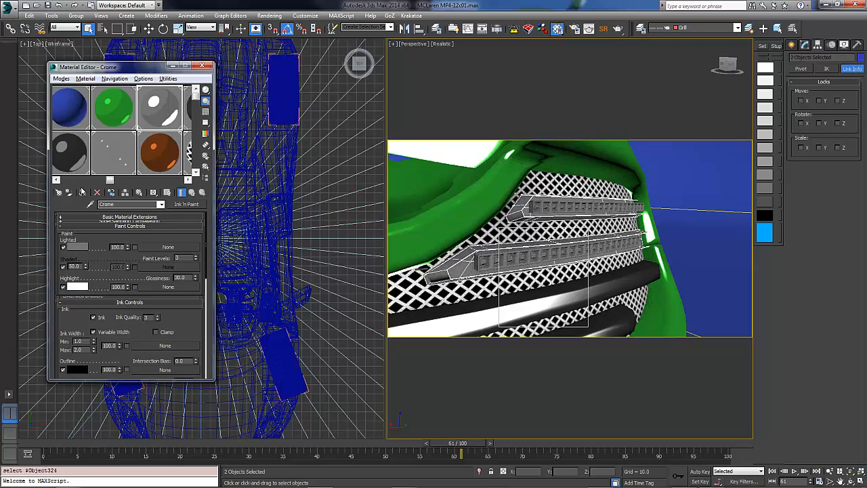
click(83, 192)
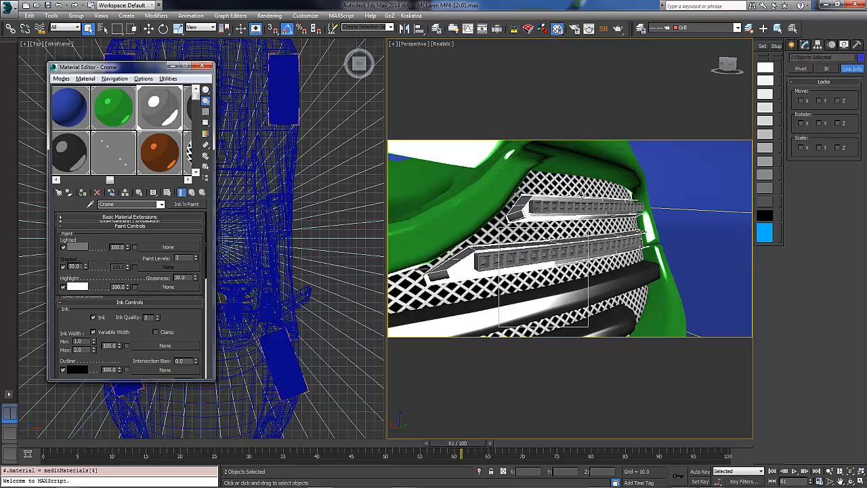
right_click(543, 195)
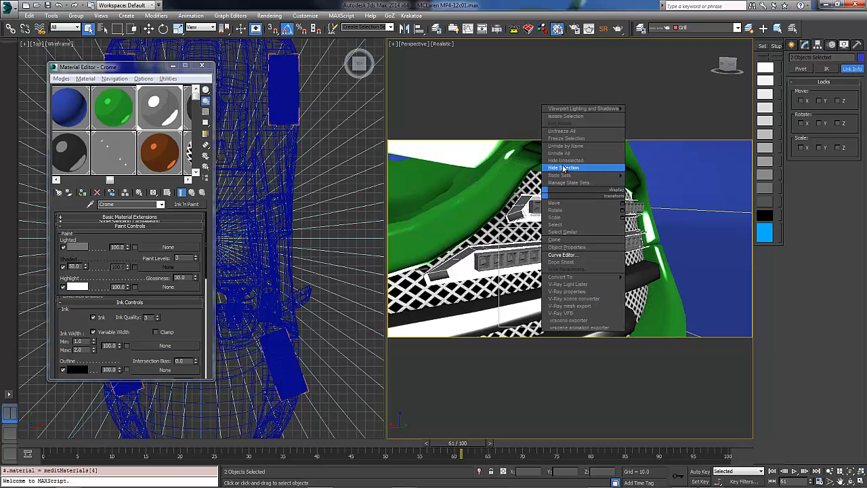
click(563, 168)
Step: Select the four objects forming the two rows of small square light elements in the rear grill
click(544, 206)
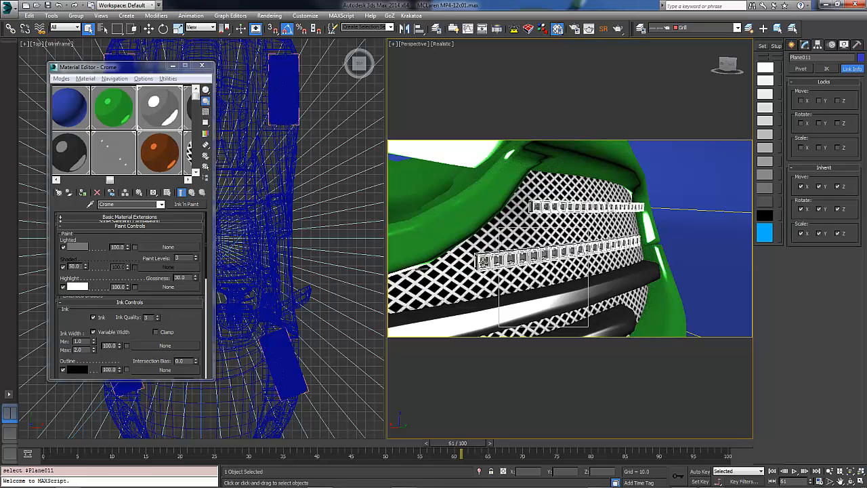
ctrl+click(483, 262)
alt+middle_drag(449, 263, 569, 257)
ctrl+click(468, 233)
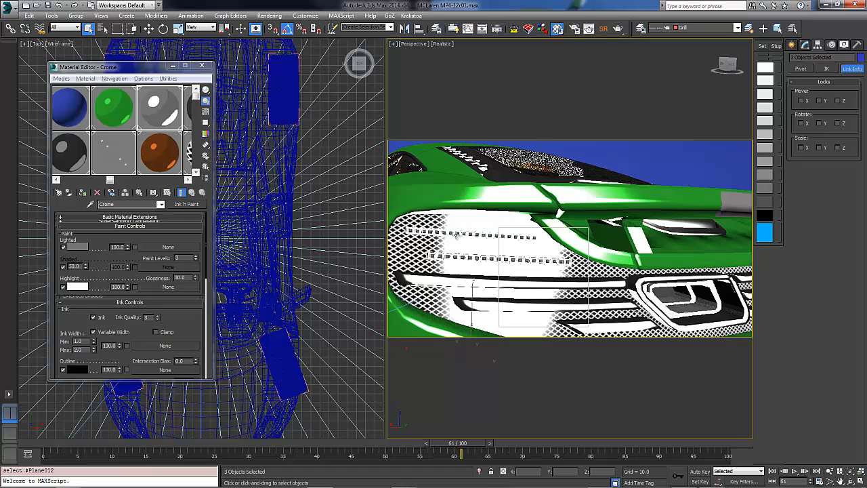
scroll(455, 258, up, 2)
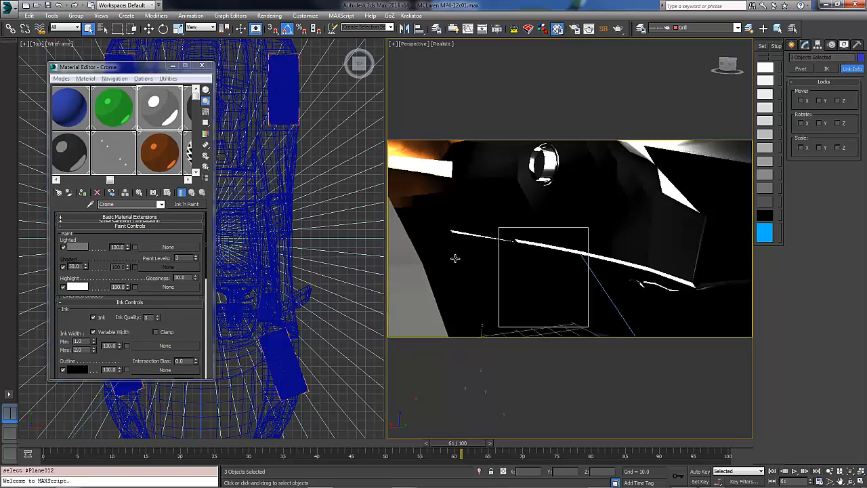
key(alt+z)
drag(455, 258, 570, 265)
middle_drag(571, 265, 531, 236)
scroll(530, 236, up, 3)
right_click(531, 239)
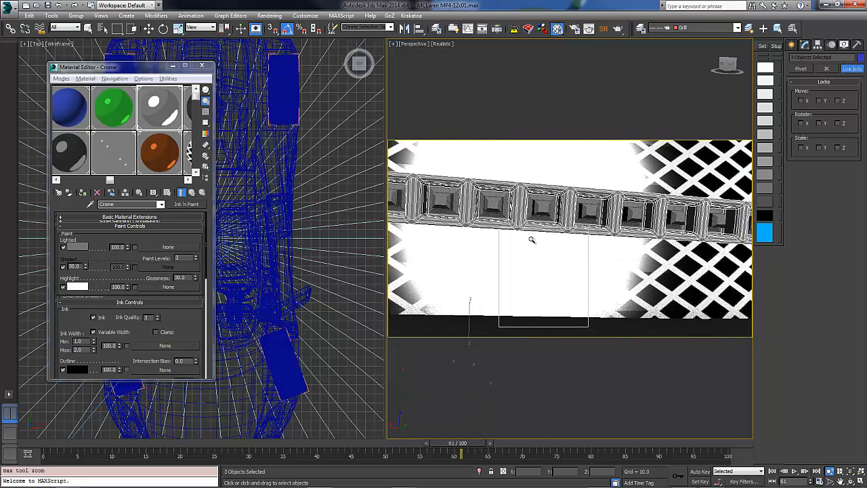
click(539, 209)
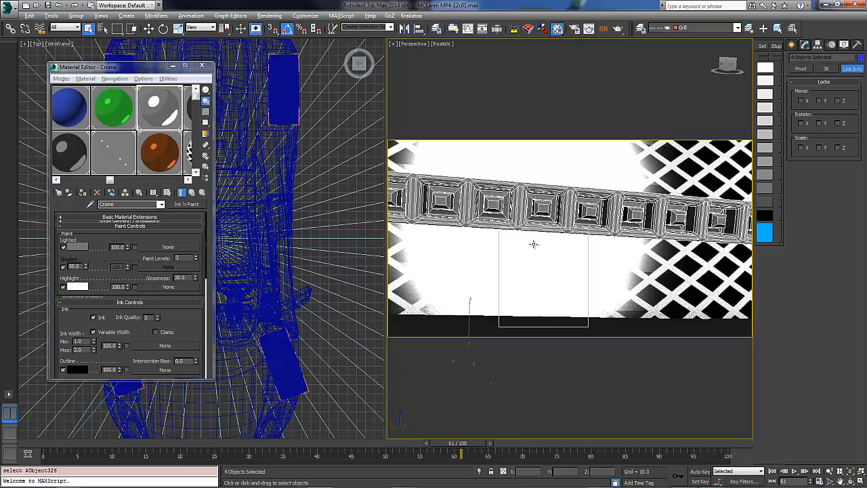
key(alt+z)
drag(536, 251, 536, 259)
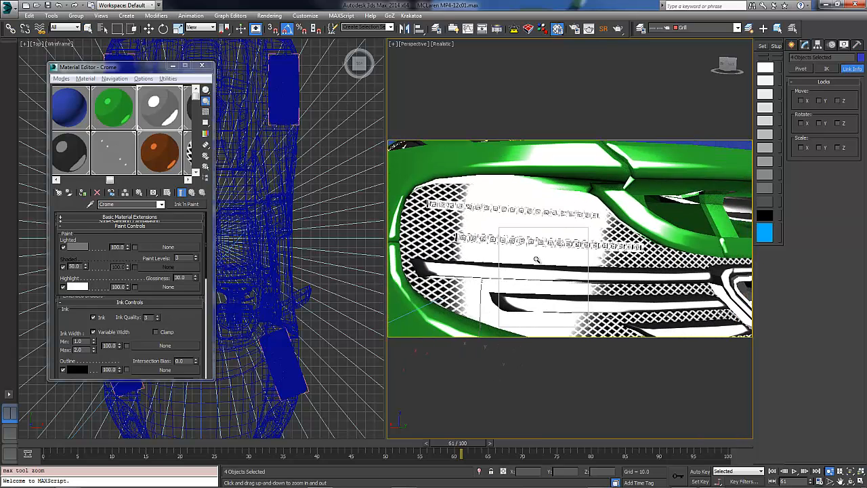
right_click(537, 259)
Step: Set the diffuse colour of the unused grey Standard material above the spare slot to pure red
drag(112, 180, 196, 178)
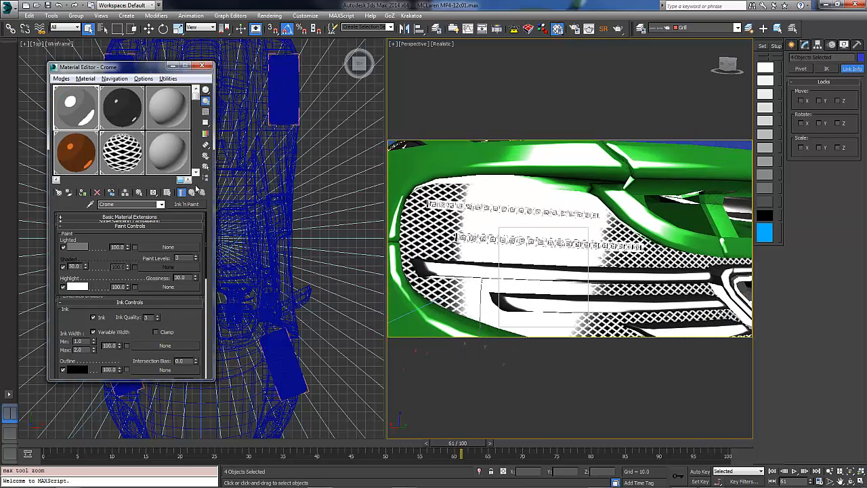
click(159, 105)
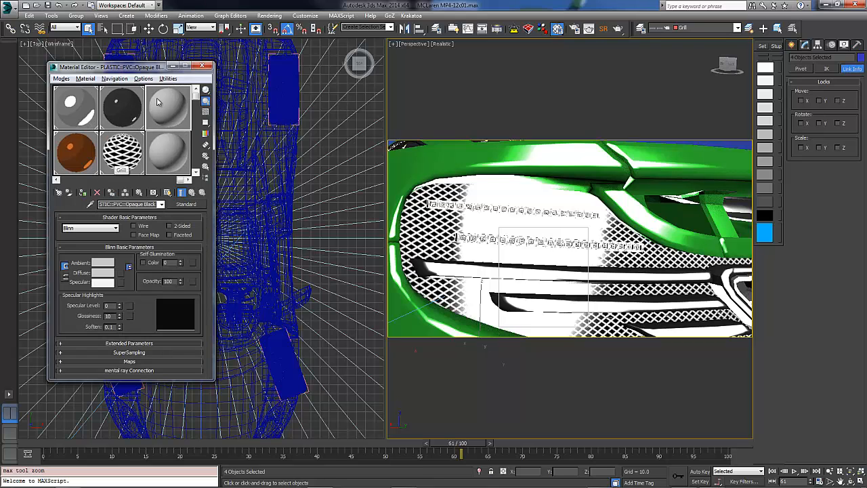
click(105, 273)
click(184, 63)
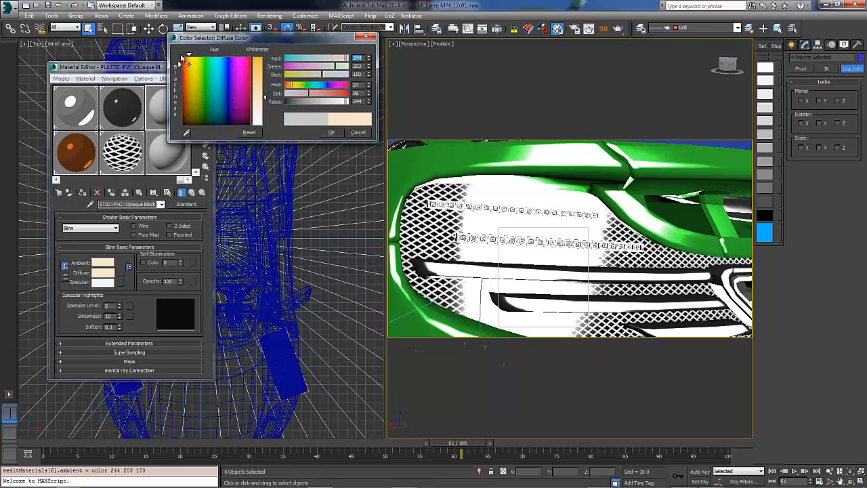
drag(181, 55, 180, 56)
drag(259, 96, 260, 57)
click(331, 132)
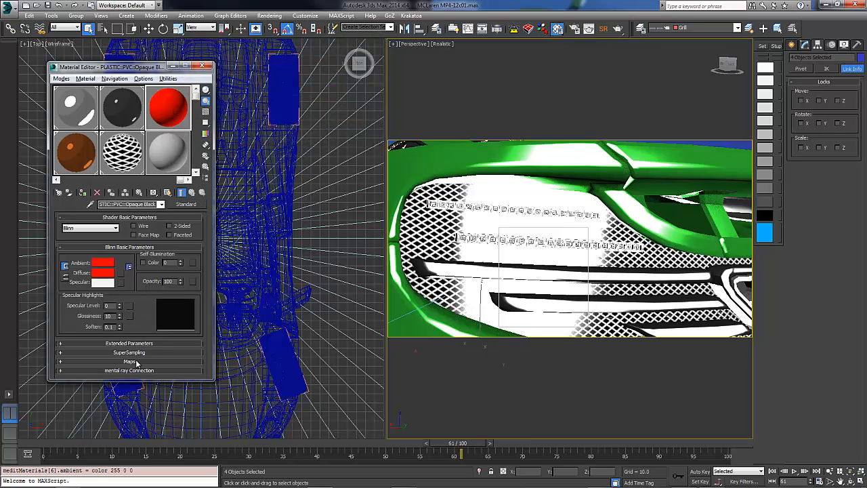
Step: Add a Contour Simple shader to the red material's mental ray contour and set its width to 0.02%
click(117, 370)
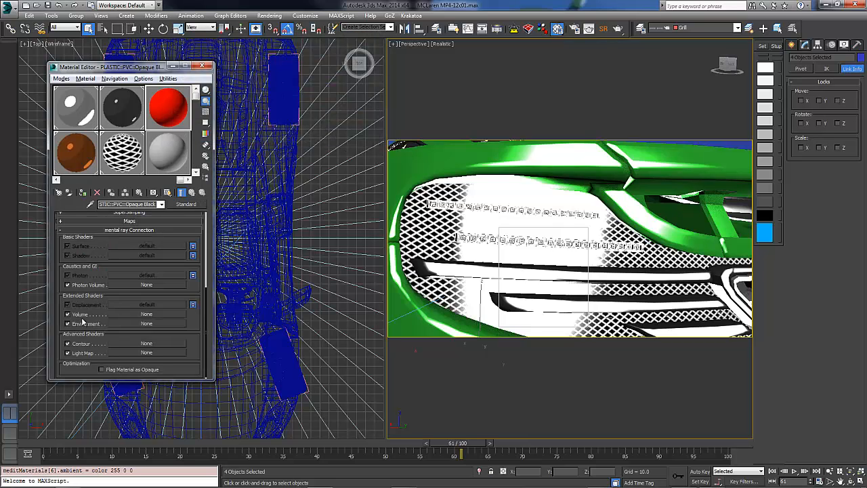
click(139, 345)
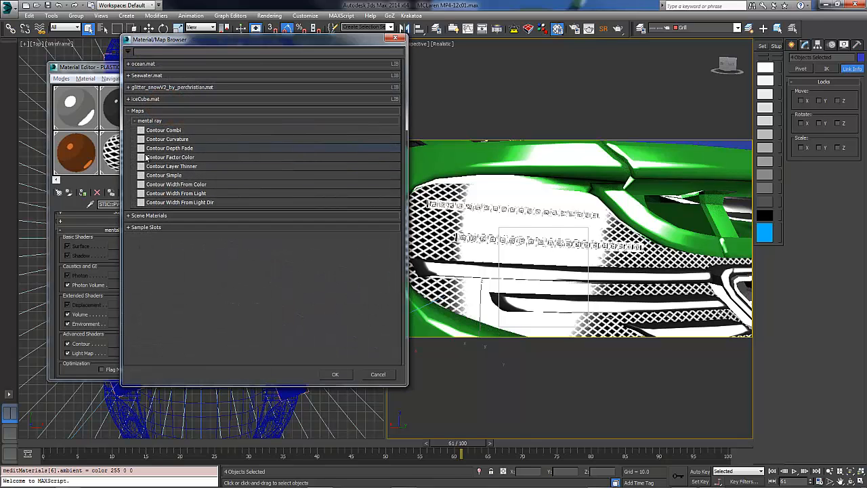
click(174, 176)
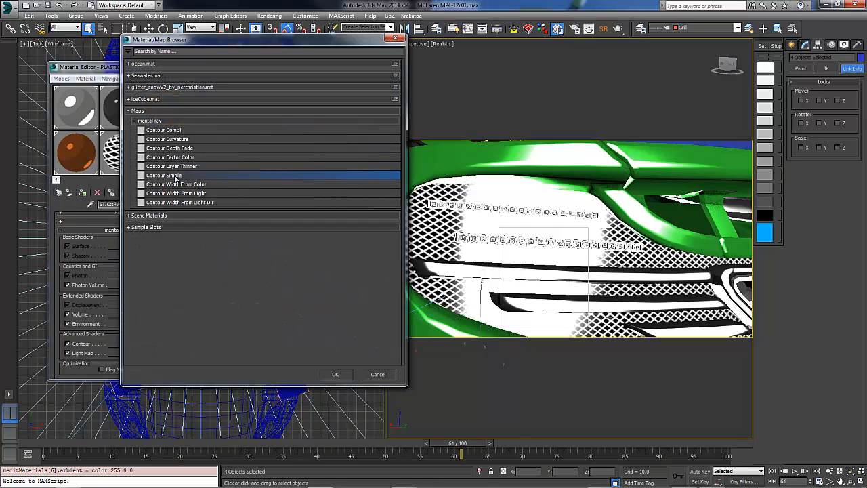
click(334, 374)
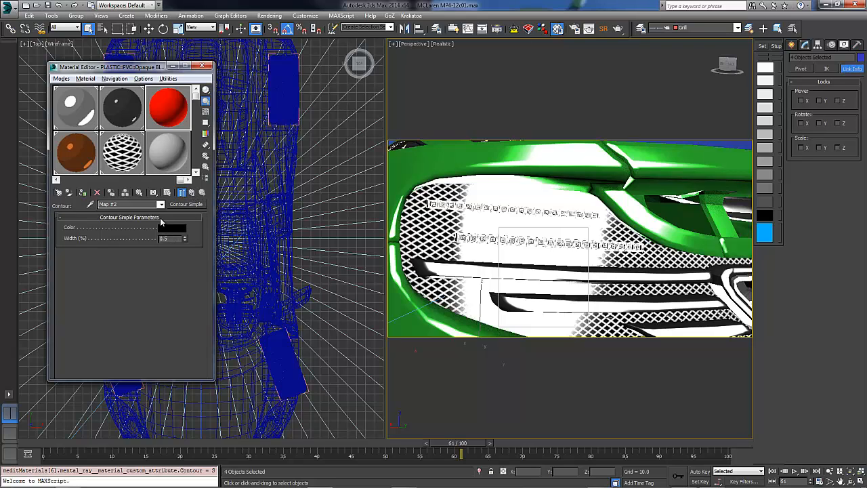
double_click(168, 238)
text(0.02)
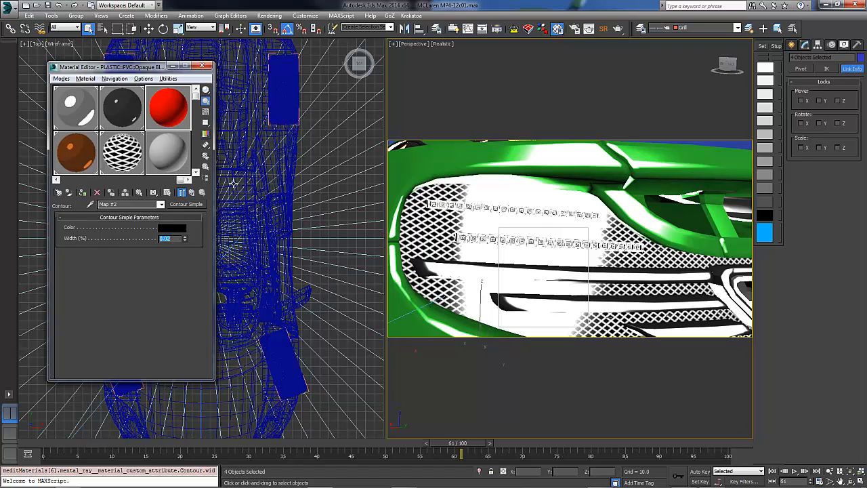
click(192, 193)
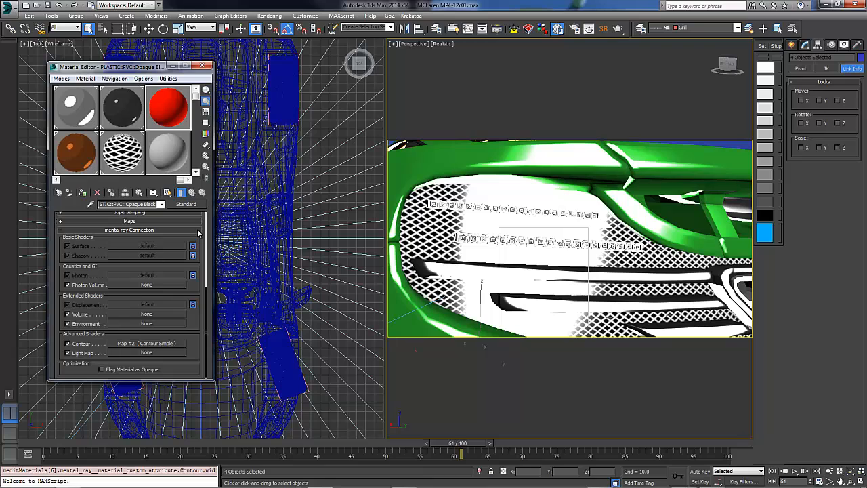
Step: Set the red material's specular level to 99 and glossiness to 100, and assign it to the selected rear light elements
scroll(101, 291, up, 5)
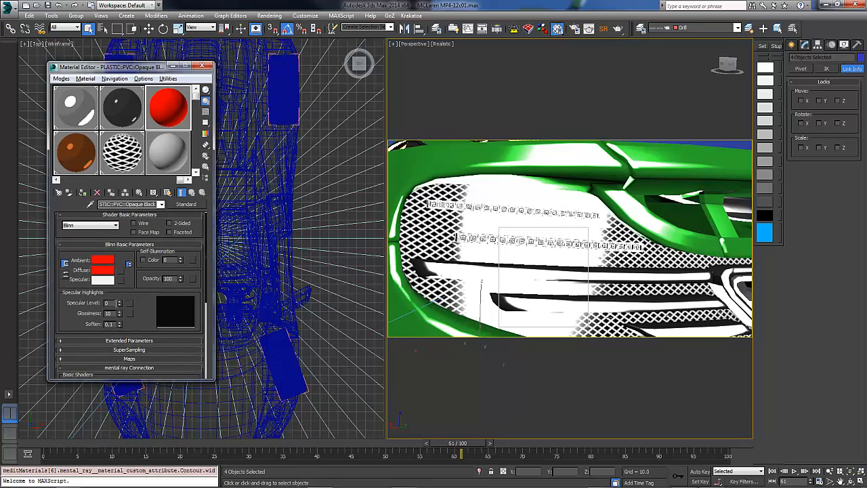
drag(120, 303, 122, 270)
scroll(123, 311, down, 1)
drag(122, 309, 120, 260)
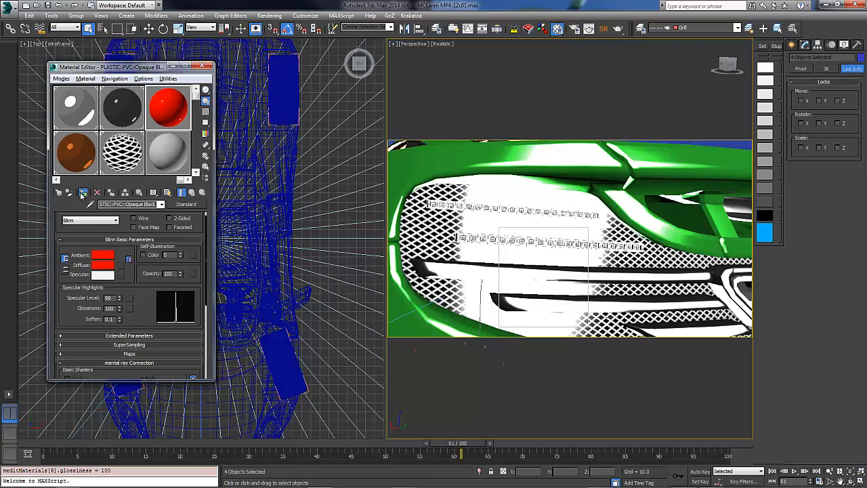
click(82, 193)
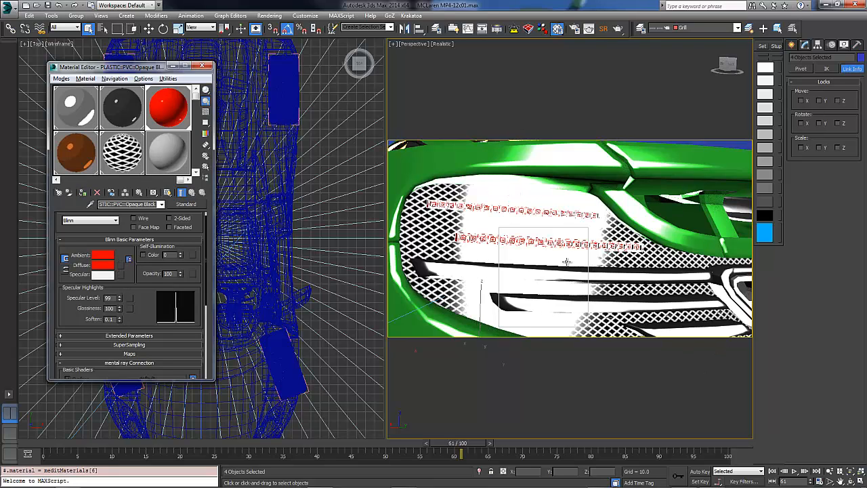
Step: Select the dark liner object inside the front wheel arch, behind the wheel
key(alt+z)
drag(563, 250, 635, 253)
right_click(534, 284)
key(ctrl+r)
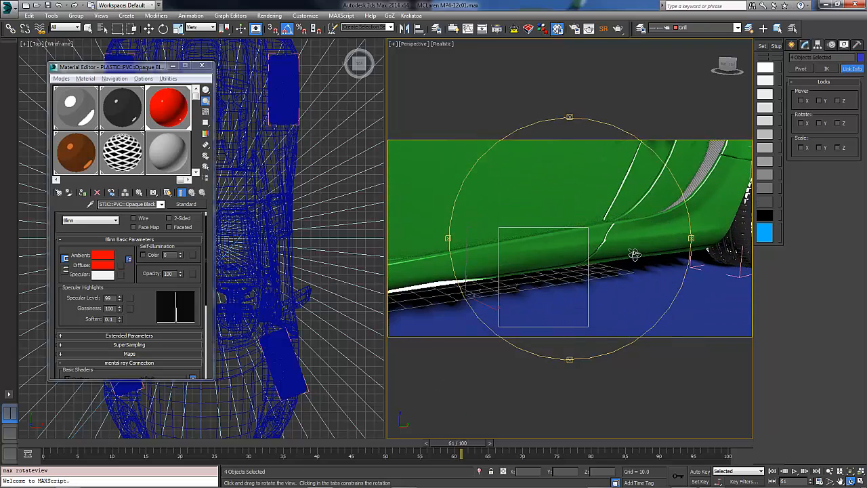
right_click(587, 248)
key(z)
middle_drag(616, 242, 602, 254)
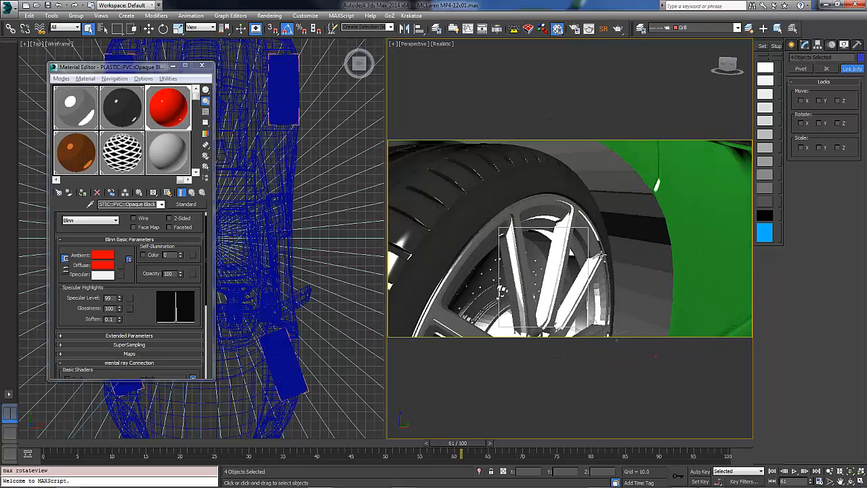
click(642, 231)
key(F4)
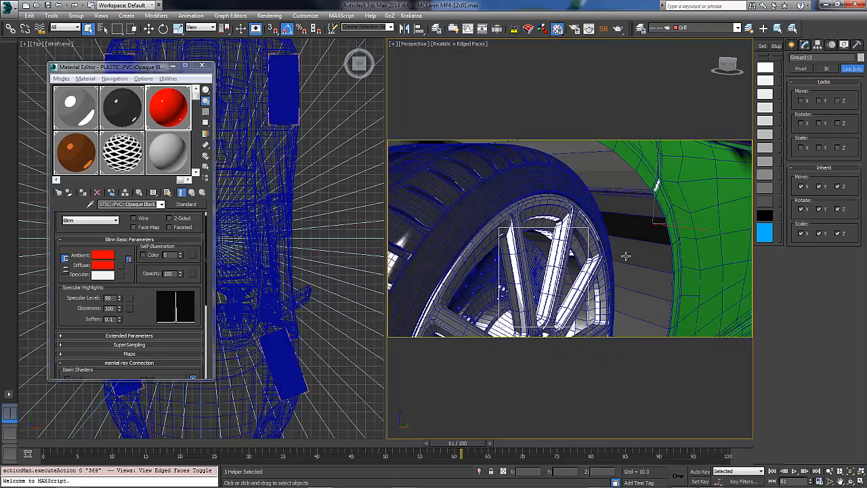
scroll(627, 256, down, 10)
scroll(627, 256, up, 7)
click(627, 266)
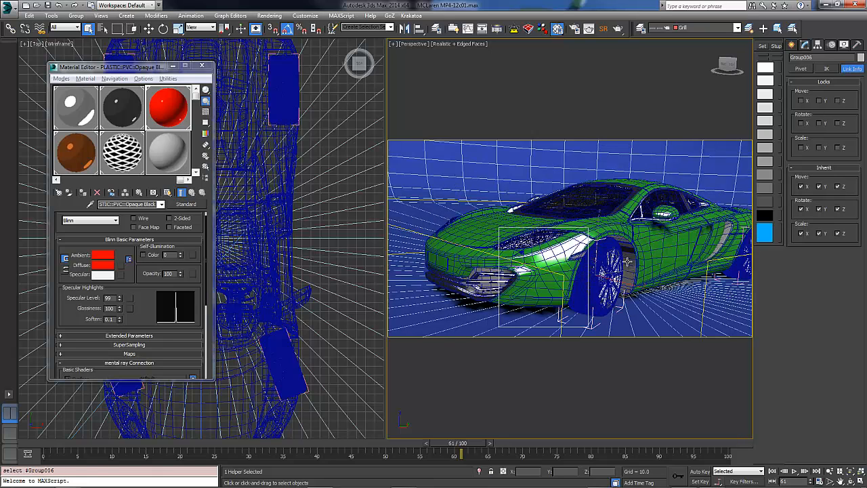
key(F3)
key(F3)
click(629, 262)
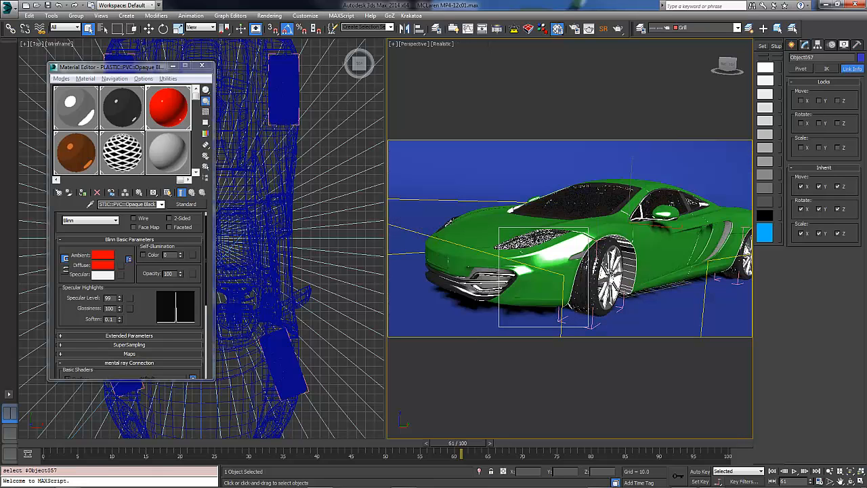
click(493, 272)
alt+middle_drag(481, 270, 501, 300)
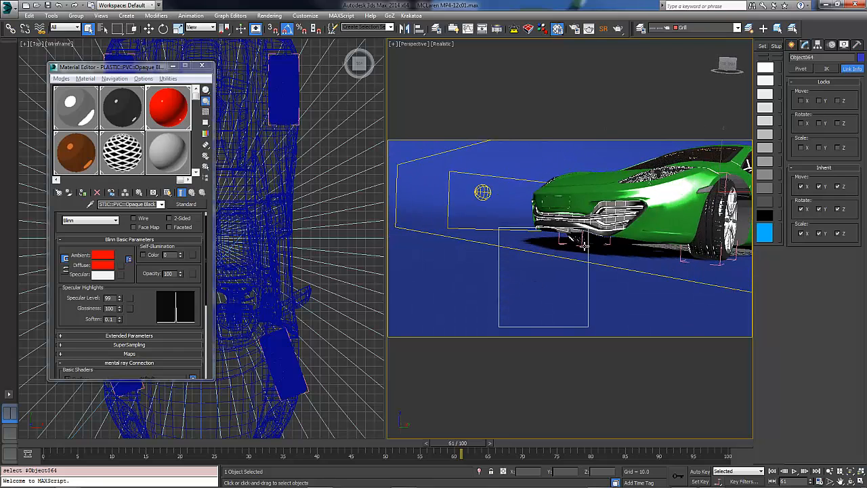
alt+middle_drag(584, 246, 474, 210)
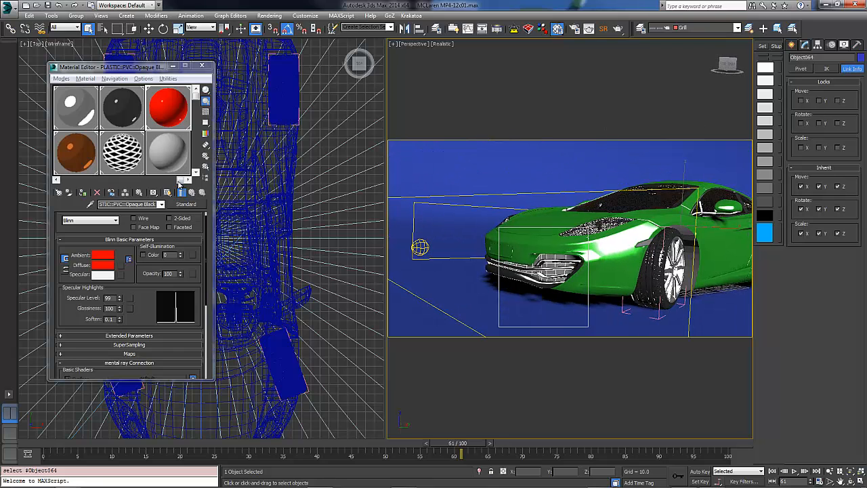
Step: Set the diffuse colour of the unused grey Standard material to near-black, with red, green and blue at 17
drag(181, 180, 207, 182)
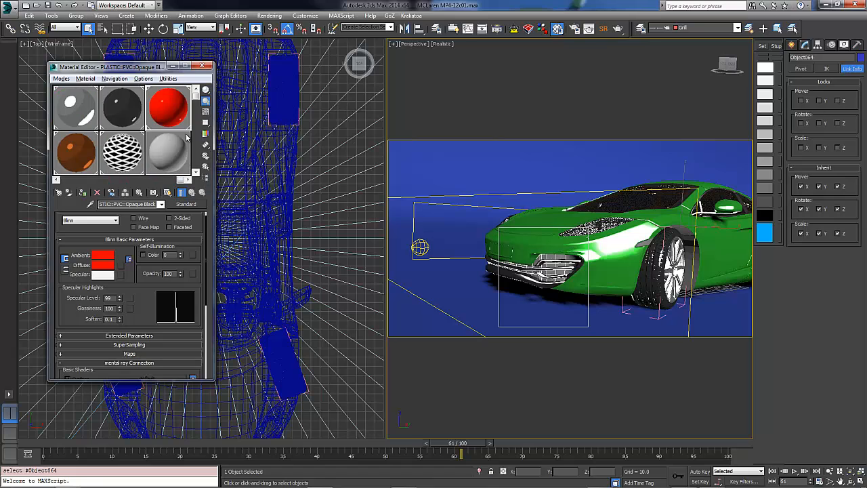
click(168, 152)
click(103, 273)
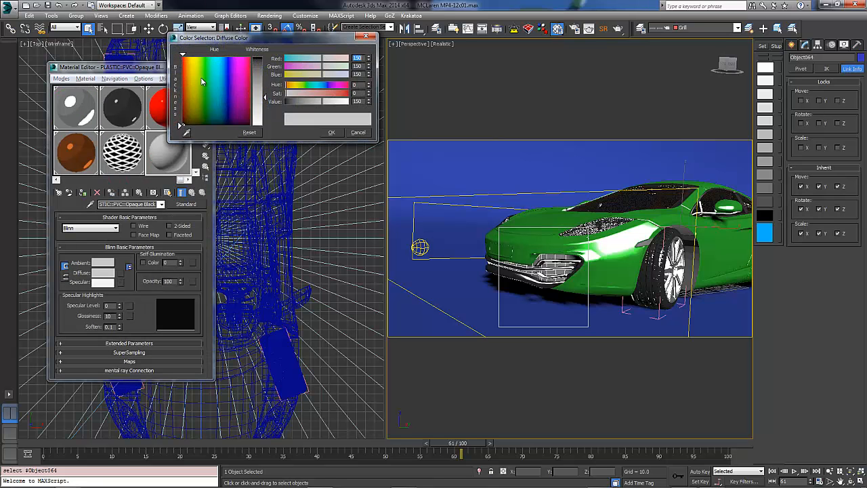
drag(264, 99, 264, 66)
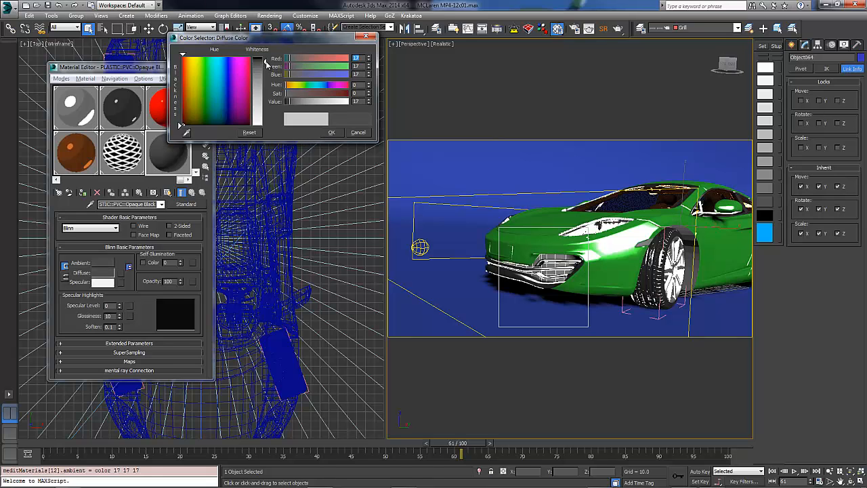
click(331, 132)
Step: Cancel the duplicate-name material assignment and rename the near-black material as Black
click(83, 193)
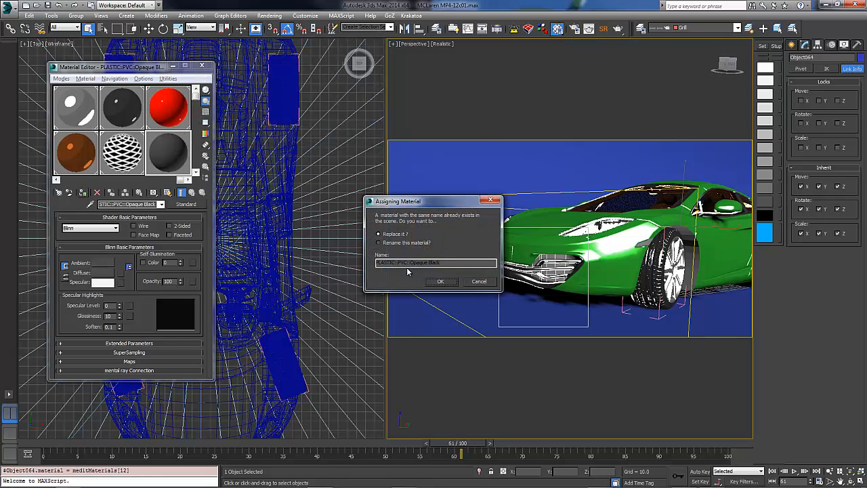
click(476, 282)
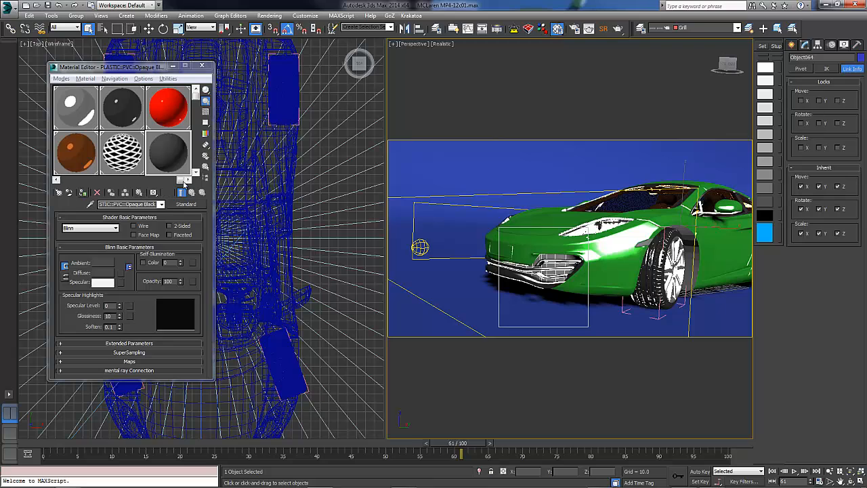
click(145, 204)
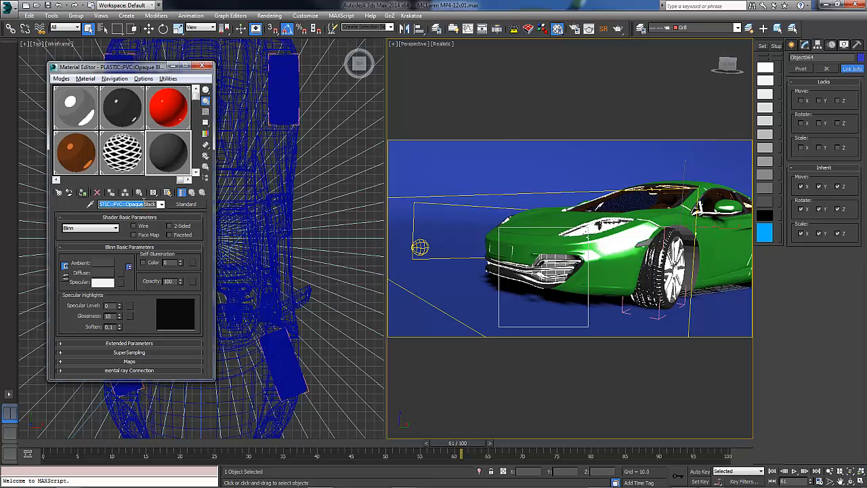
text(Black)
key(Return)
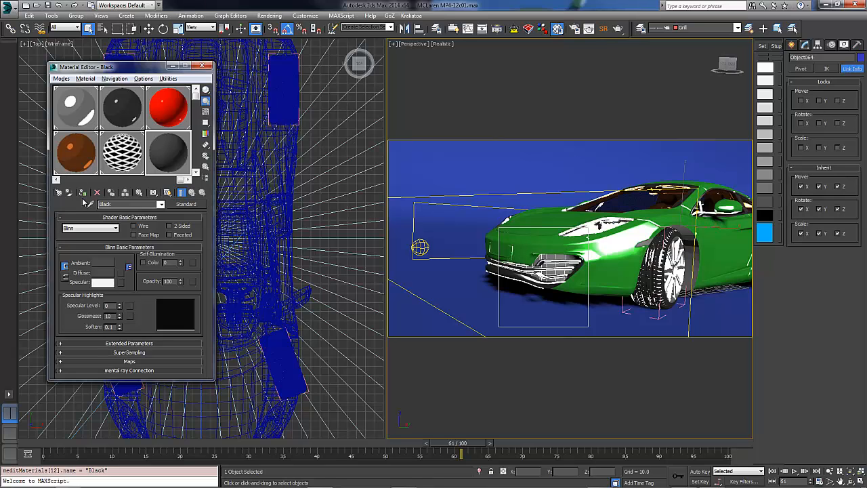
Step: Switch to the Camera001 view and render all of frame 61 with the area to render set to View
key(g)
key(c)
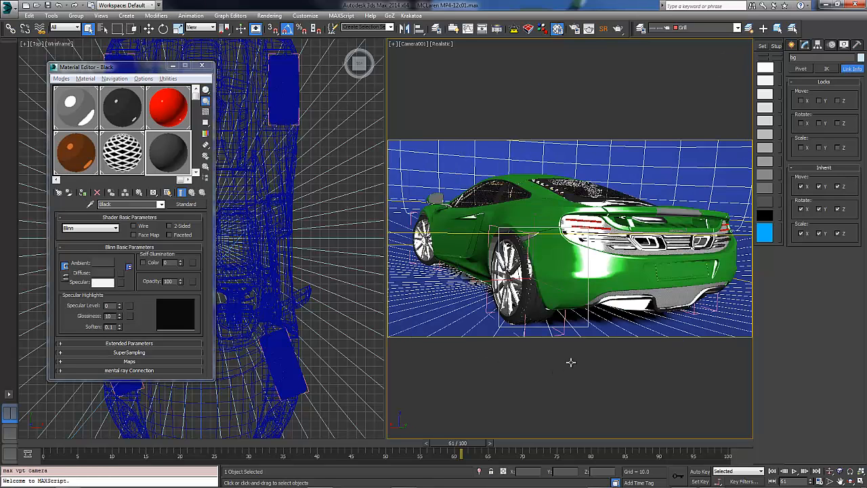
key(shift+q)
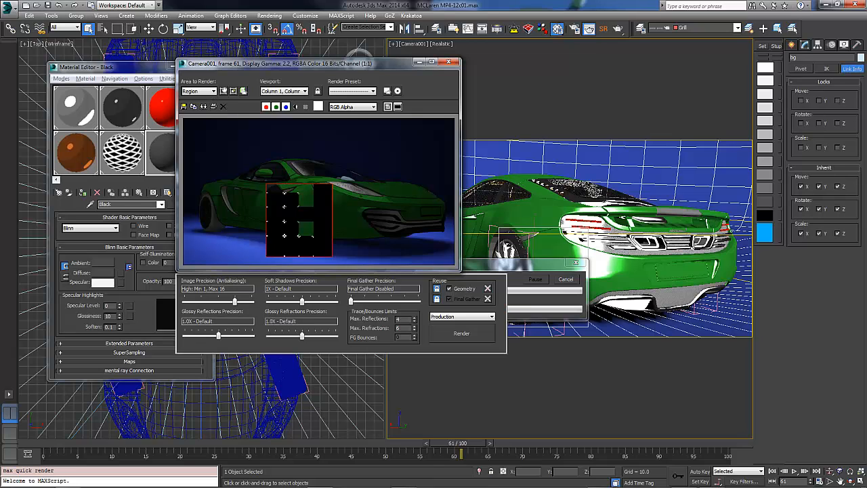
click(203, 91)
click(193, 97)
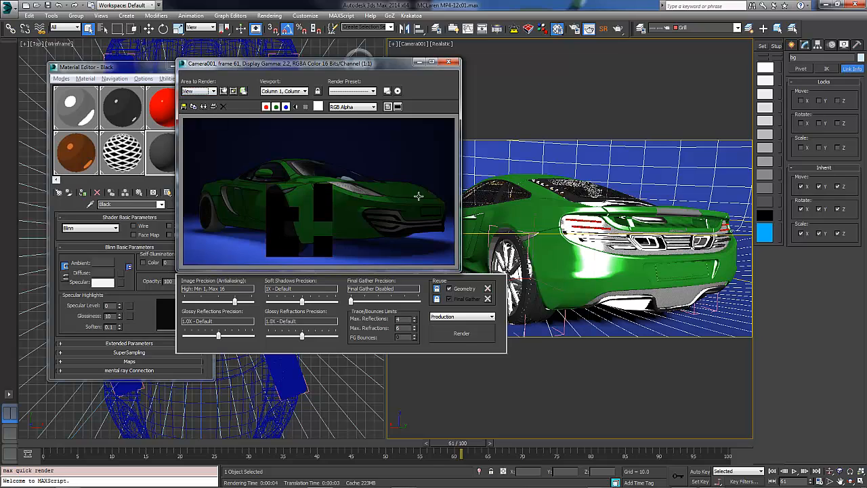
click(472, 339)
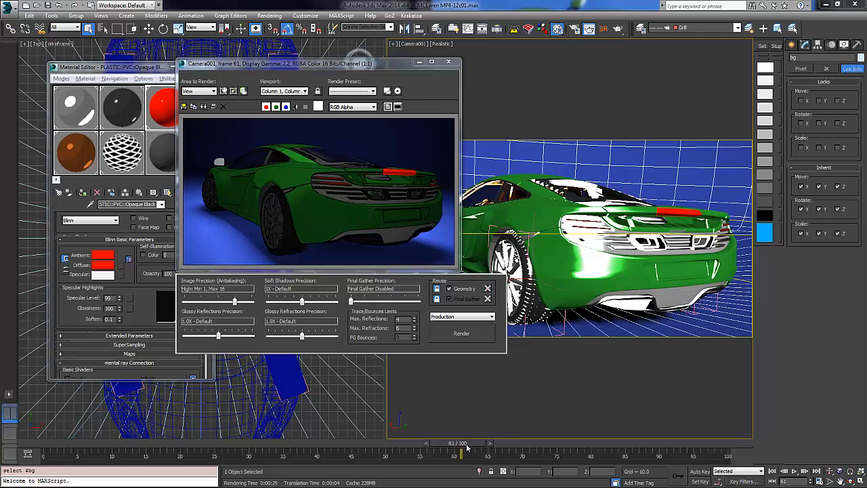
Step: Move the timeline to frame 41 and render the camera view
drag(466, 447, 333, 447)
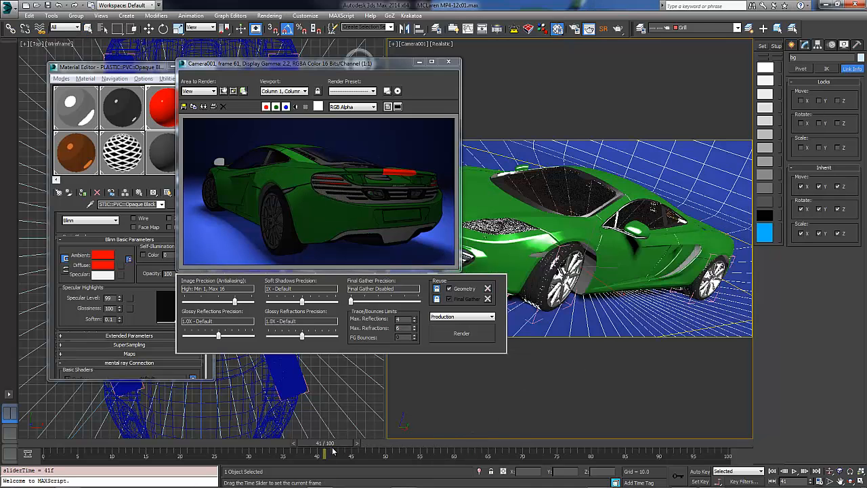
click(464, 335)
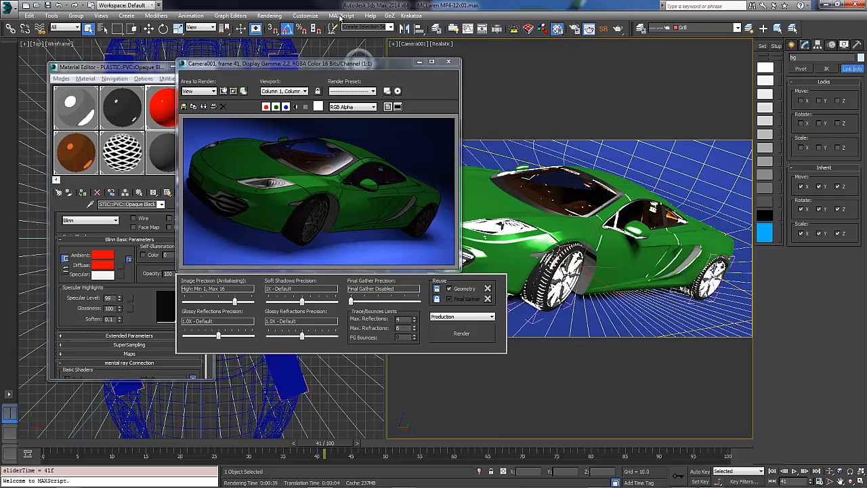
Step: Set the render output size to 1024x554 and render frame 41 from the camera view
click(269, 15)
click(308, 6)
key(F10)
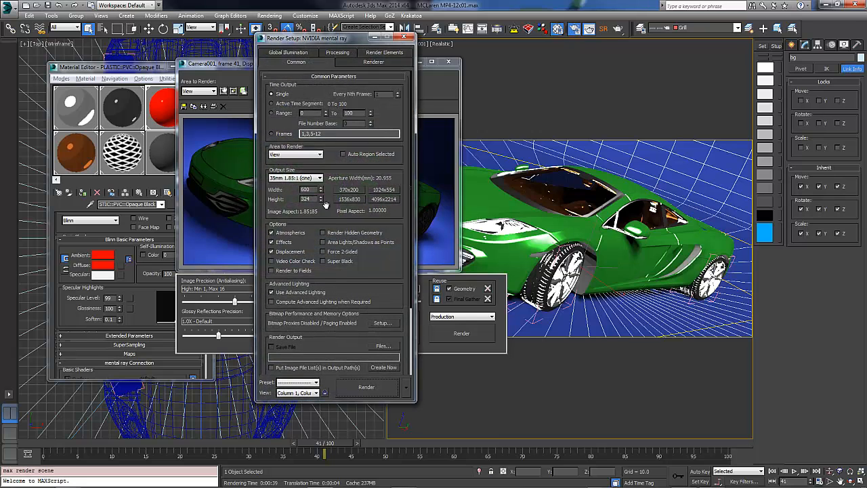
scroll(372, 255, down, 2)
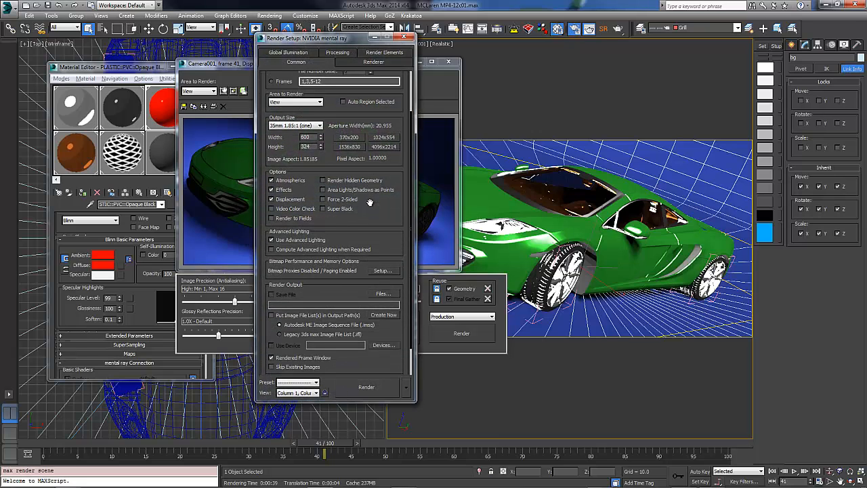
click(376, 137)
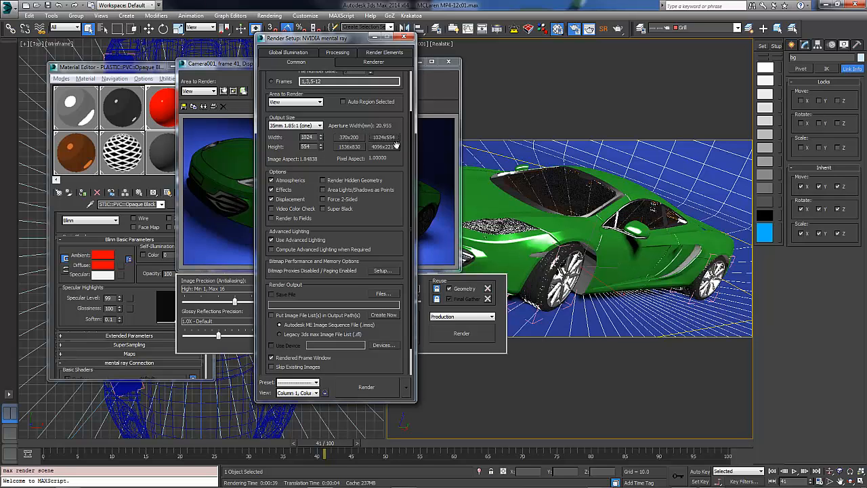
click(452, 316)
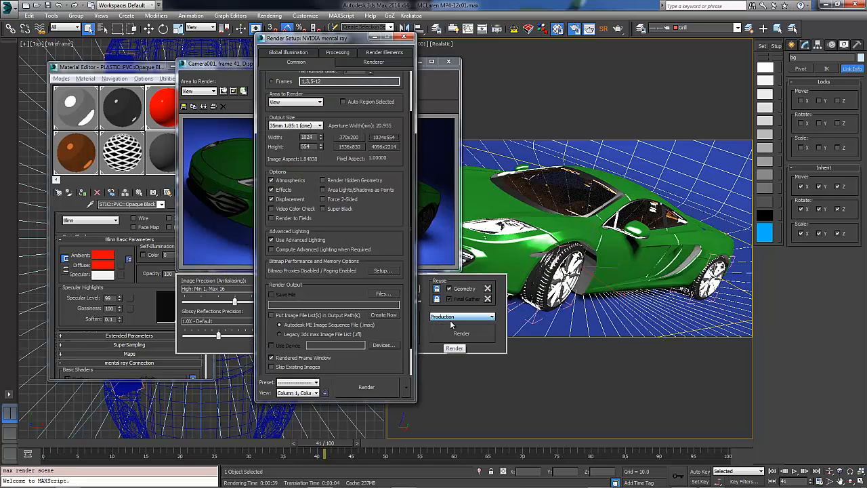
click(461, 333)
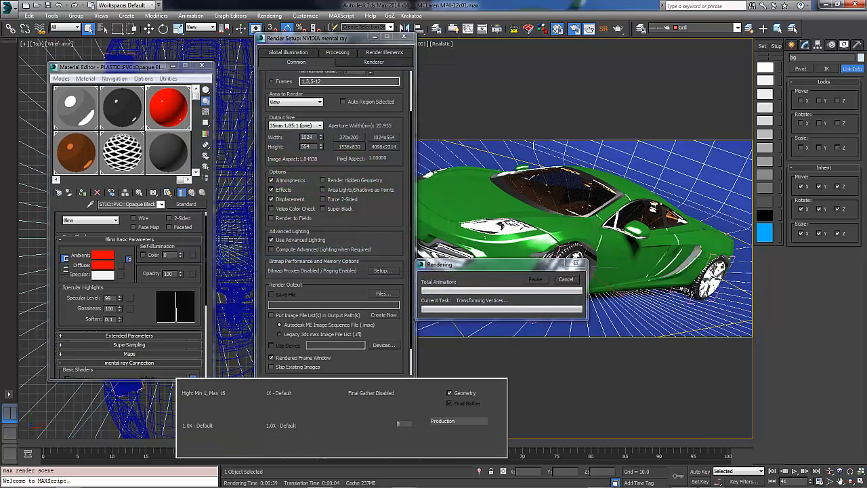